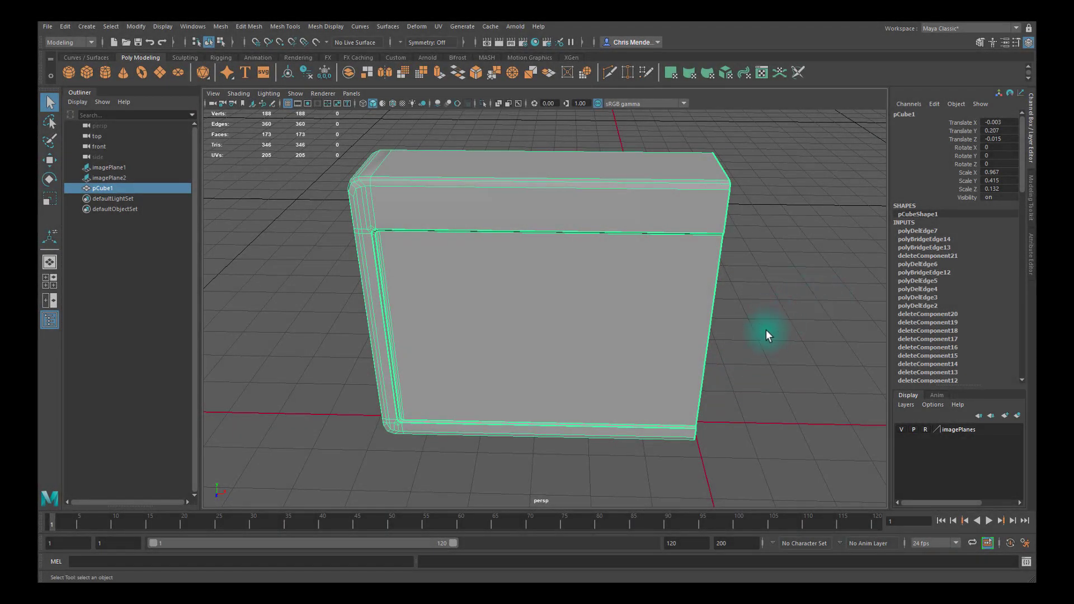
Snap the half body's pivot to the lower front corner vertex of its open end.
left_click_drag(766, 334, 662, 297, "alt")
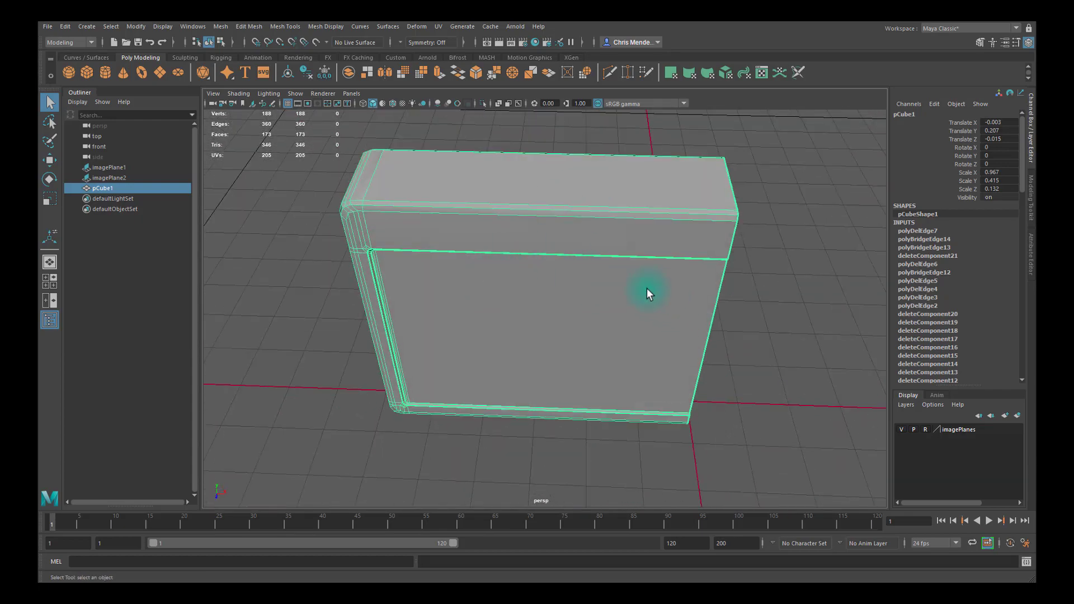
key("w")
middle_click_drag(684, 347, 590, 329, "alt")
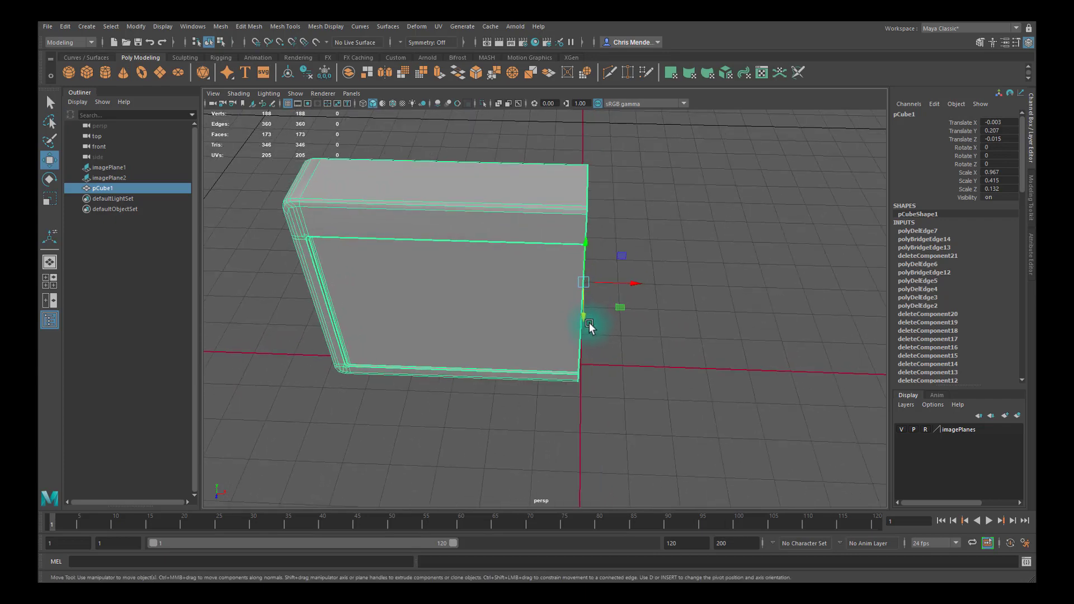
left_click_drag(626, 329, 540, 268, "alt")
key("d")
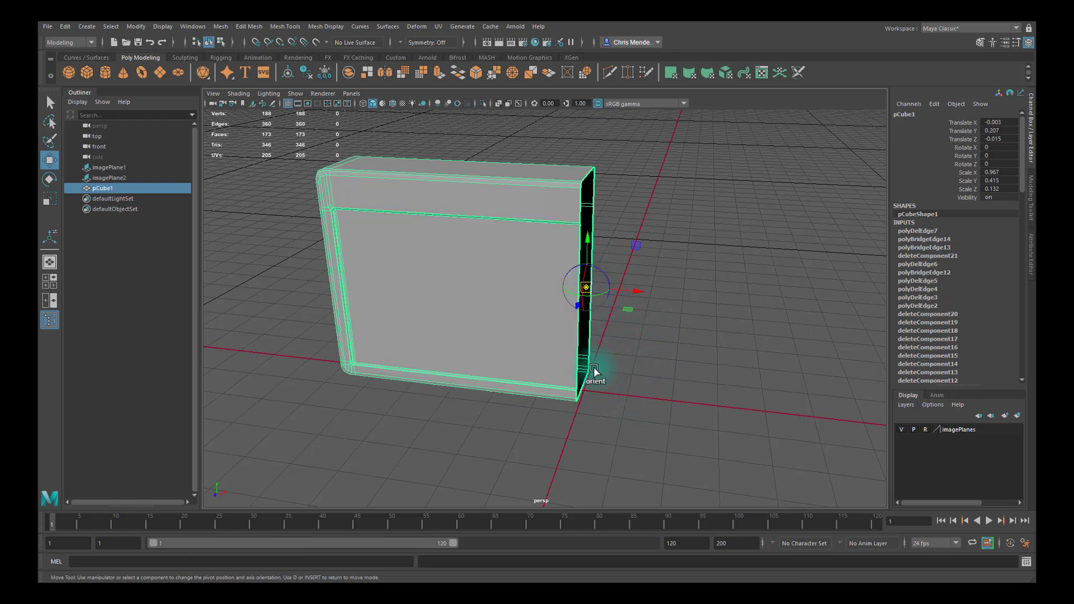
key("v")
middle_click_drag(577, 394, 579, 410)
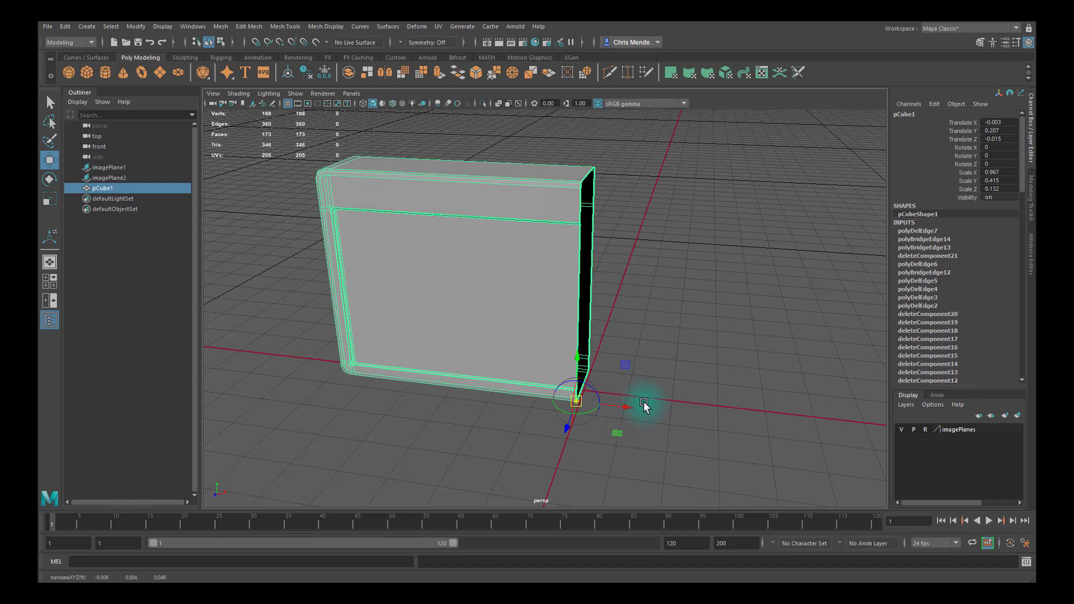
key("d")
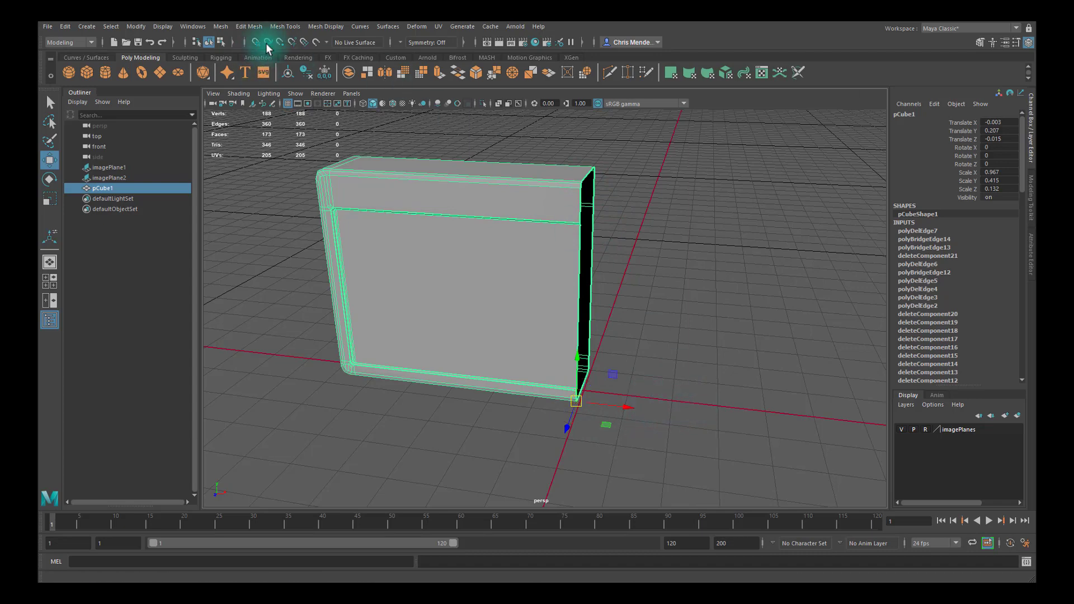
Mirror the half body across the X axis about its object pivot with Cut Geometry set to Off.
left_click(221, 26)
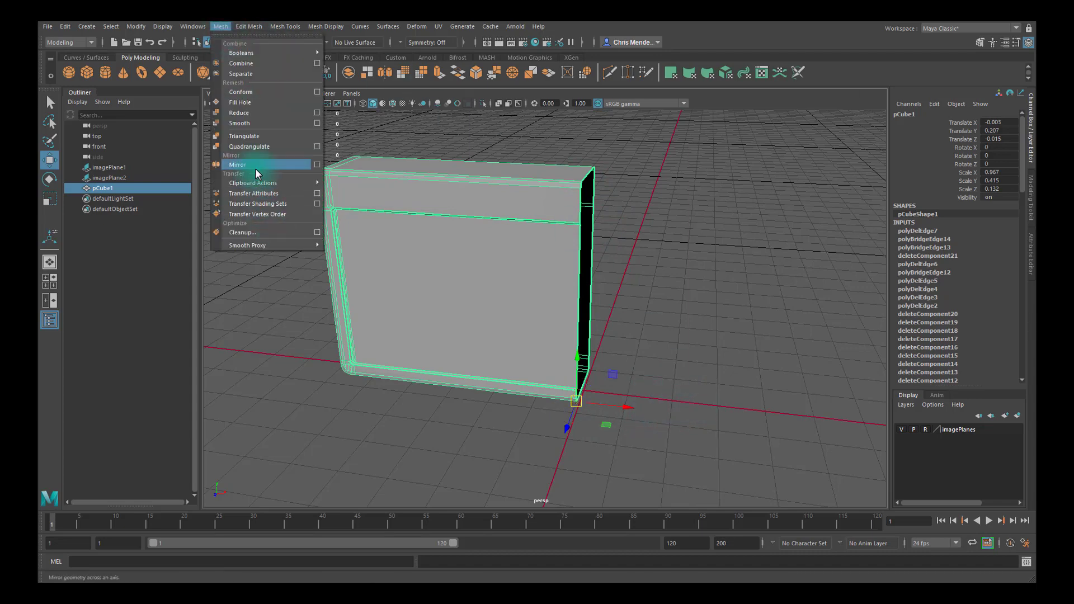
left_click(255, 169)
left_click(398, 235)
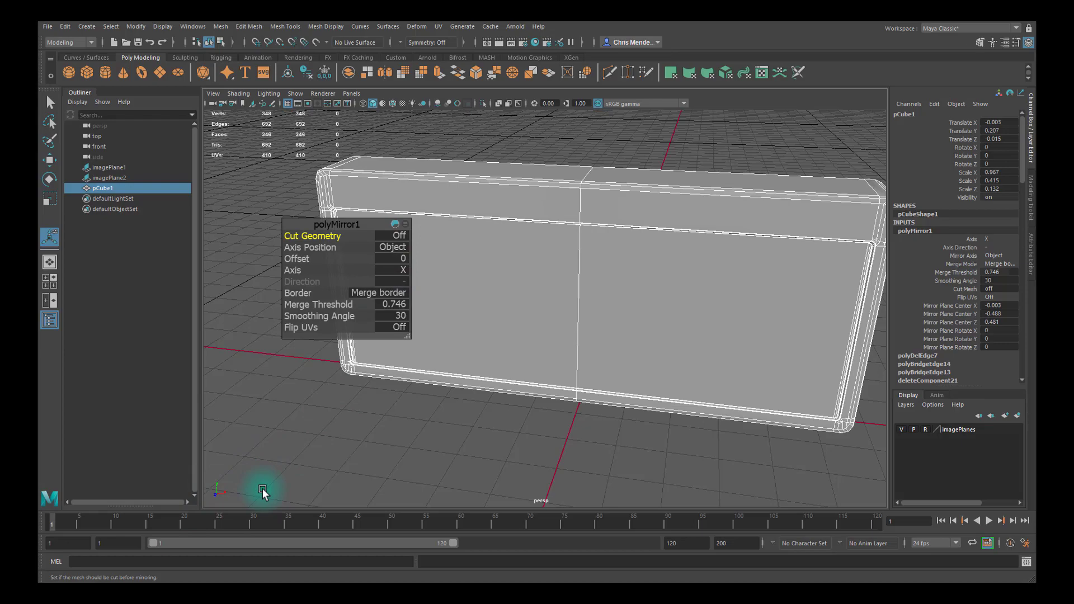
left_click_drag(499, 304, 572, 315, "alt")
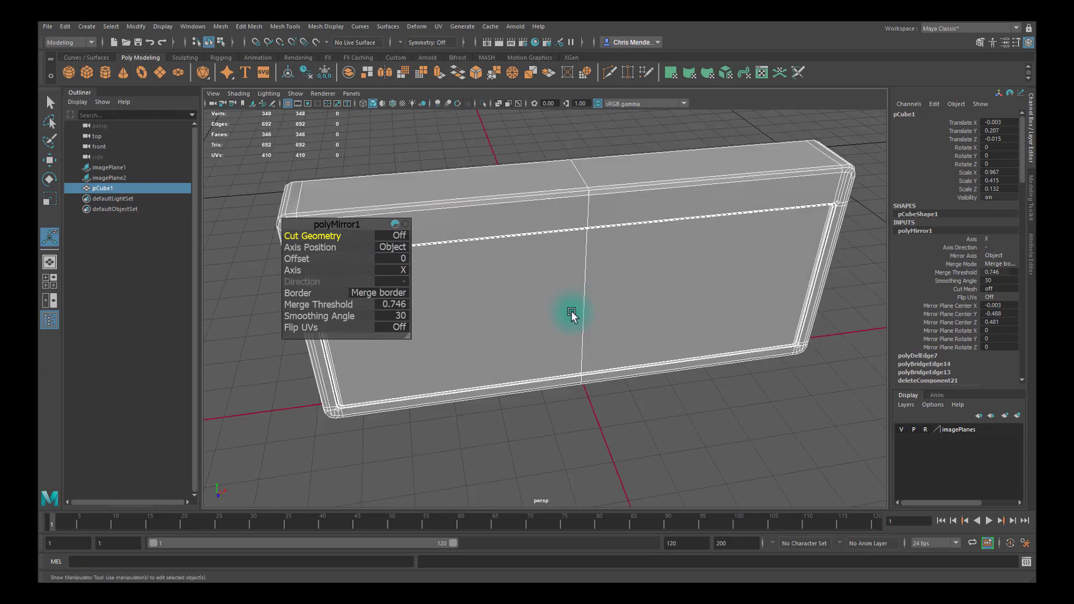
Select the edge loop at the middle of the mirrored body to inspect where the two halves join.
key("q")
left_click(618, 294)
right_click_drag(595, 316, 585, 174)
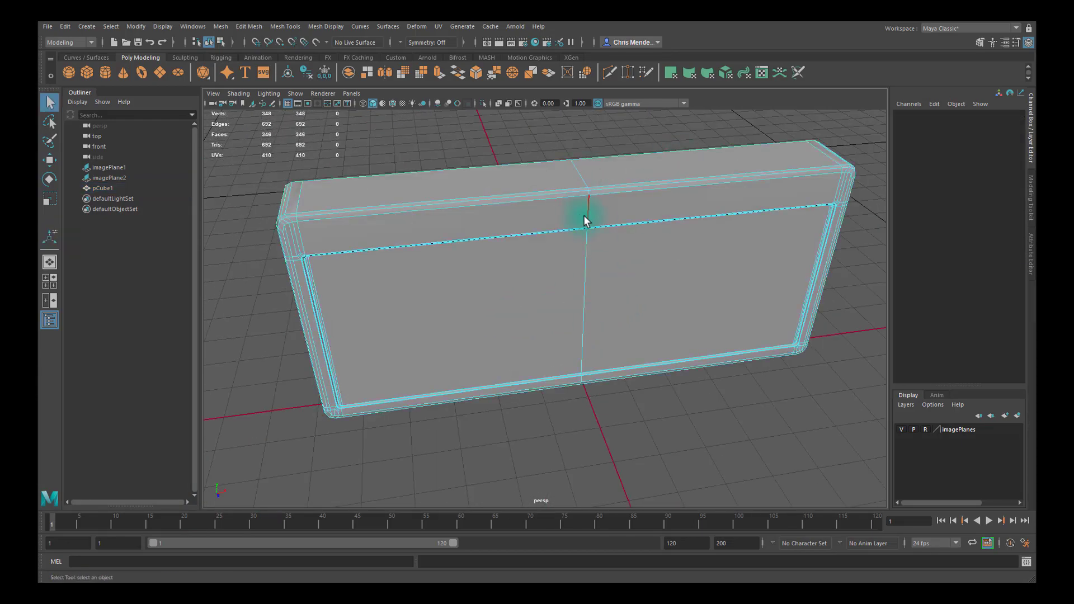
double_click(584, 220)
mouse_move(586, 297)
left_mouse_down("alt")
mouse_move(686, 278)
mouse_move(446, 288)
mouse_move(569, 314)
mouse_move(552, 278)
mouse_move(581, 276)
left_mouse_up("alt")
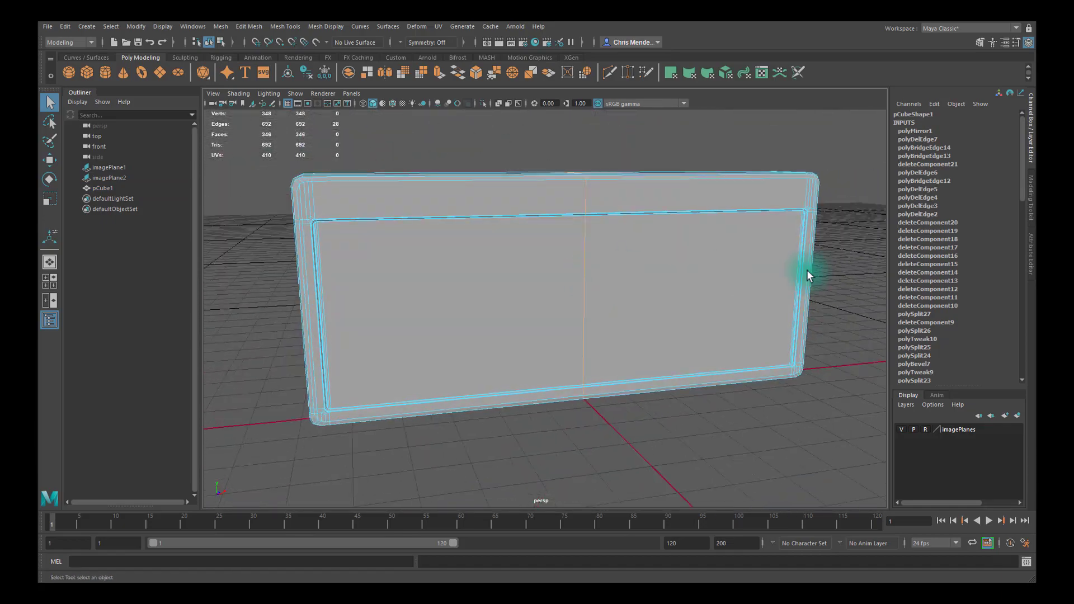
Delete the construction history of all objects in the scene.
scroll(931, 207, "down", 8)
scroll(931, 215, "up", 8)
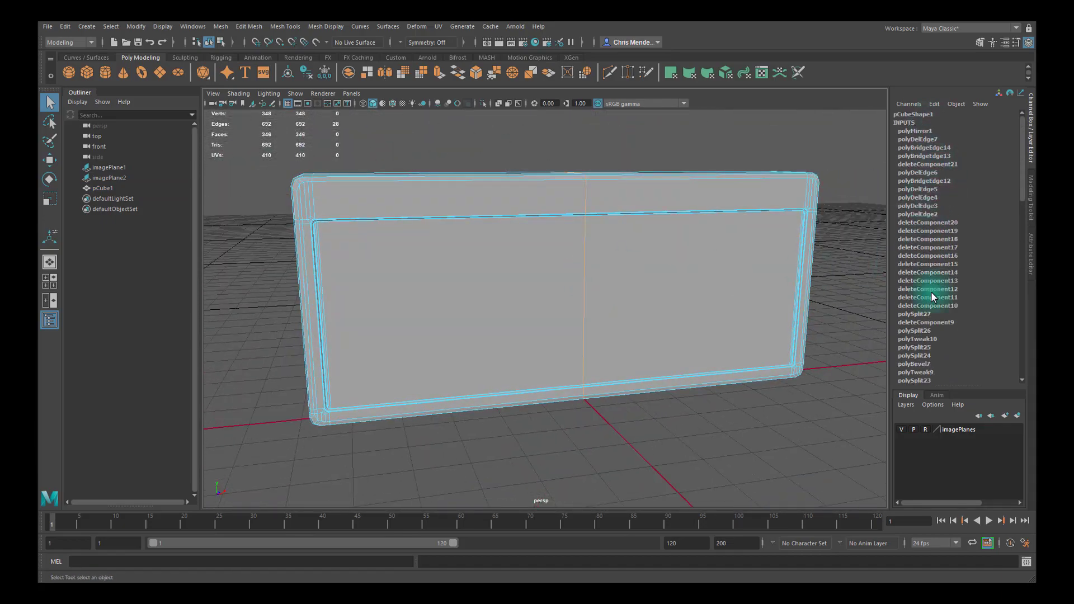
left_click(65, 27)
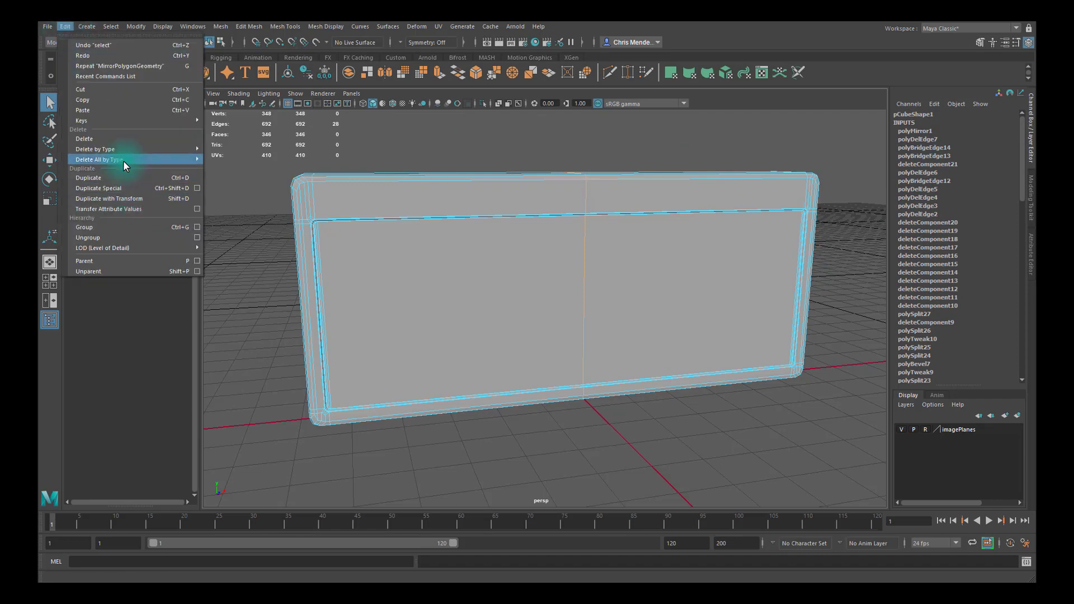
mouse_move(123, 160)
left_click(227, 170)
Examine the cable socket and body seam on the top-view reference image.
left_click_drag(300, 197, 538, 272, "alt")
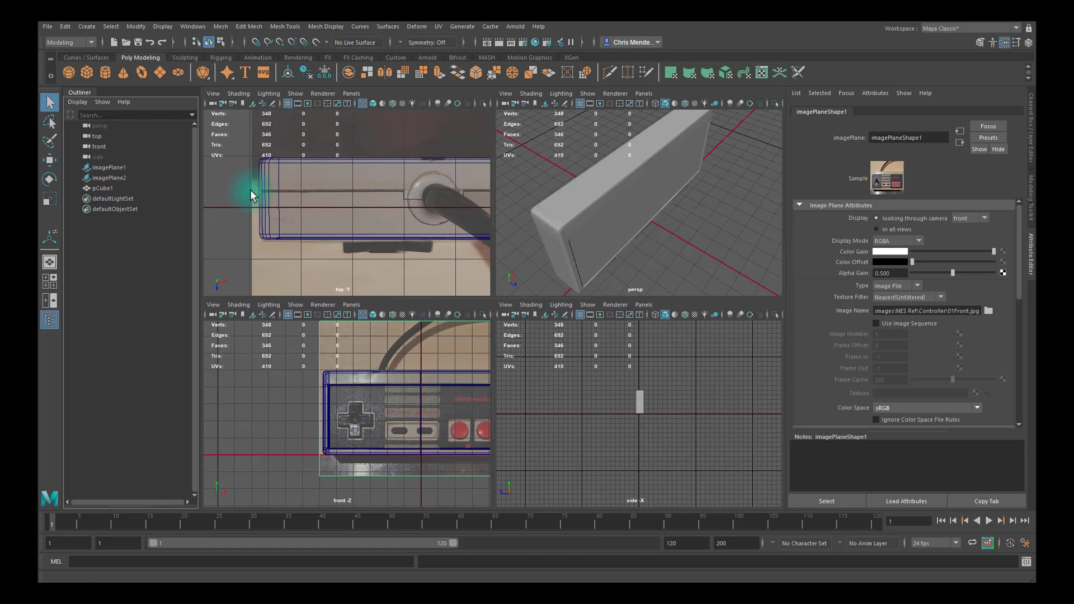
middle_click_drag(433, 200, 243, 197, "alt")
middle_click_drag(354, 197, 264, 198, "alt")
right_click_drag(381, 201, 276, 186, "alt")
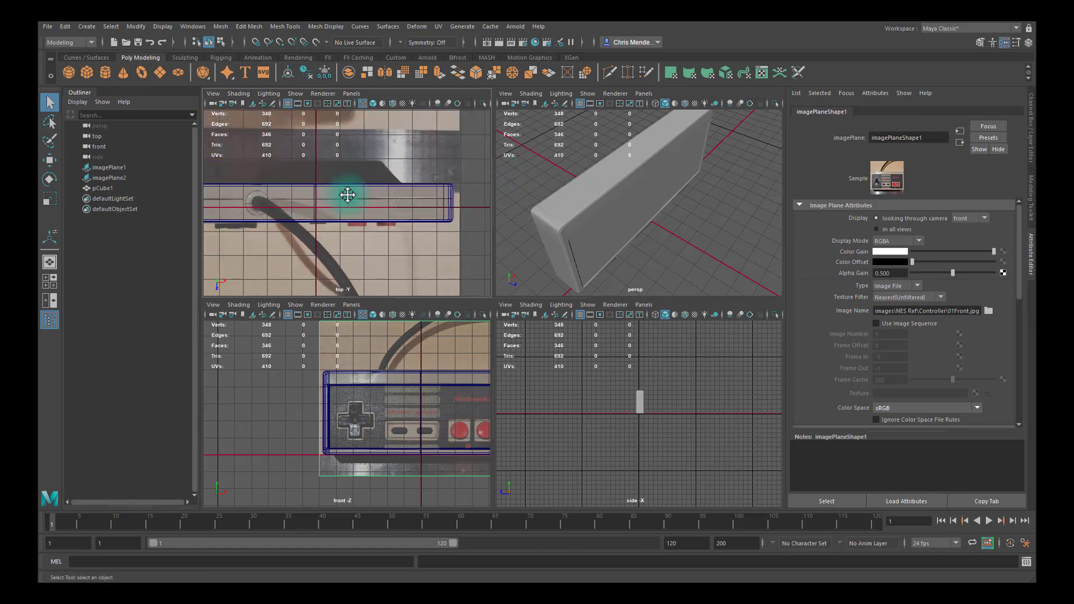
middle_click_drag(347, 196, 429, 196, "alt")
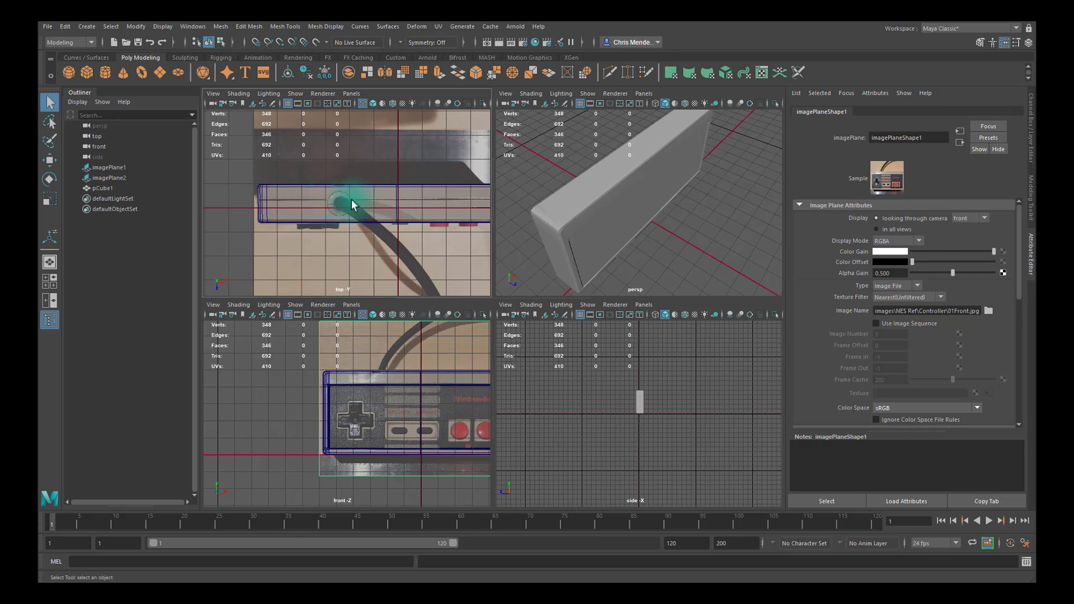
middle_click_drag(552, 213, 561, 209, "alt")
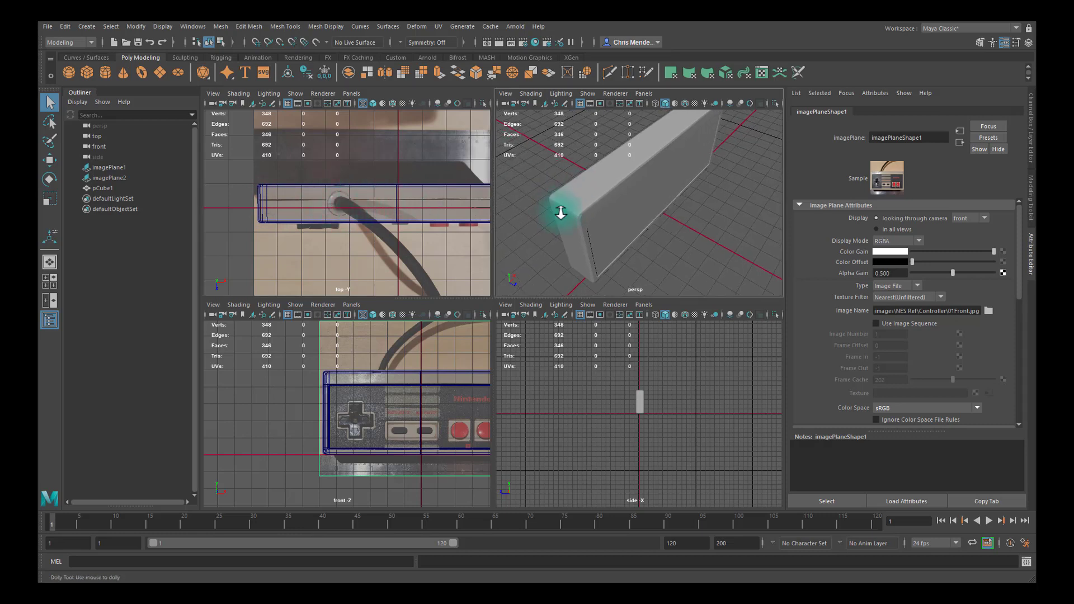
right_click_drag(561, 209, 607, 217, "alt")
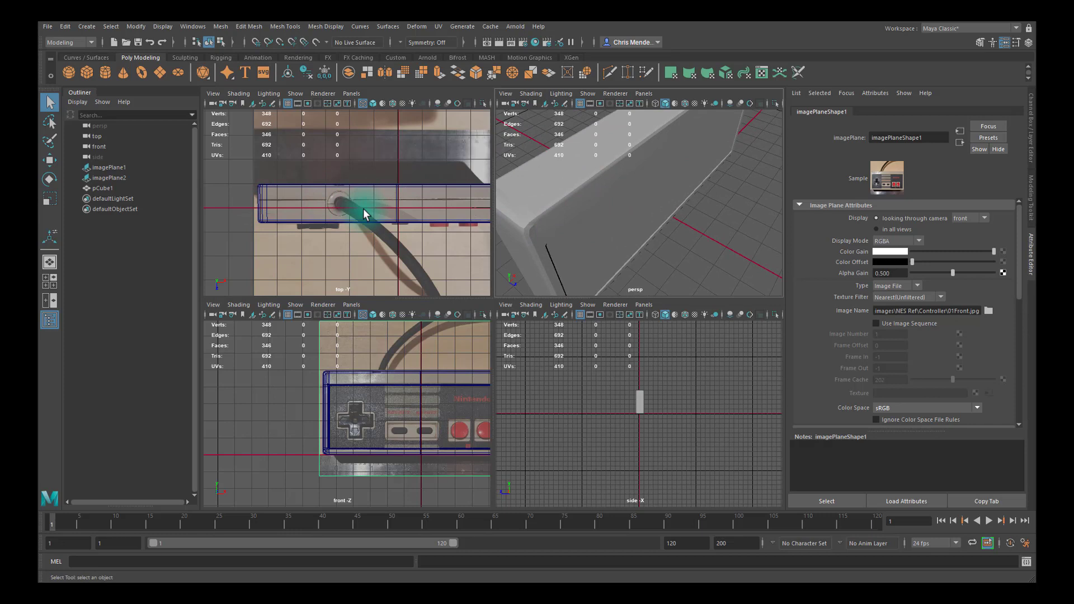
key("ctrl+shift+x")
middle_click_drag(281, 213, 332, 219, "alt")
right_click_drag(331, 218, 257, 221, "alt")
left_click(561, 184)
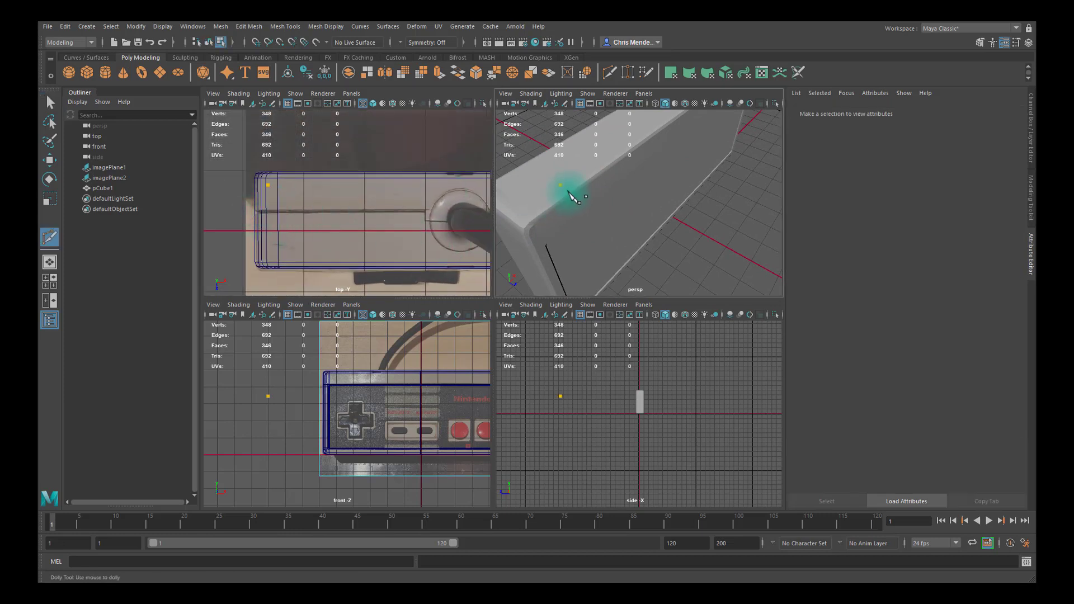
left_click_drag(549, 180, 509, 235, "alt")
key("q")
Select the body and insert a lengthwise edge loop with Multi-Cut along the long seam in the top-view reference.
left_click(369, 188)
left_click(342, 175)
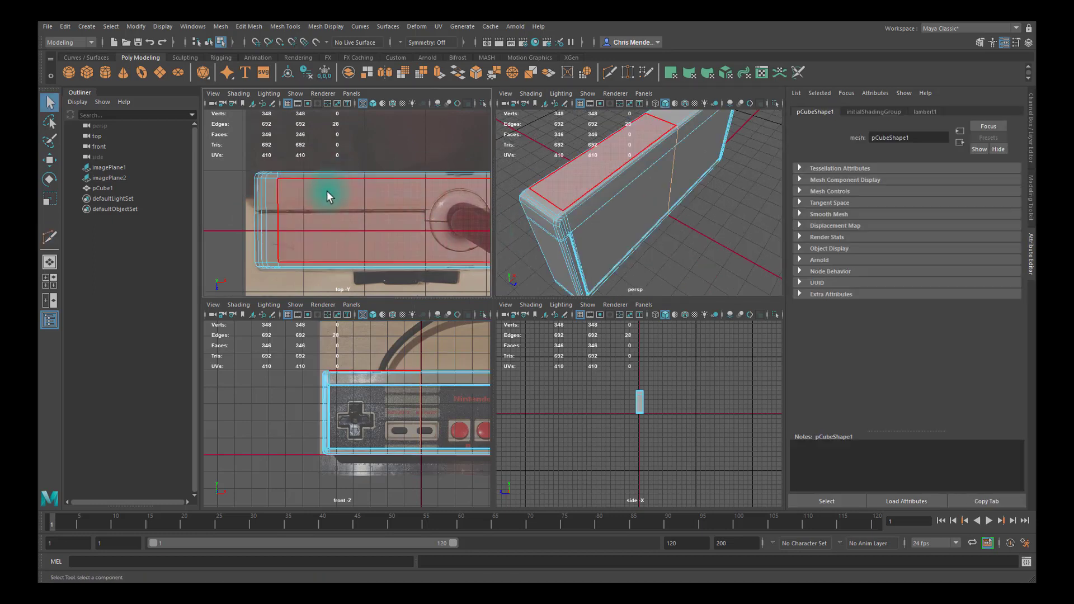
key("ctrl+shift+x")
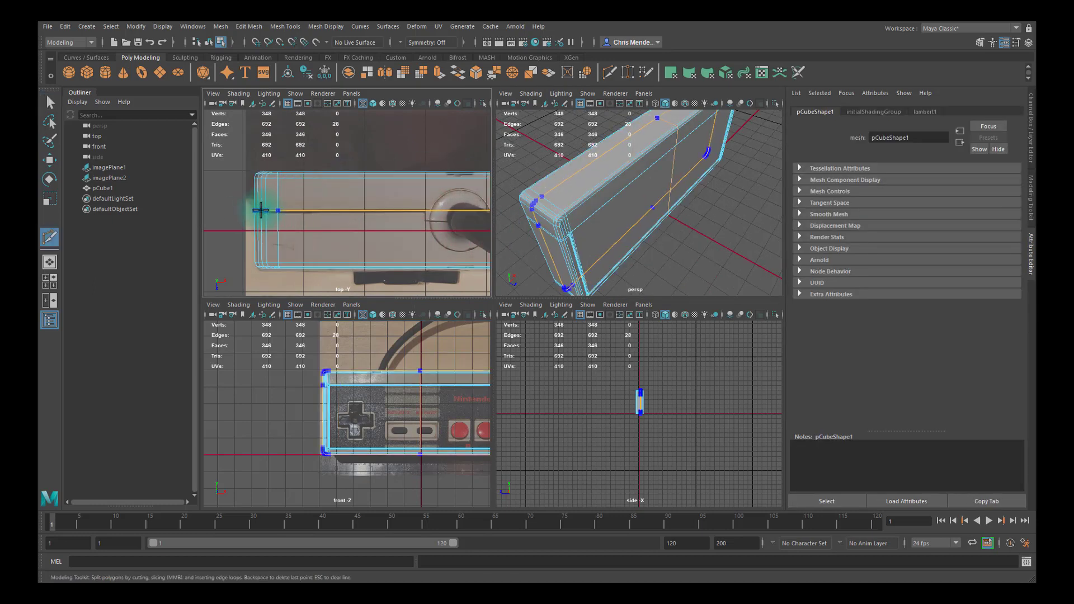
right_click_drag(288, 218, 458, 243, "alt")
middle_click_drag(380, 231, 312, 220, "alt")
left_click(390, 200, "ctrl")
Insert a crosswise edge loop at the seam's step beside the cable socket and a lengthwise one along the lower seam section.
middle_click_drag(403, 215, 278, 208, "alt")
middle_click_drag(375, 199, 254, 193, "alt")
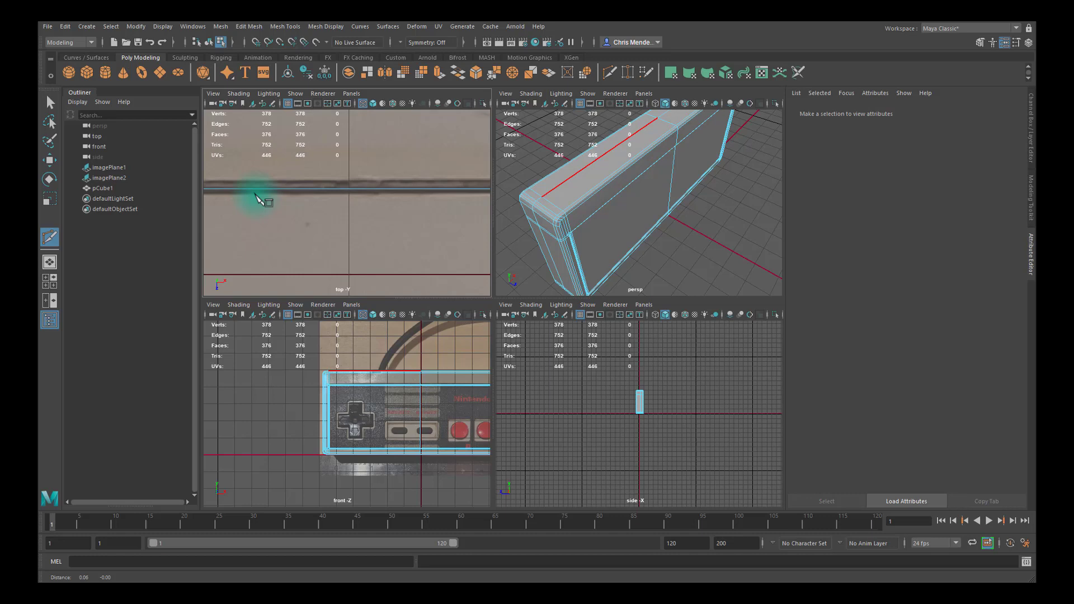
middle_click_drag(437, 194, 251, 188, "alt")
middle_click_drag(375, 190, 300, 190, "alt")
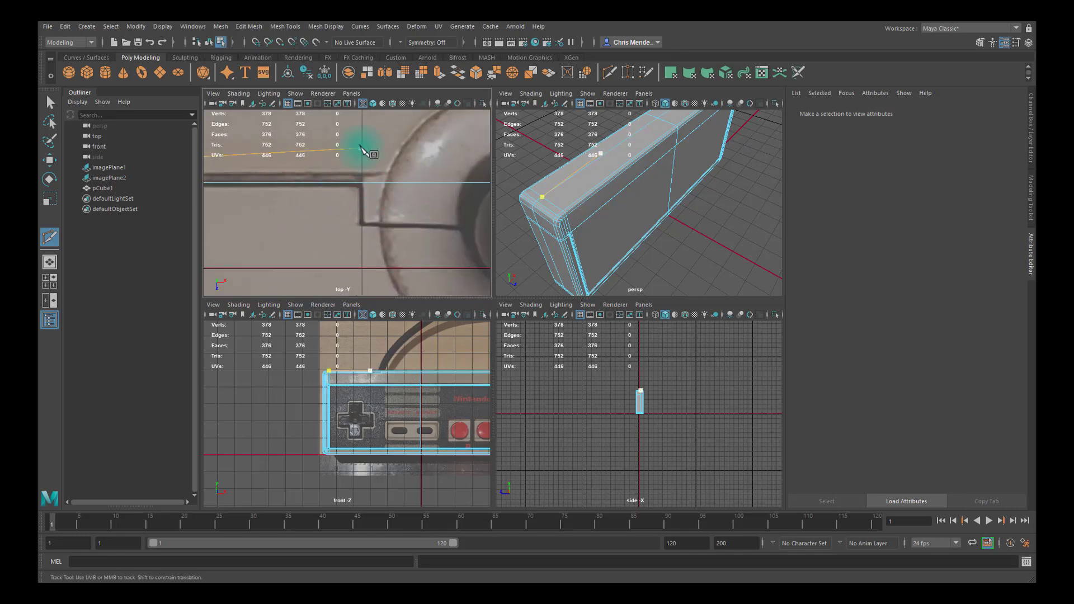
left_click(361, 182, "ctrl")
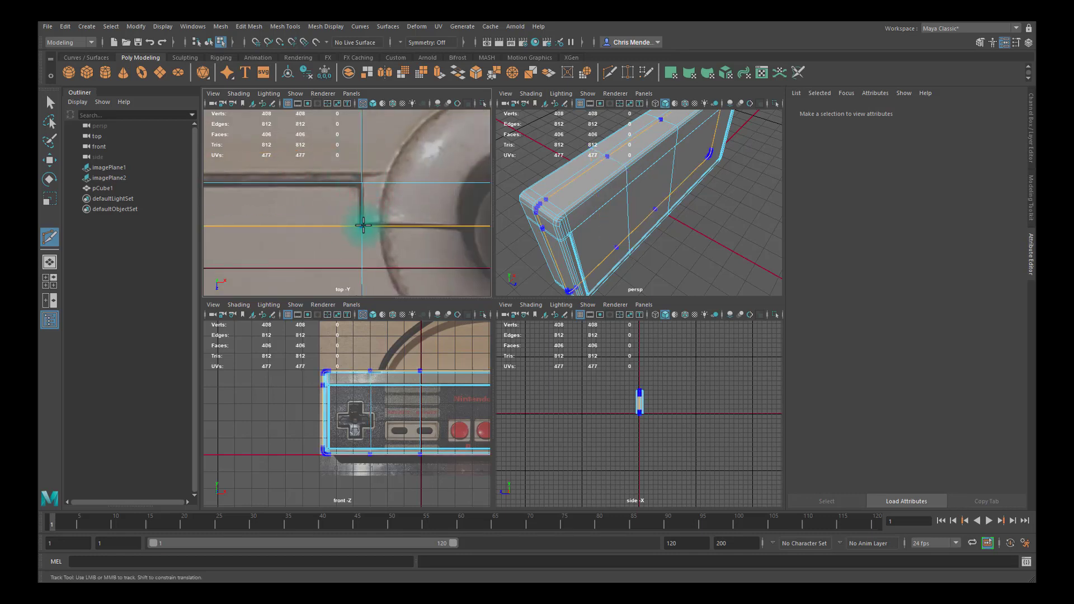
left_click(363, 225, "ctrl")
Insert a crosswise edge loop on the far side of the cable socket, where the seam steps back up.
middle_click_drag(440, 220, 371, 209, "alt")
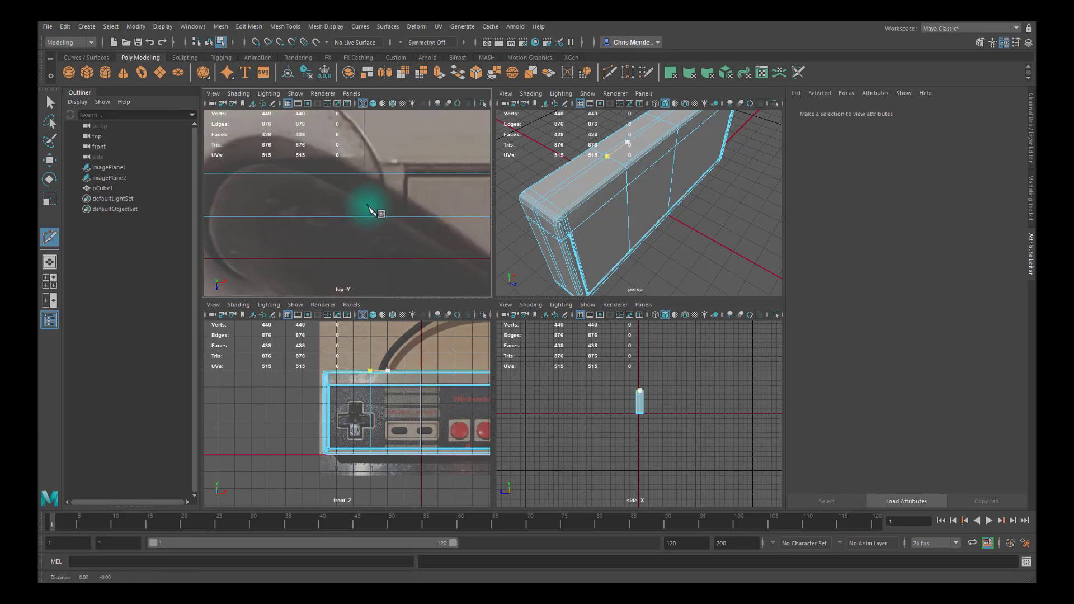
left_click(406, 206, "ctrl")
middle_click_drag(410, 244, 565, 257, "alt")
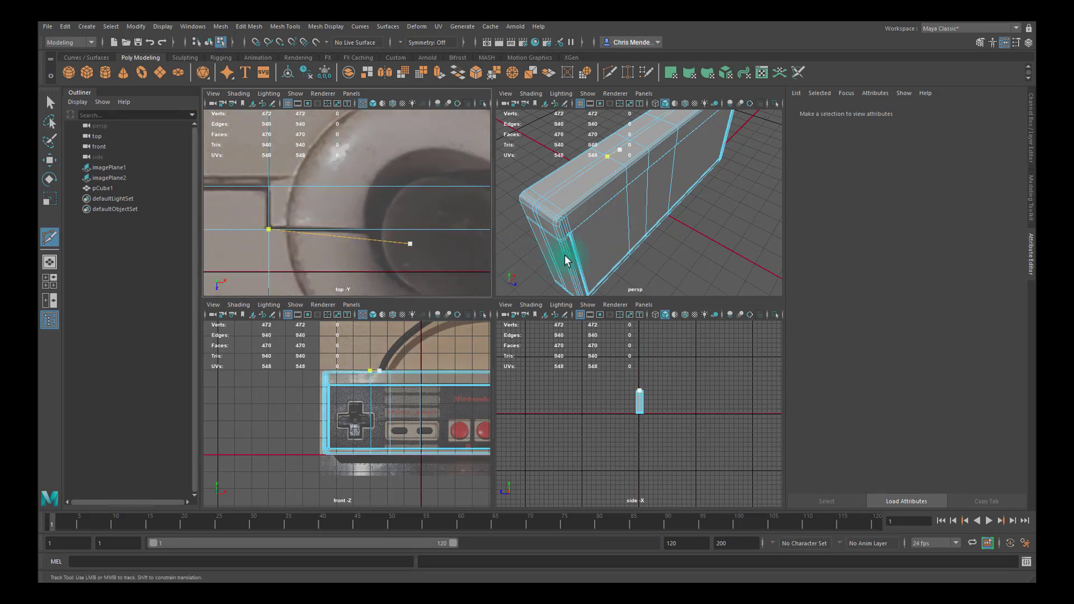
Delete the upper seam edge between the two crosswise loops that flank the cable socket.
key("q")
double_click(379, 178)
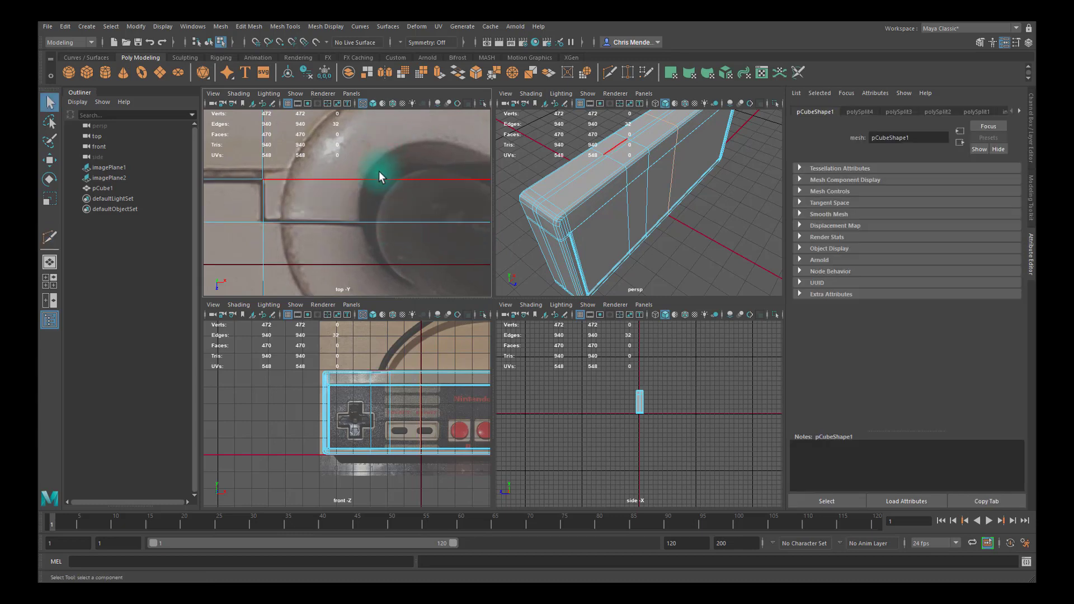
left_click(379, 173)
middle_click_drag(390, 213, 315, 226, "alt")
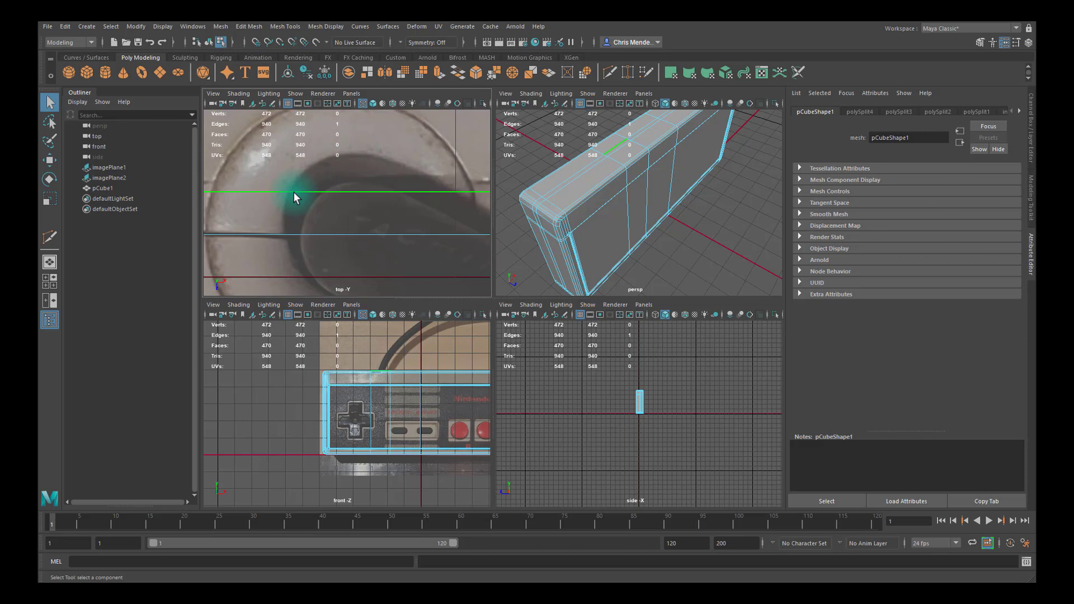
left_click(607, 154)
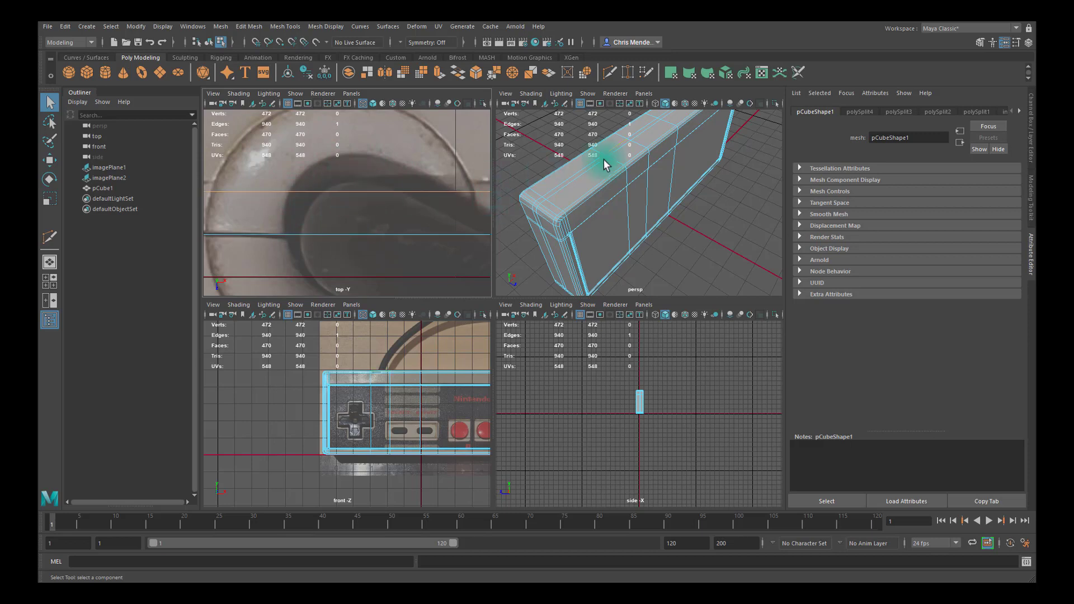
key("Delete")
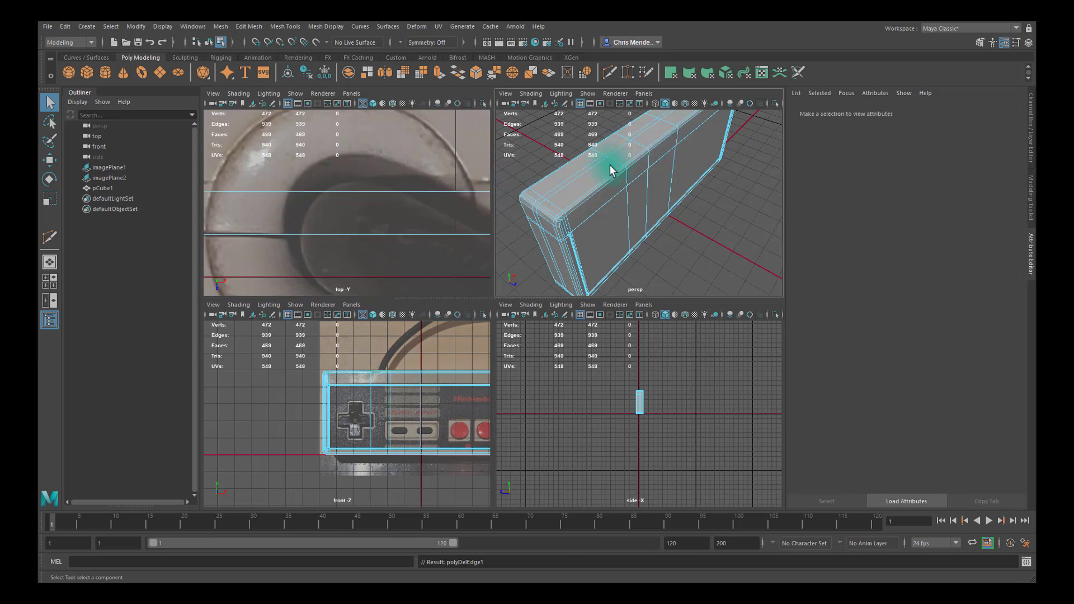
Insert a crosswise edge loop with Multi-Cut through the centre of the cable socket.
mouse_move(614, 170)
left_mouse_down("alt")
mouse_move(704, 165)
mouse_move(599, 170)
left_mouse_up("alt")
right_click_drag(604, 170, 631, 174, "alt")
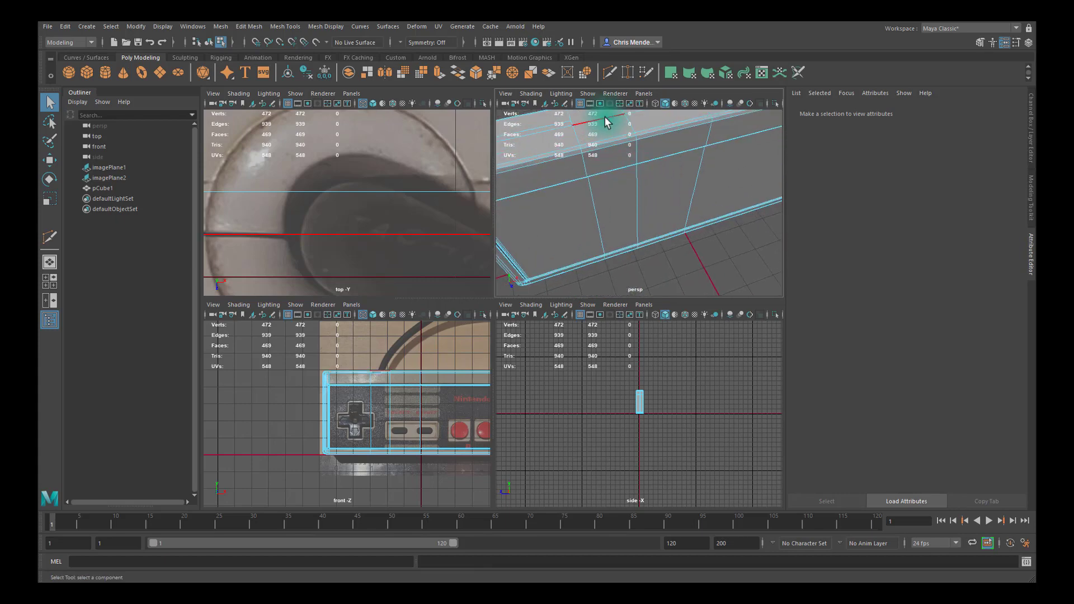
key("ctrl+shift+x")
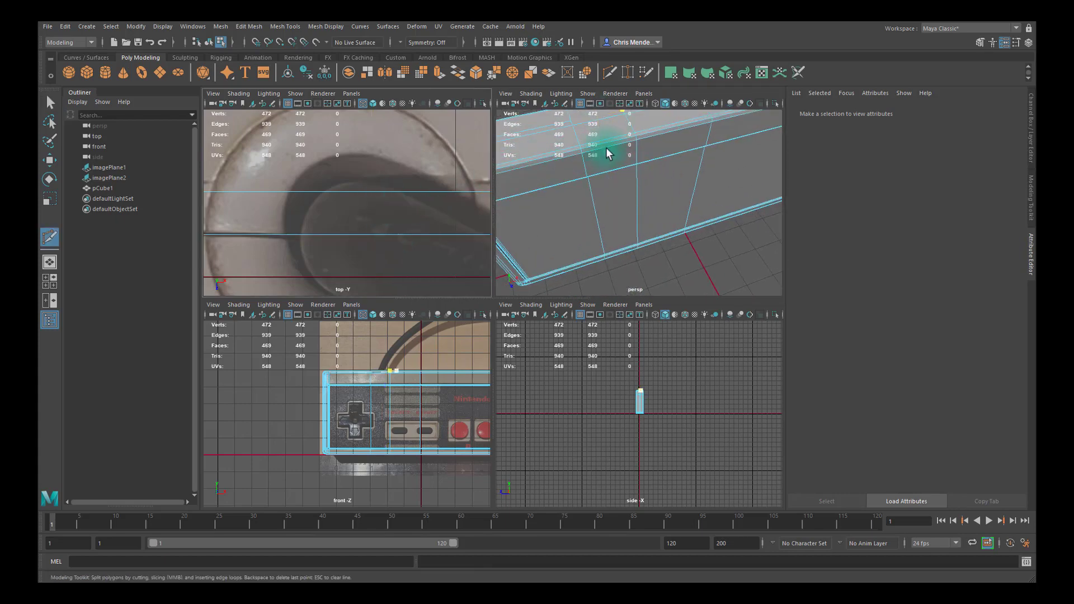
right_click_drag(467, 220, 386, 214, "alt")
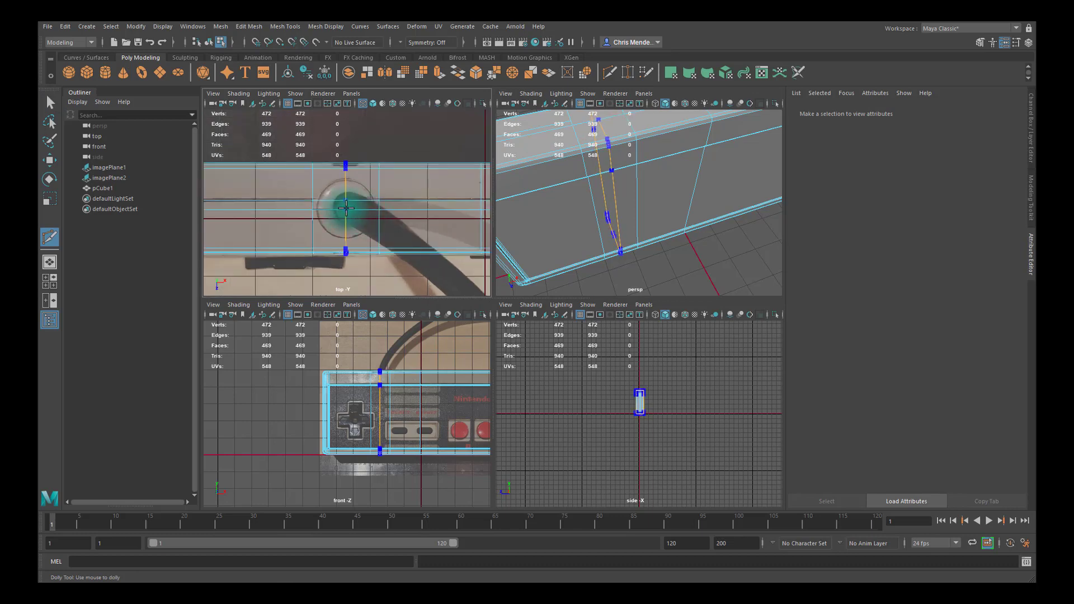
left_click(347, 208, "ctrl")
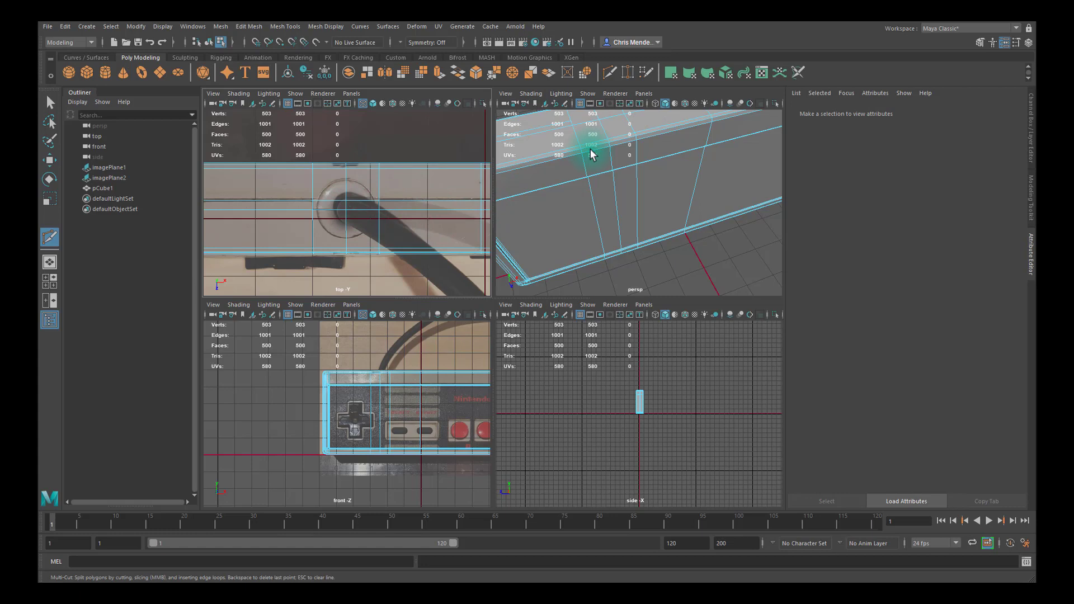
Chamfer the vertex at the centre of the cable socket with a width of 0.25.
scroll(599, 153, "up", 4)
key("q")
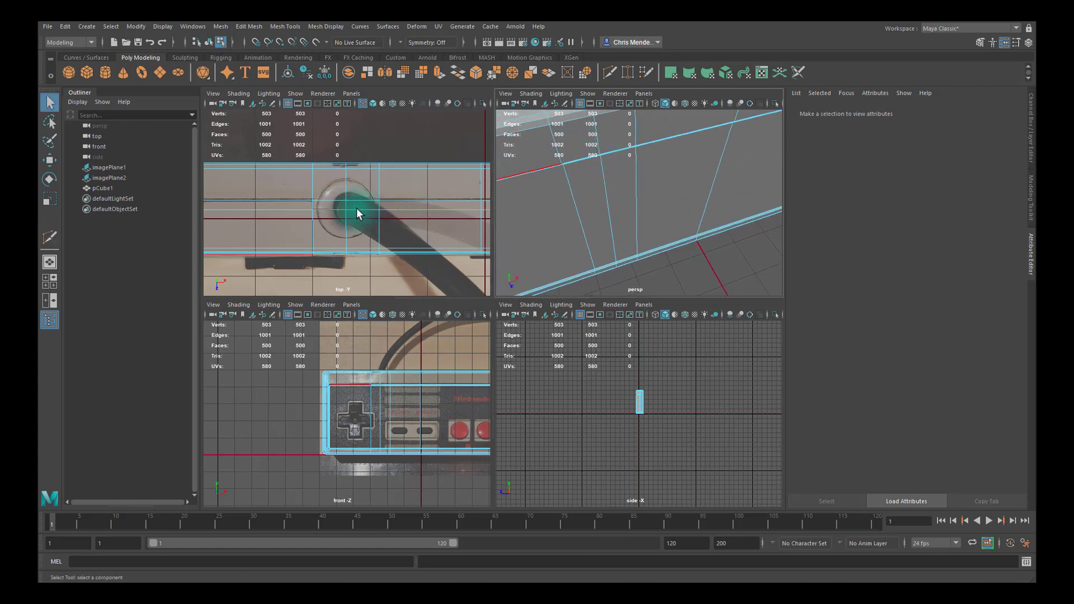
right_click_drag(358, 213, 343, 213)
left_click(344, 213)
scroll(571, 174, "up", 3)
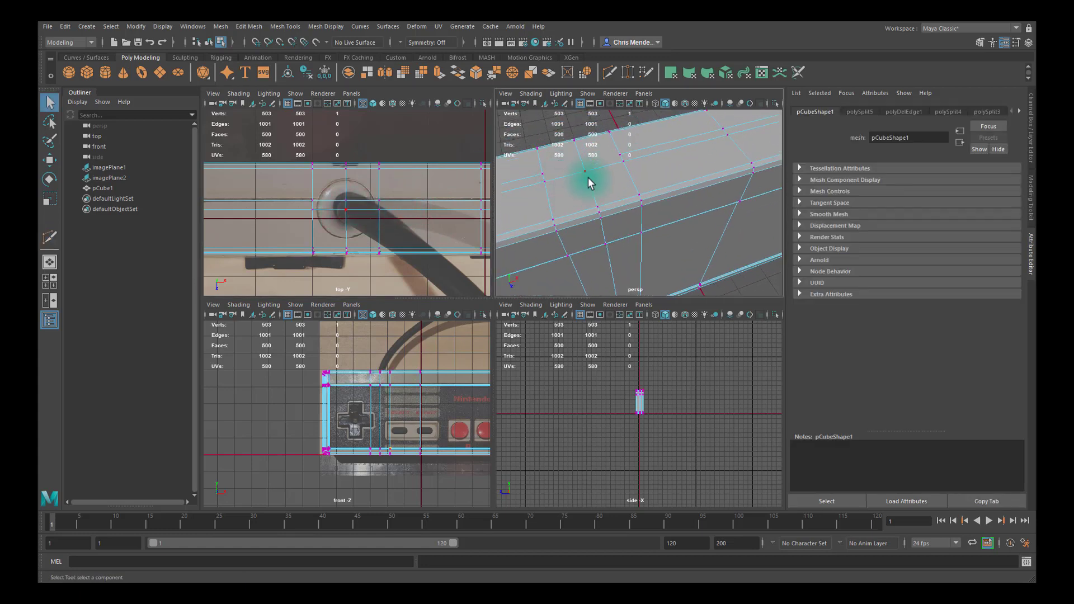
scroll(625, 202, "up", 2)
middle_click_drag(626, 202, 611, 240, "alt")
scroll(665, 211, "up", 2)
key("w")
scroll(340, 137, "up", 3)
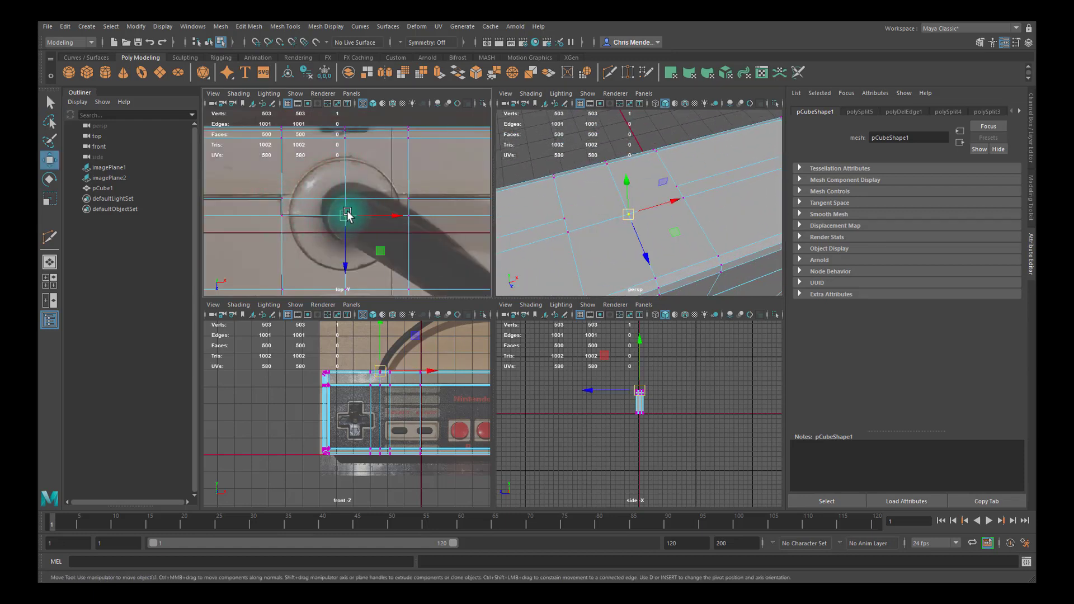
left_click(375, 215)
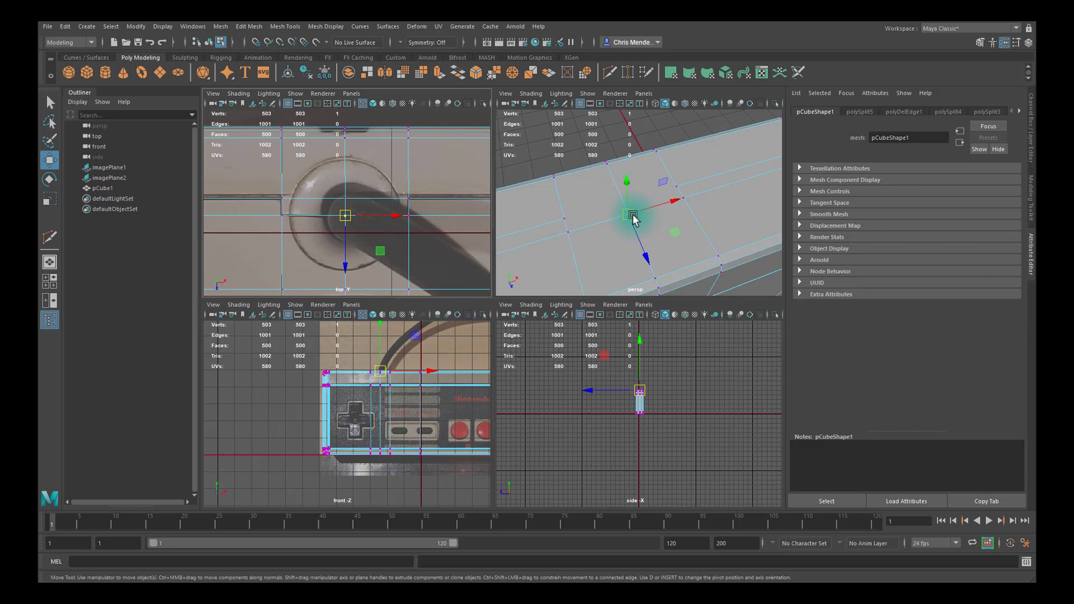
left_click(476, 72)
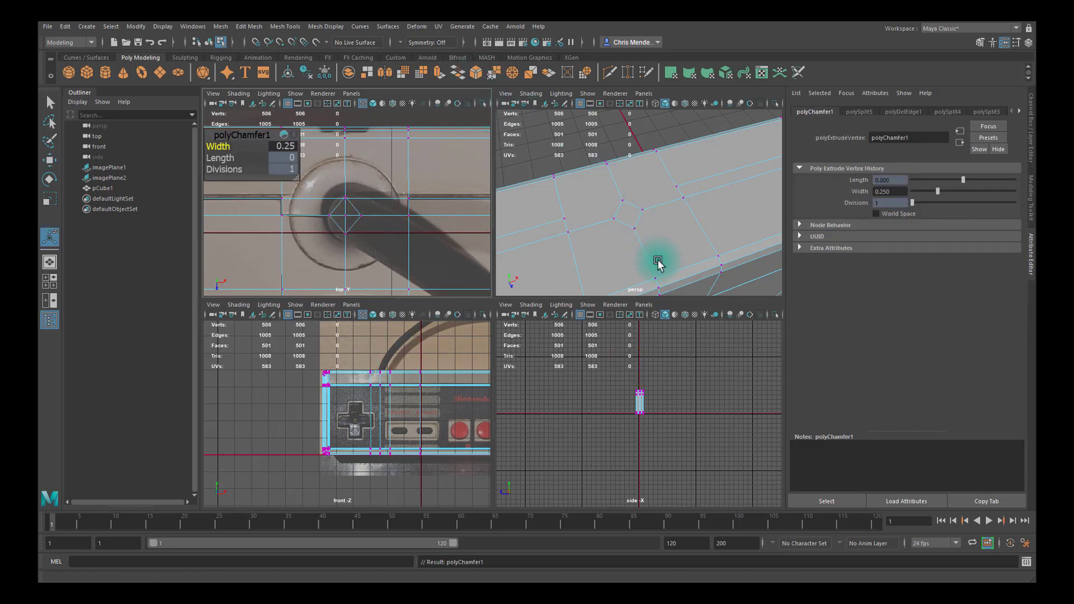
Circularize the chamfer's four corner vertices with 2 added divisions and a radial offset of 1.024 to match the socket's outline.
left_click(621, 200)
left_click(614, 218, "shift")
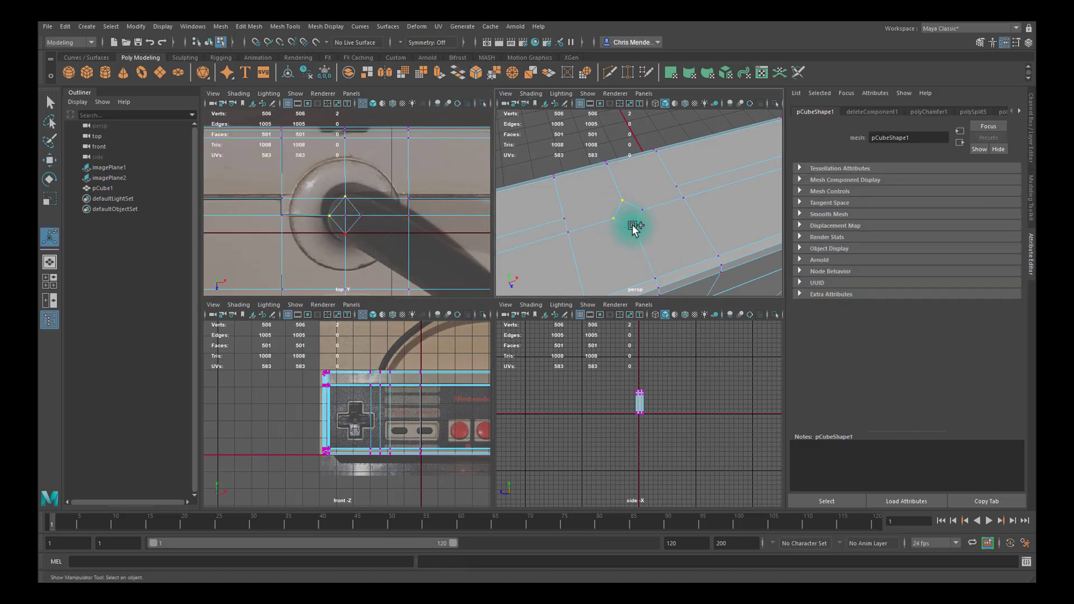
left_click(634, 228, "shift")
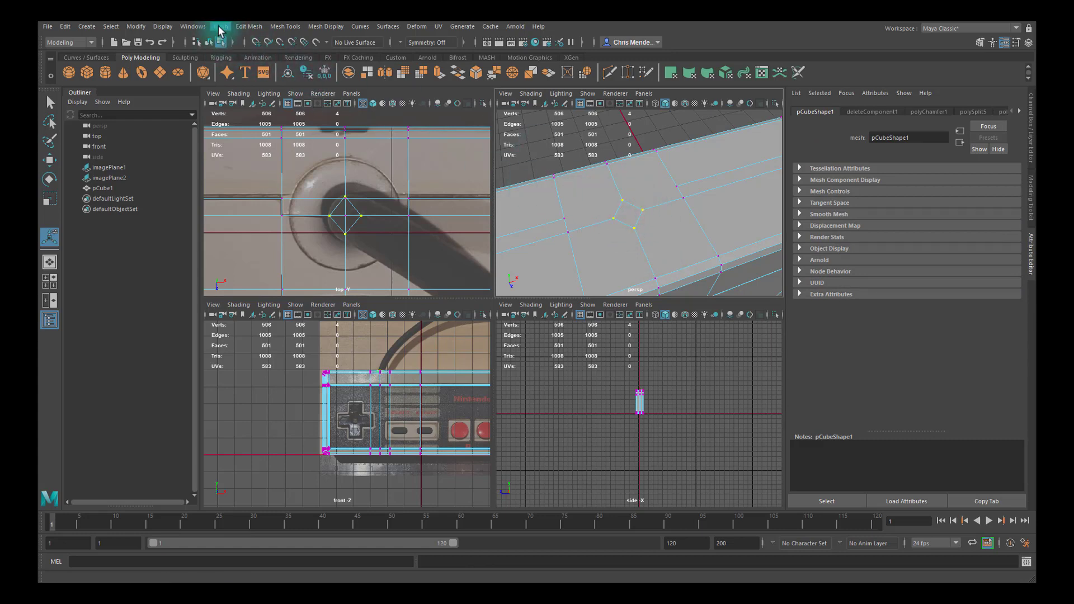
left_click(247, 27)
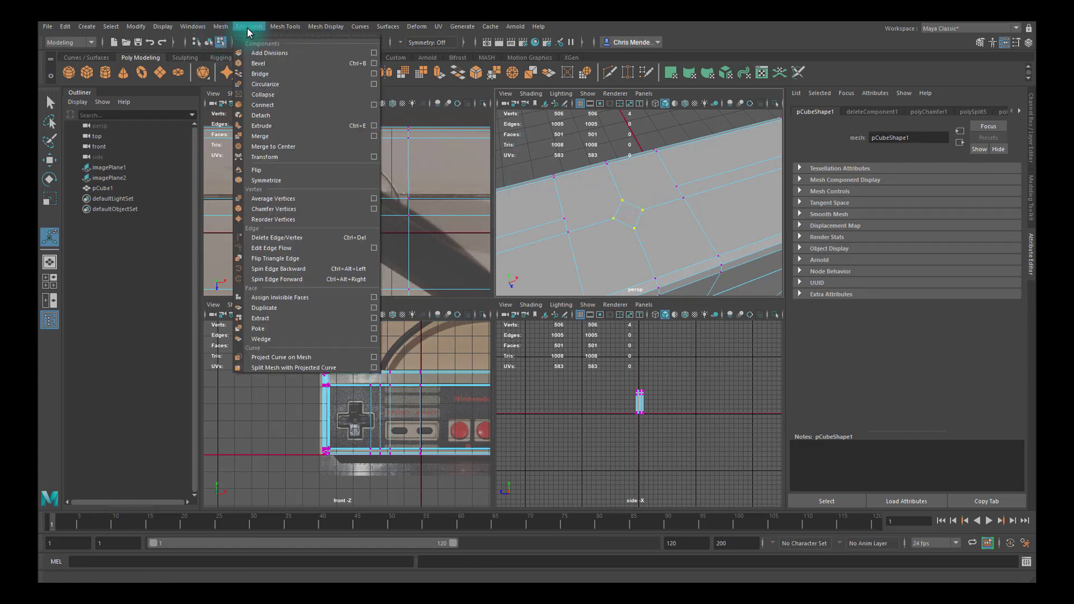
left_click(270, 84)
key("space")
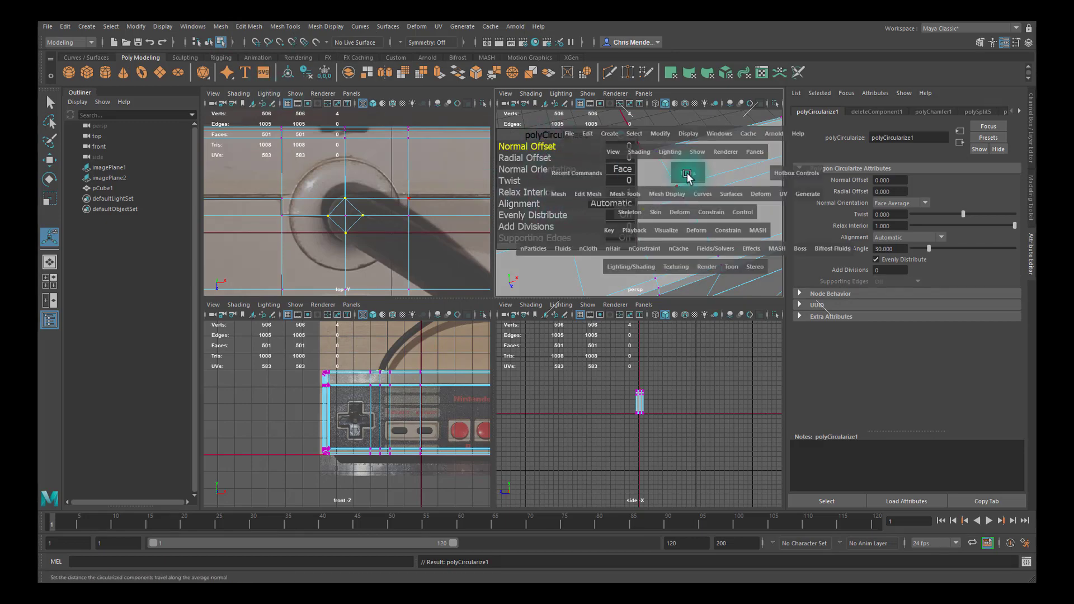
key("space")
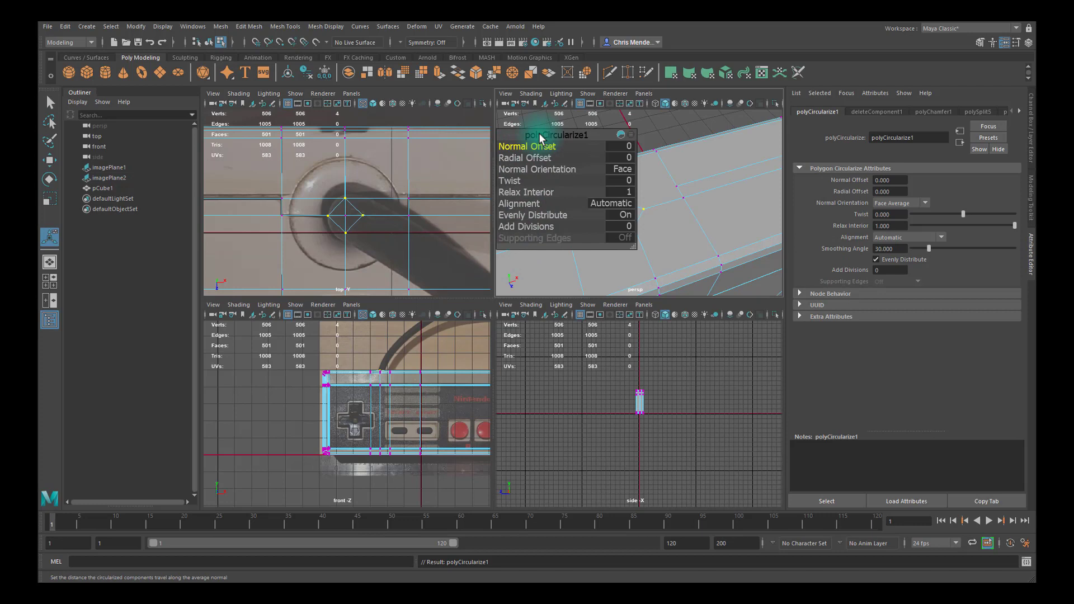
left_click_drag(541, 137, 552, 175)
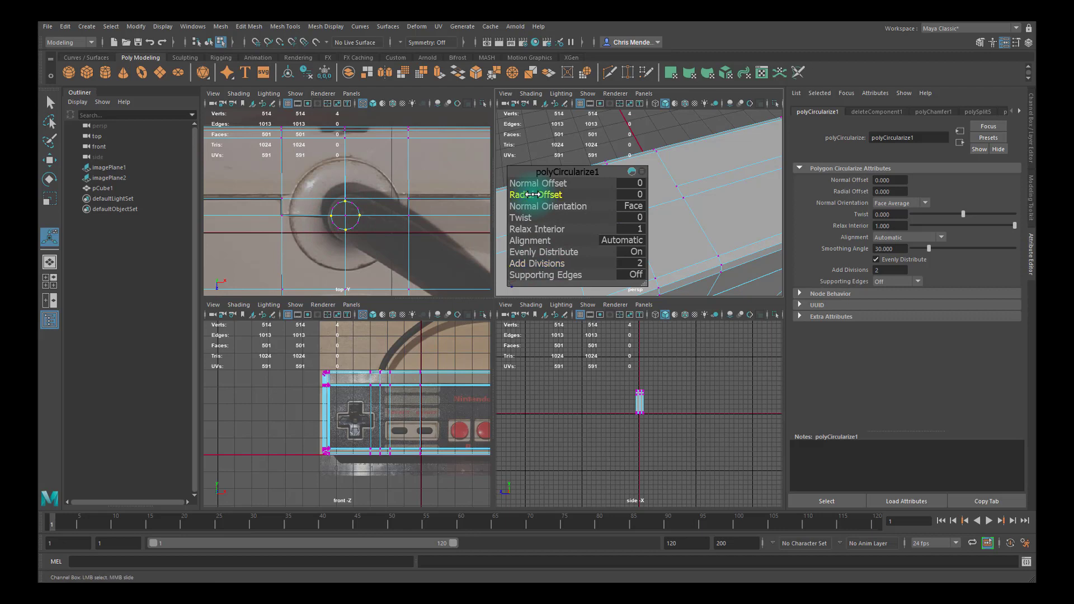
left_click_drag(536, 193, 849, 237)
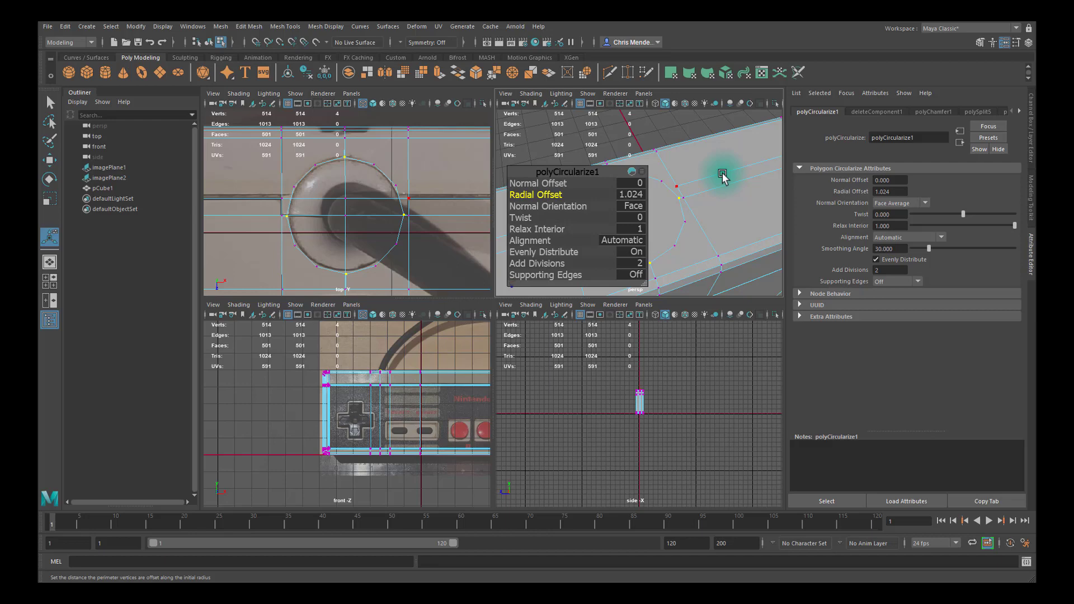
Extrude the circular cable socket face and lower it slightly into the body to form a shallow rim.
right_click_drag(672, 203, 674, 229)
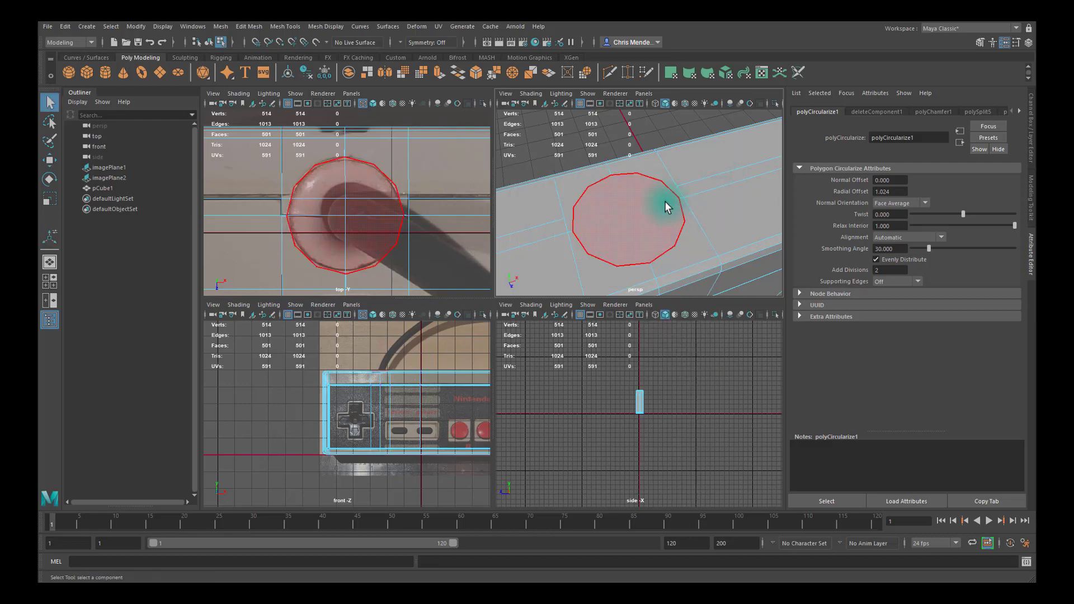
left_click(664, 208)
key("ctrl+e")
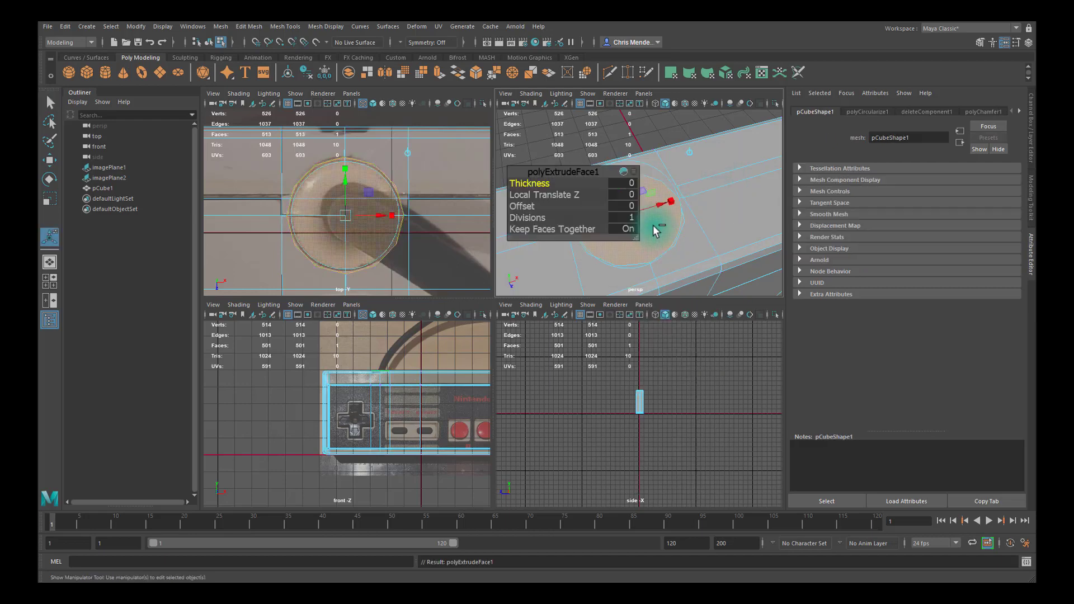
key("space")
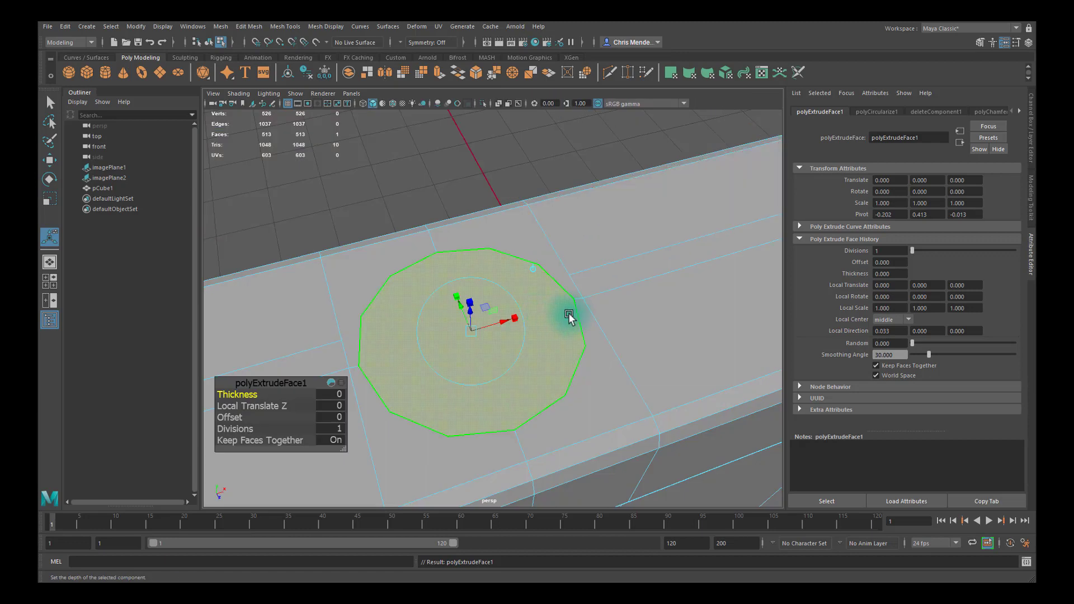
left_click_drag(565, 320, 606, 288, "alt")
middle_click_drag(643, 179, 618, 256, "alt")
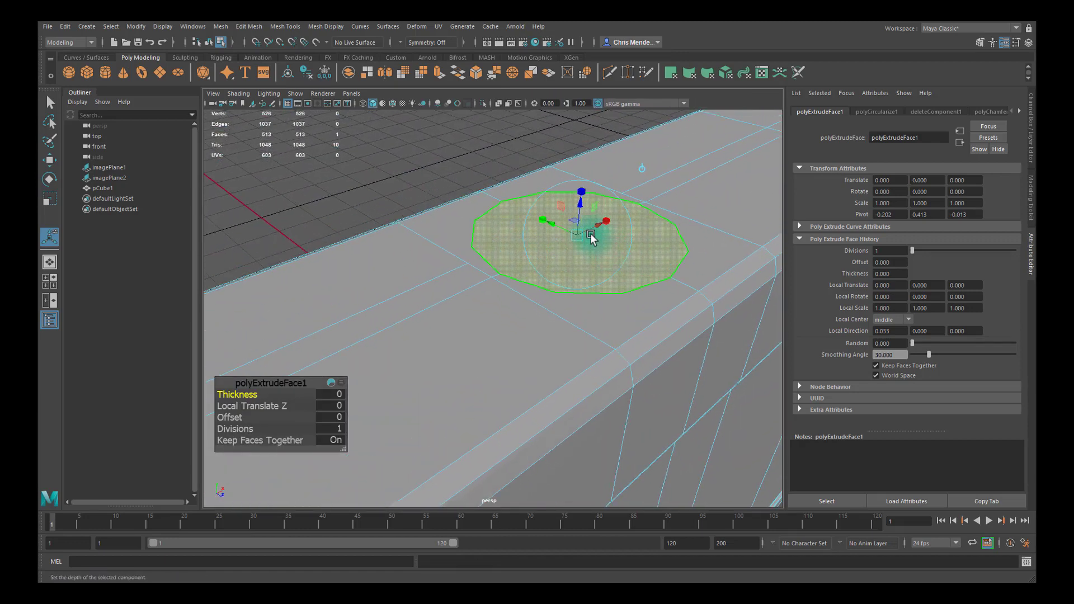
key("w")
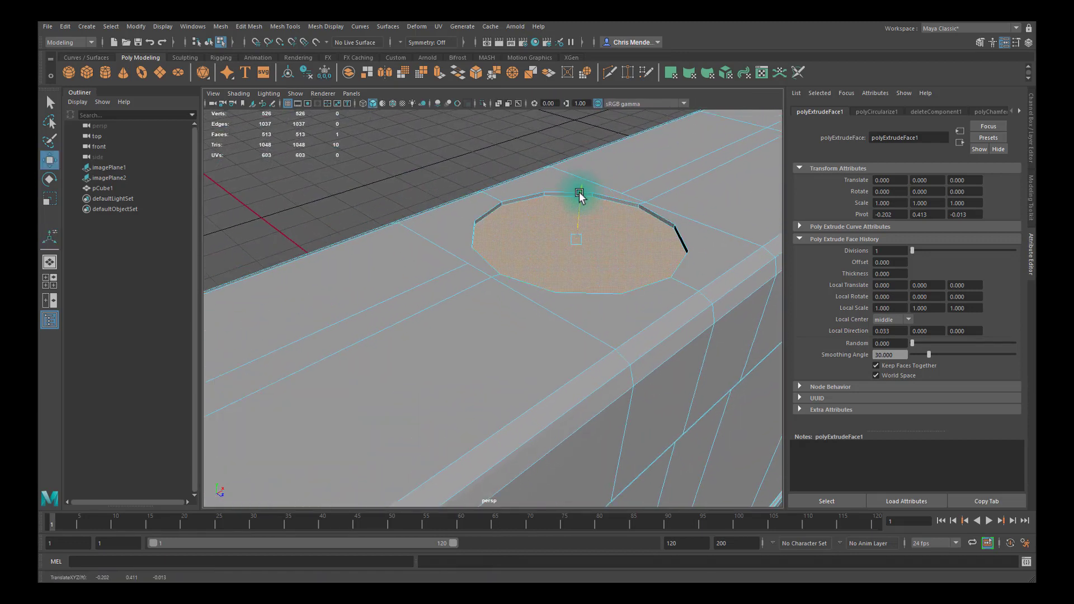
left_click_drag(619, 207, 618, 248, "alt")
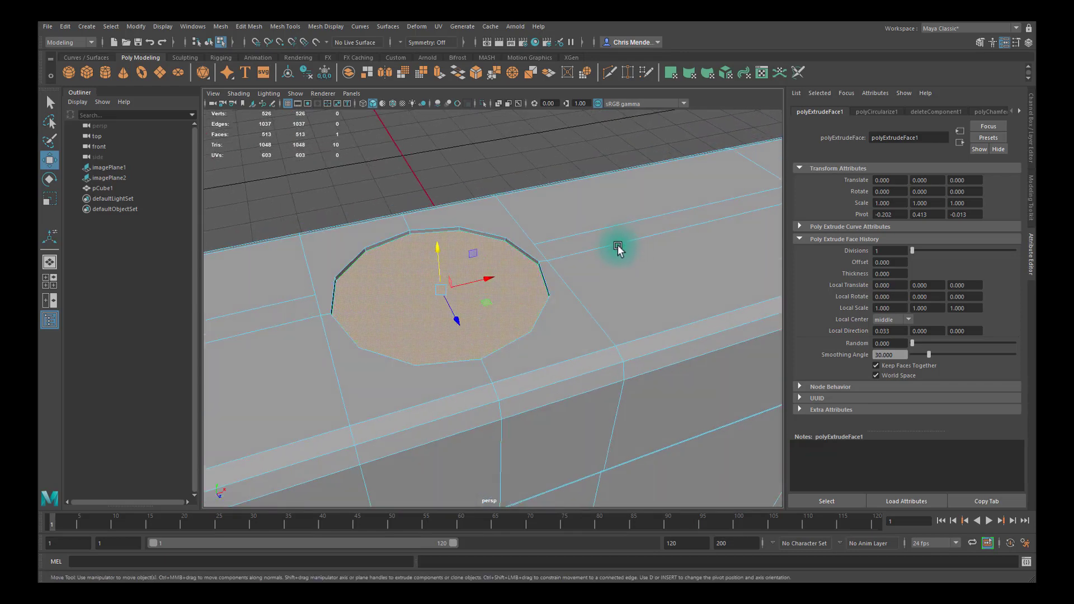
Extrude the socket face again, scale it uniformly to about 0.42 and lower it to Y 0.380 to form a funnel.
key("ctrl+e")
key("space")
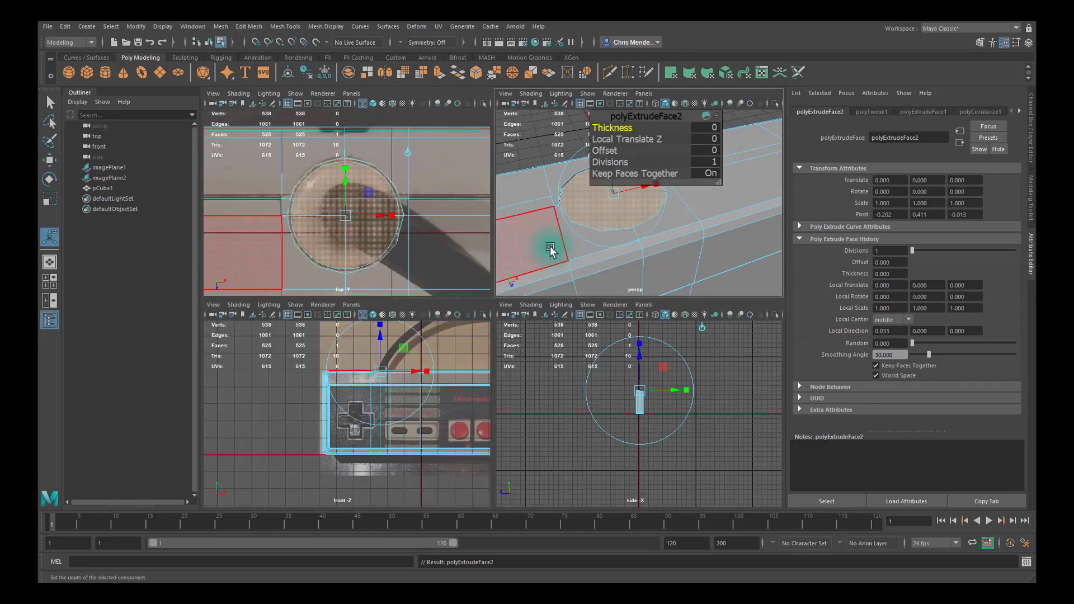
key("r")
left_click_drag(336, 220, 292, 213)
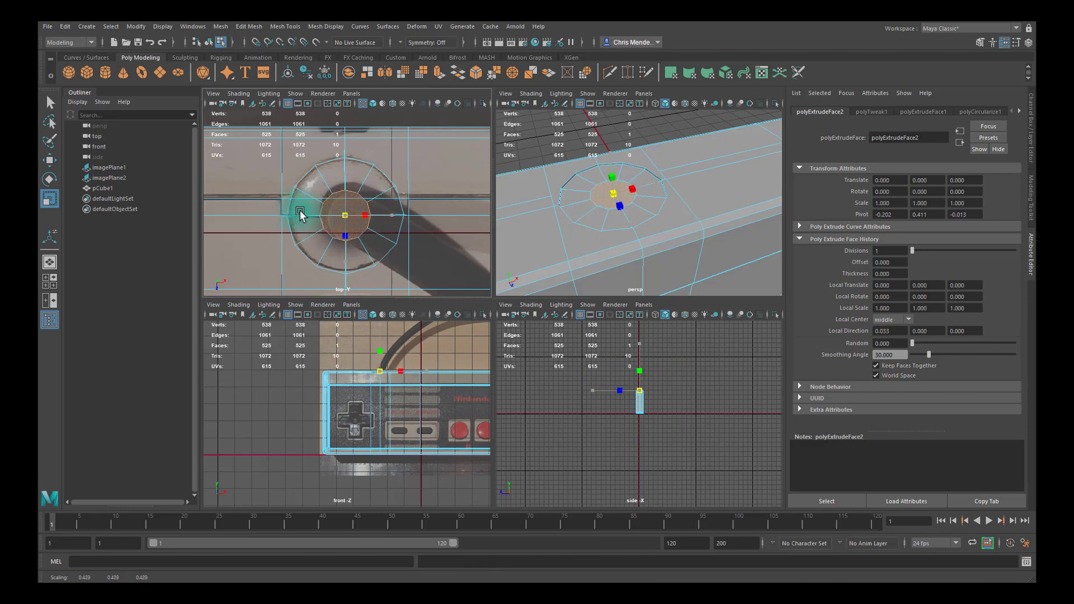
key("w")
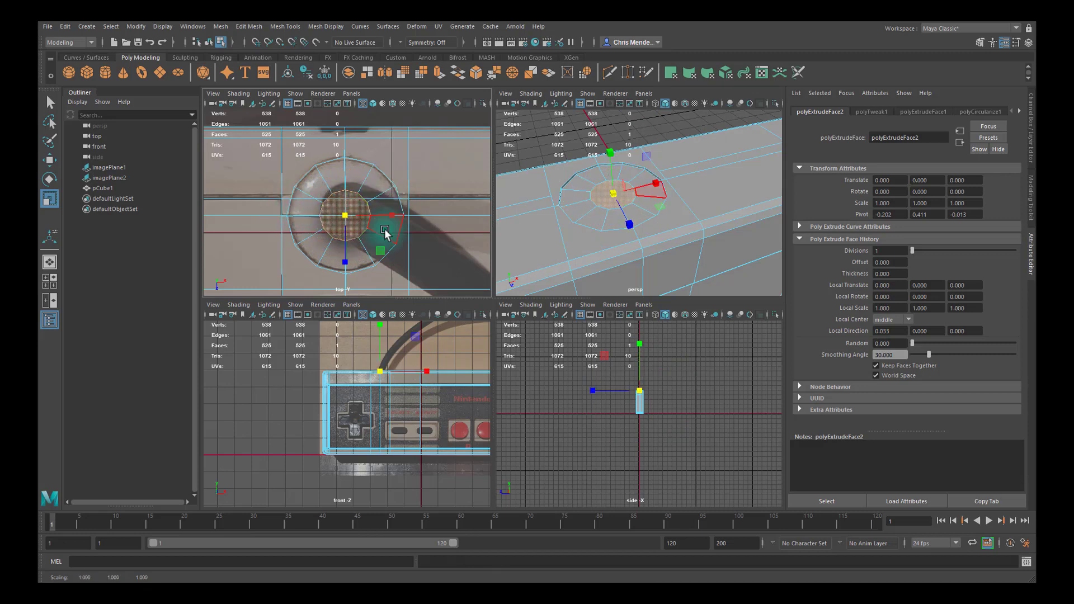
key("w")
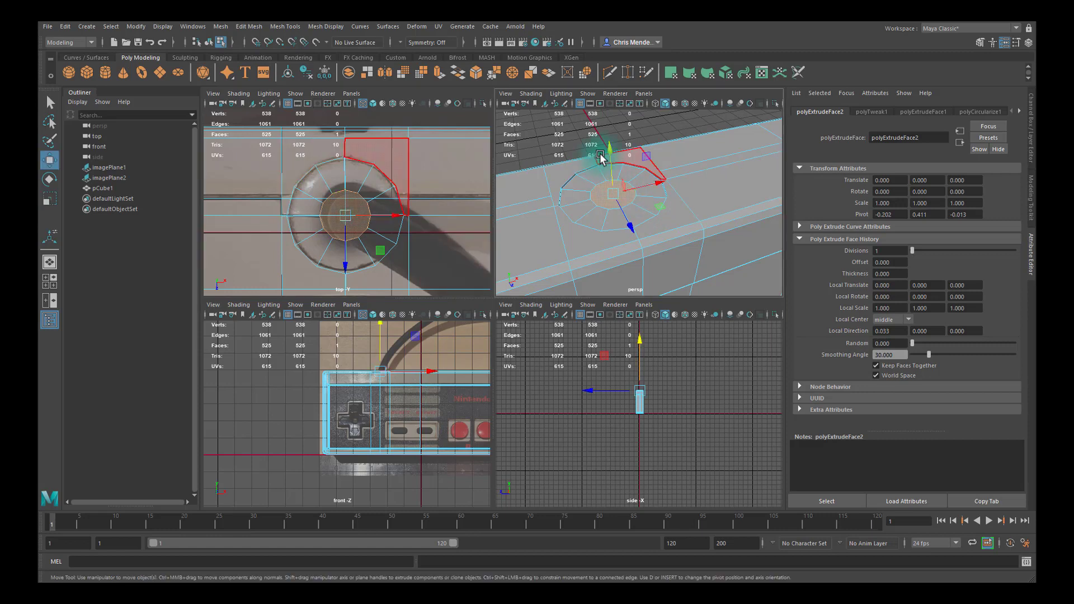
left_click_drag(609, 149, 611, 160)
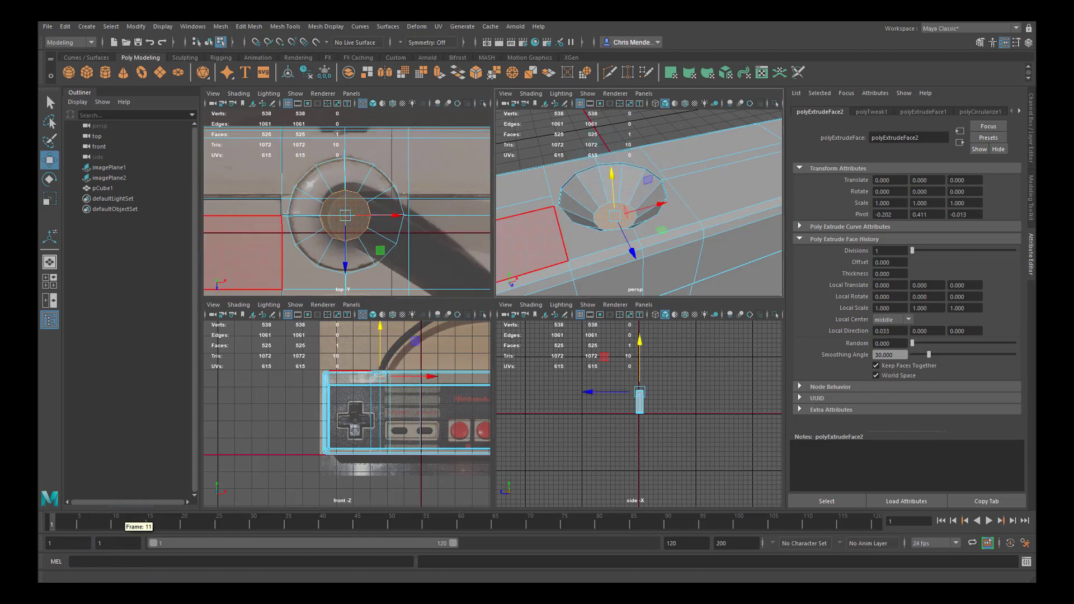
Check the cable socket in the Detail1.jpg reference photo and cut two edge loops around the funnel's sloped wall with Multi-Cut.
key("alt+Tab")
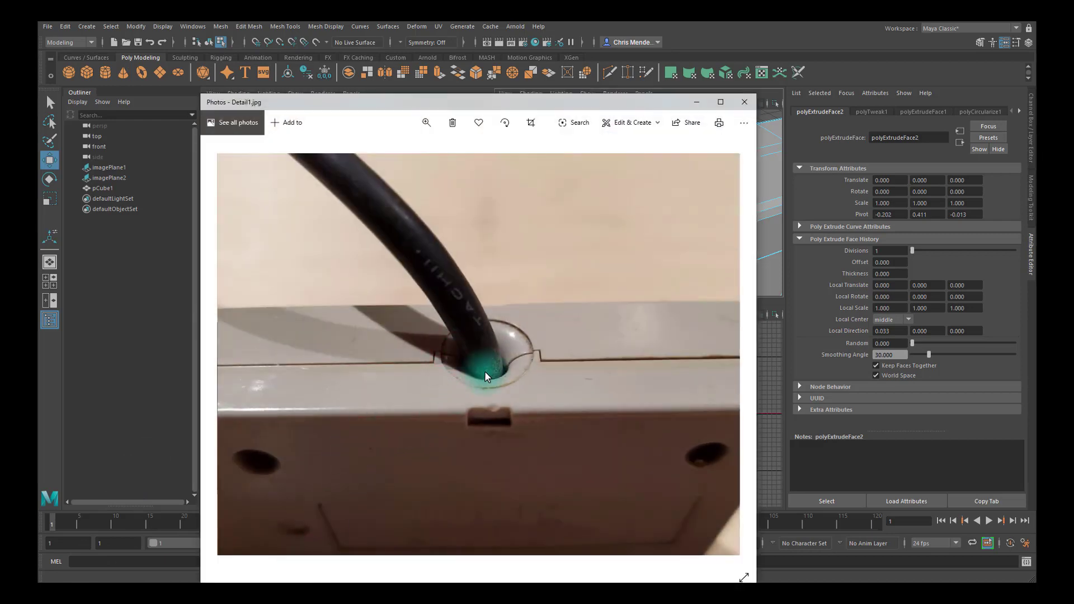
left_click(694, 103)
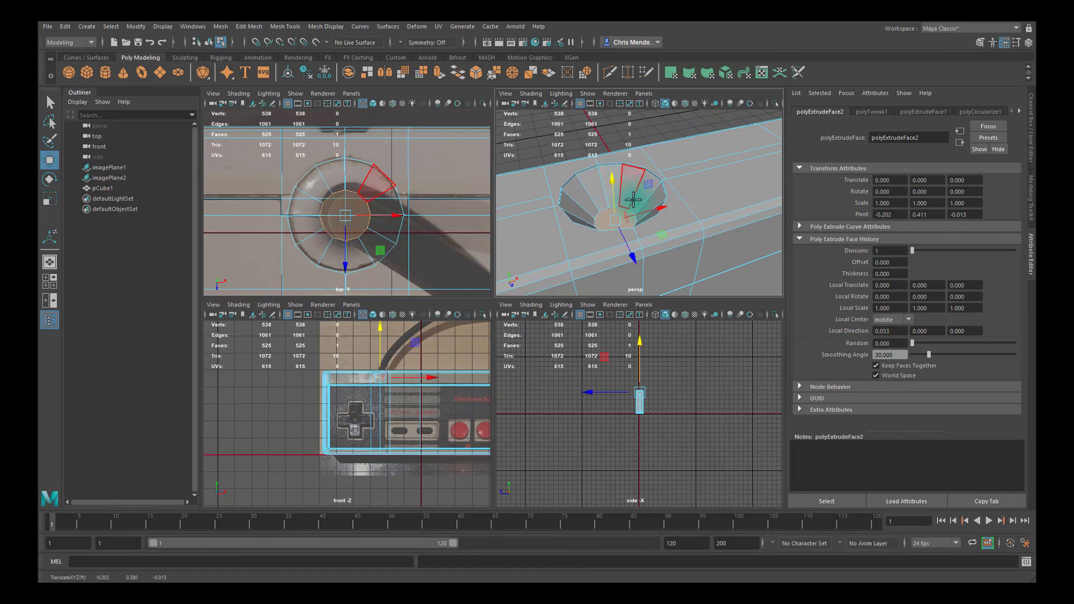
key("ctrl+shift+x")
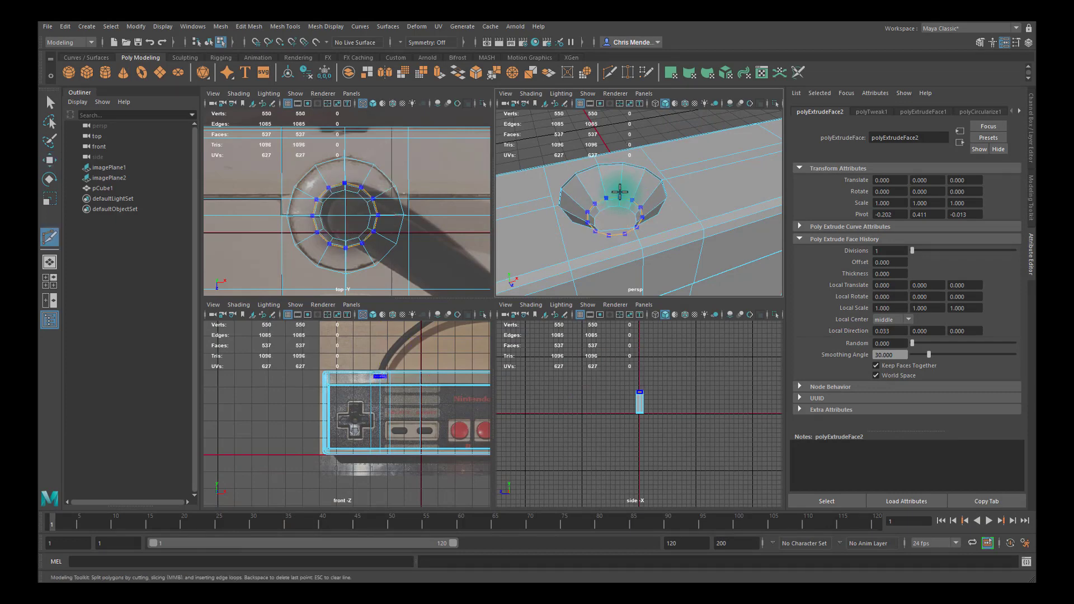
left_click(612, 180, "ctrl")
key("q")
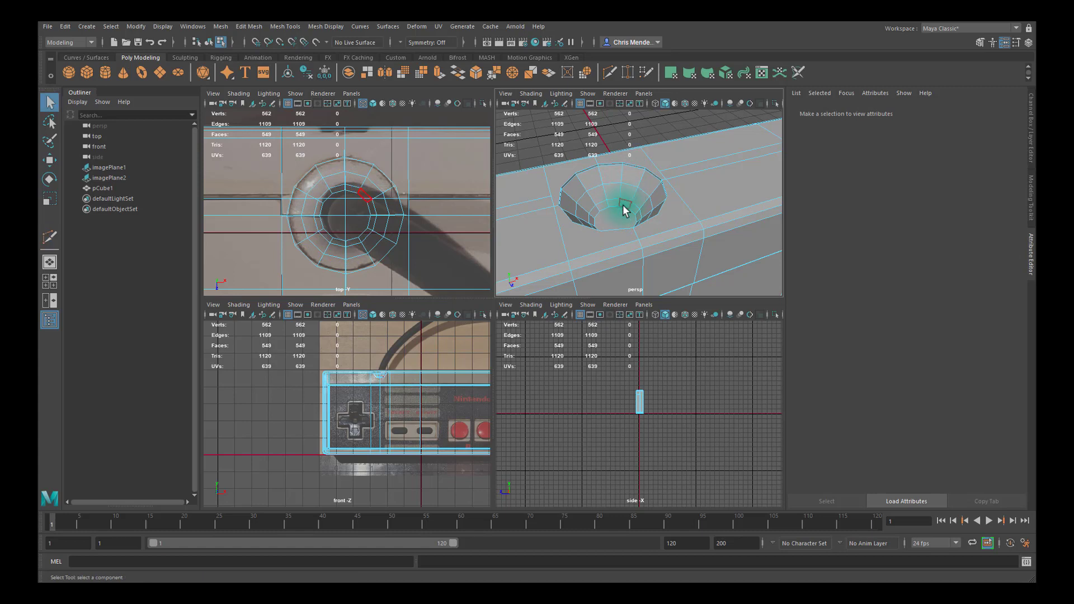
Scale the lower edge loop of the socket funnel inward uniformly to about 0.88.
left_click(615, 196)
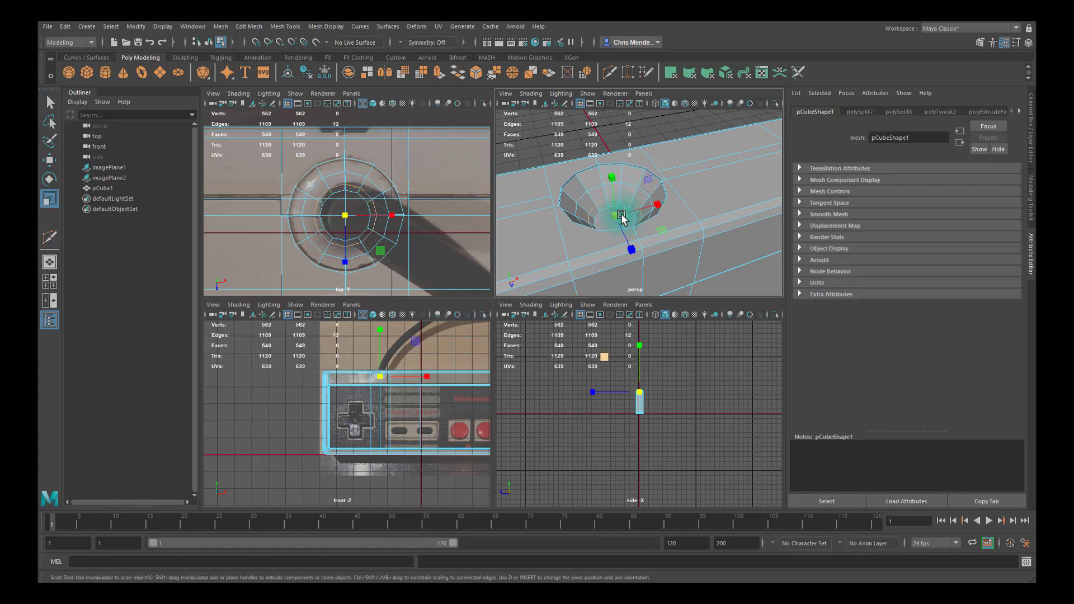
left_click_drag(623, 218, 616, 216)
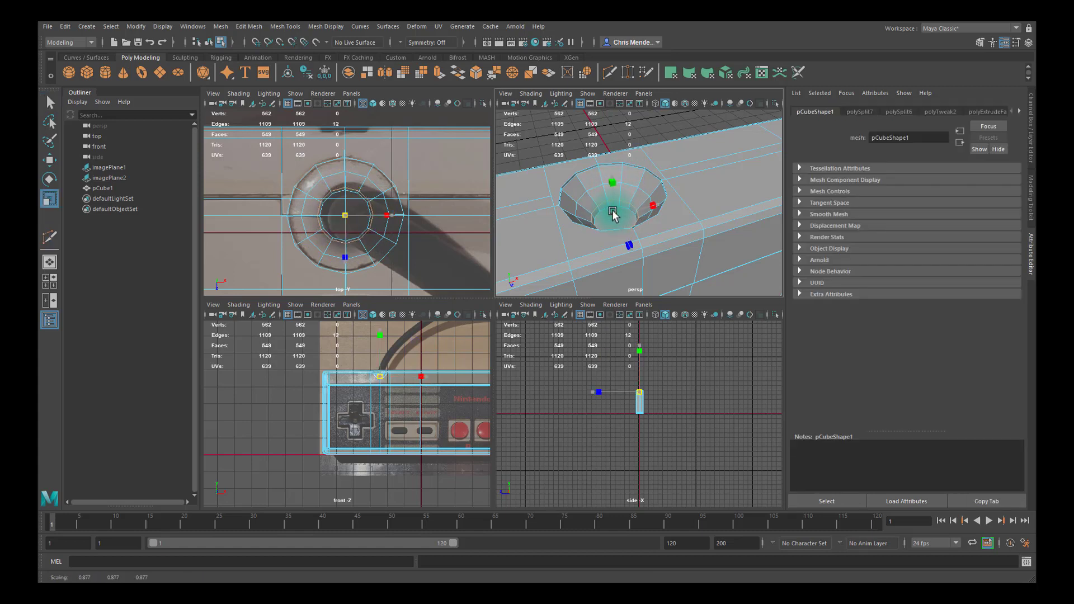
scroll(605, 205, "up", 10)
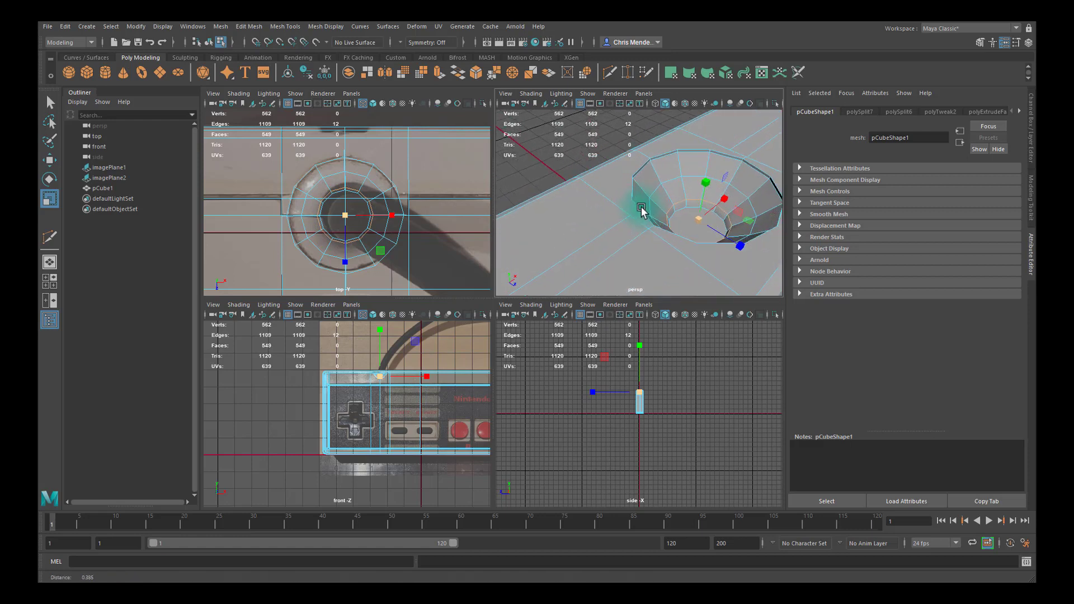
scroll(638, 204, "down", 6)
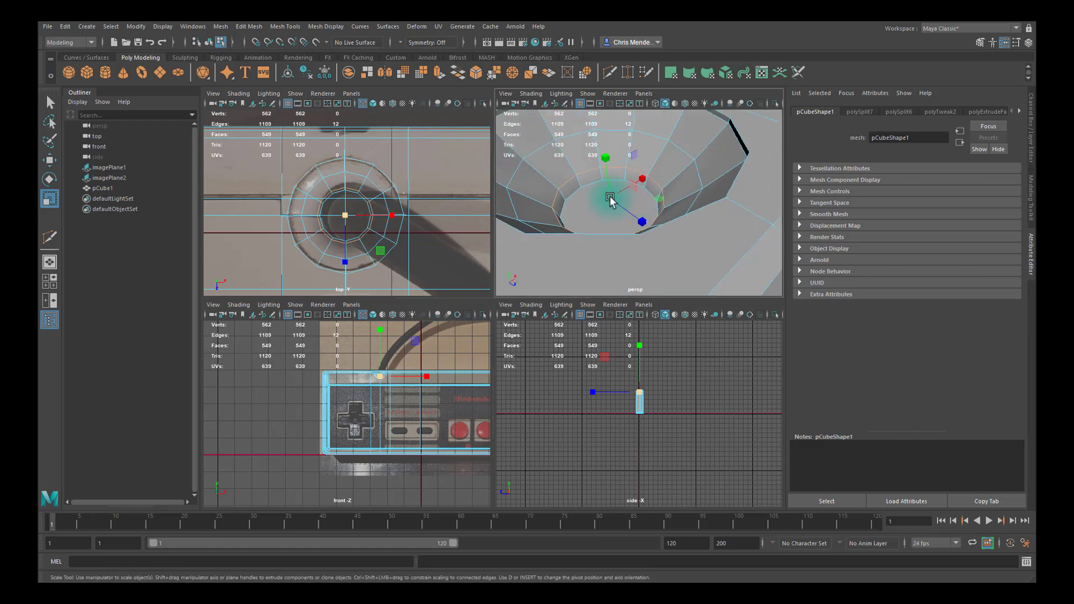
left_click_drag(612, 203, 645, 182)
Scale the upper edge loop of the socket funnel inward slightly and raise it to about Y 0.402 to round the wall.
double_click(650, 136)
scroll(638, 168, "down", 7)
scroll(633, 162, "down", 5)
middle_click_drag(633, 161, 635, 170, "alt")
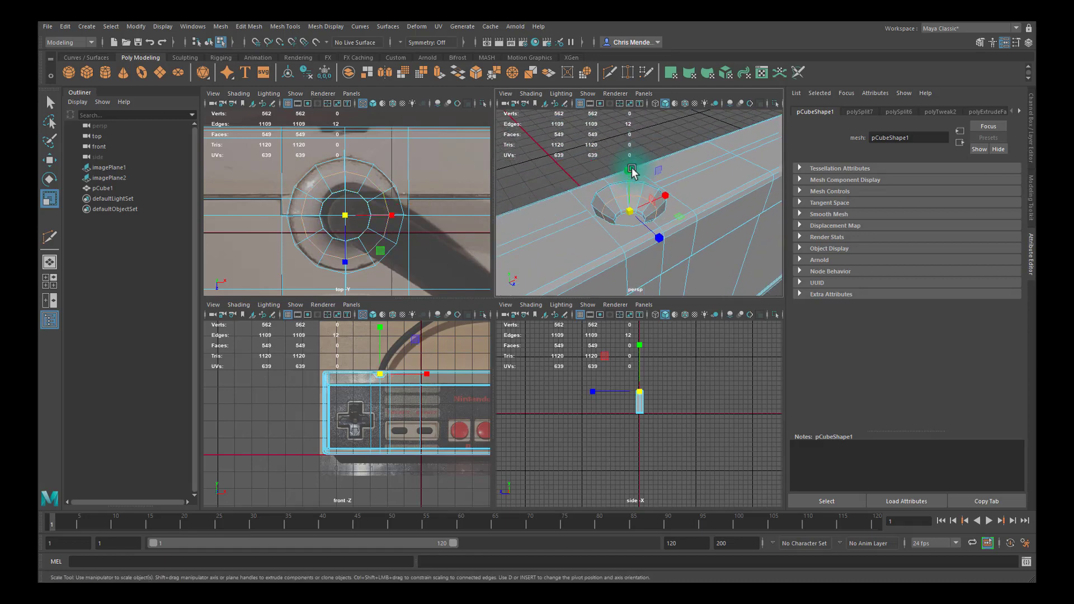
scroll(643, 193, "up", 12)
scroll(643, 204, "down", 5)
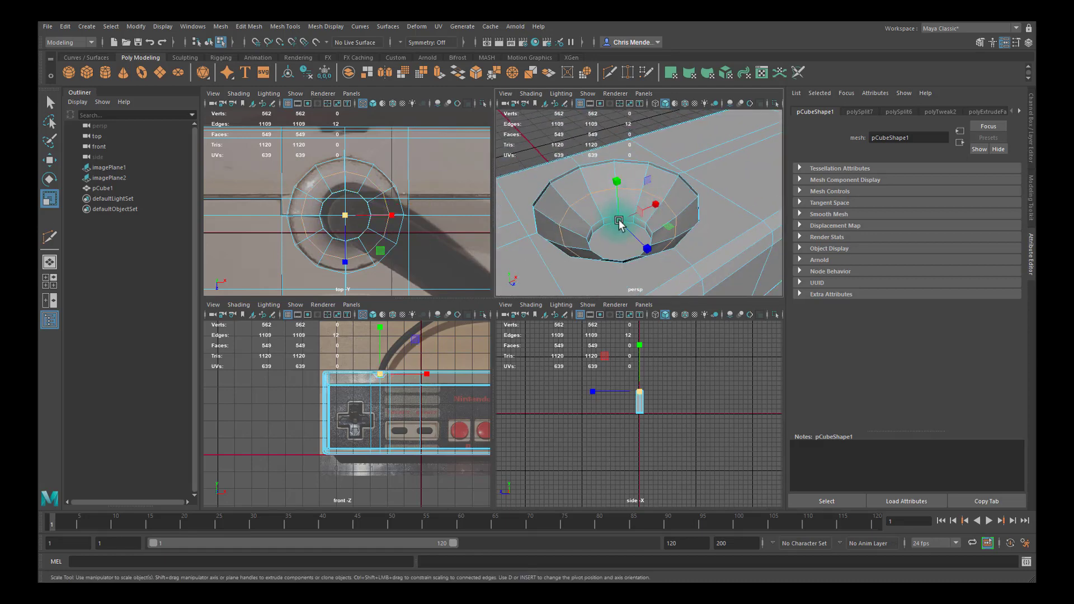
left_click_drag(619, 221, 608, 222)
key("w")
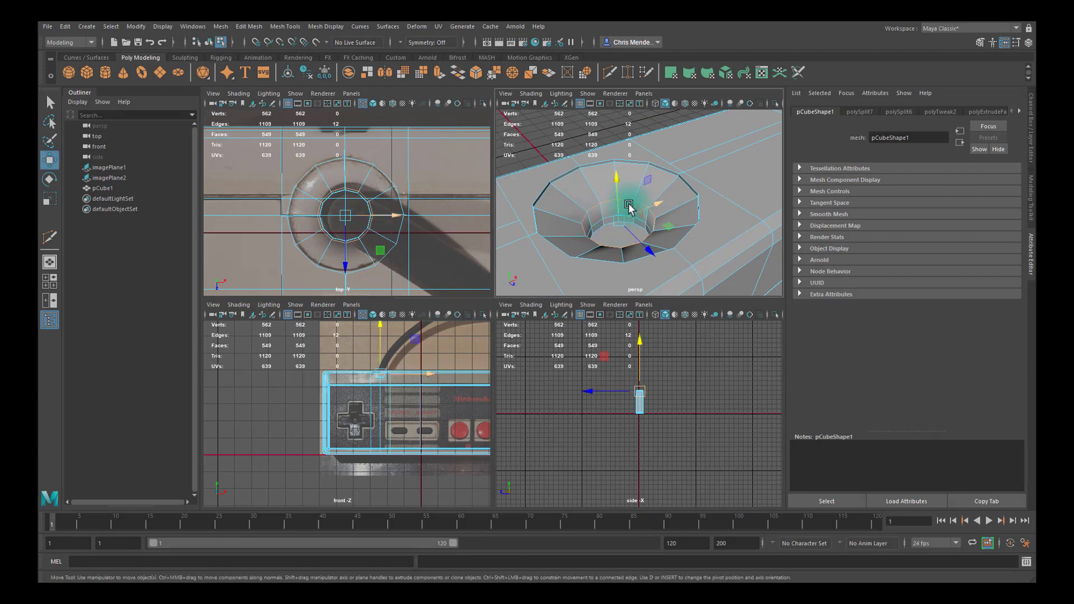
left_click_drag(616, 183, 616, 169)
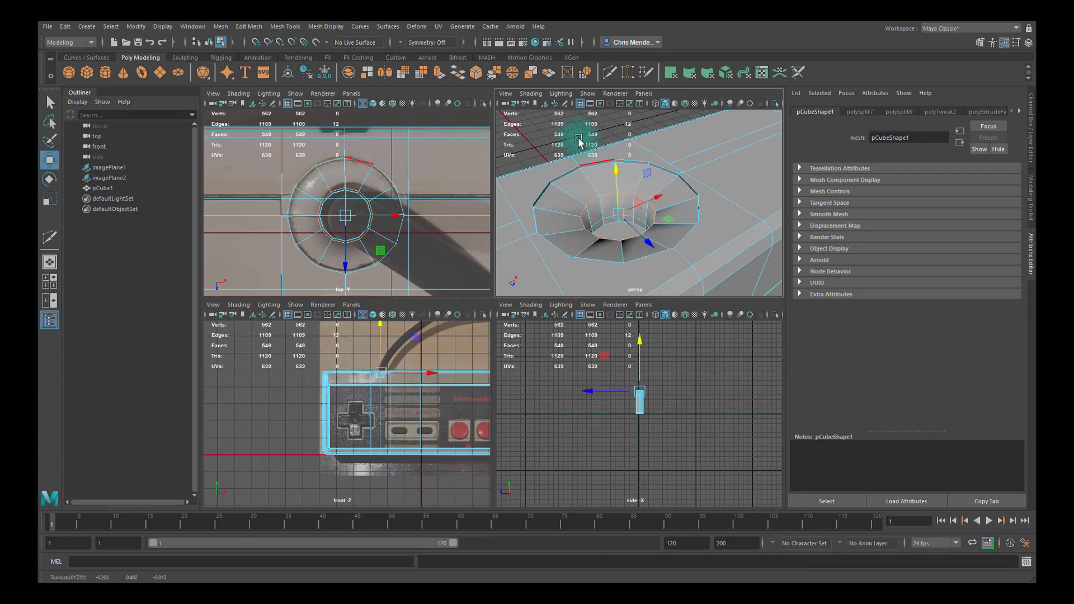
Bevel the socket funnel's upper edge loop with a fraction of 0.7 and multiple segments, and return to object selection.
left_click(476, 72)
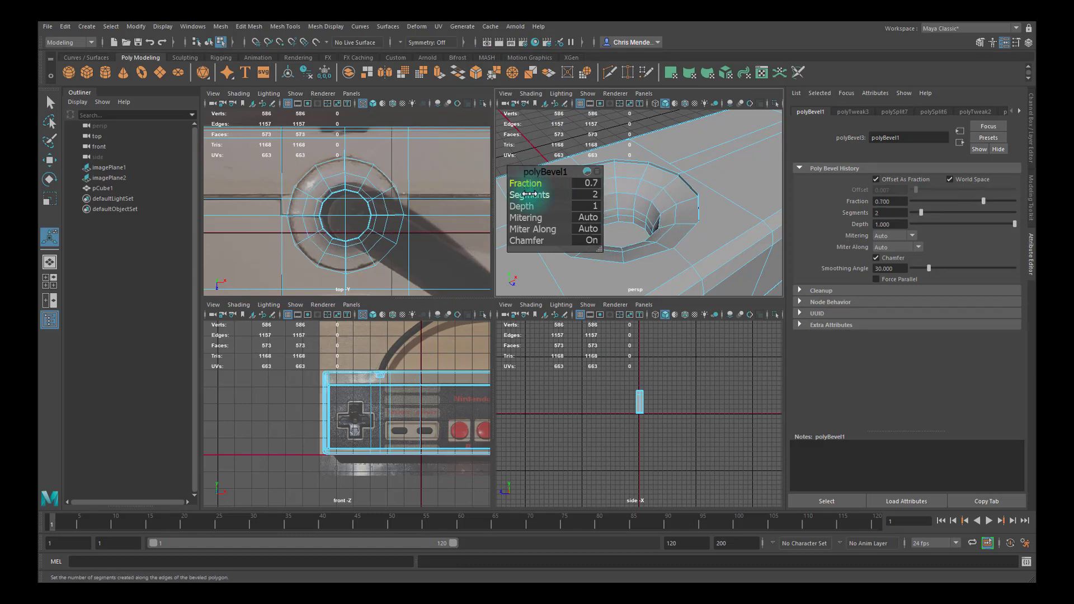
left_click_drag(545, 194, 610, 258, "alt")
key("q")
key("F8")
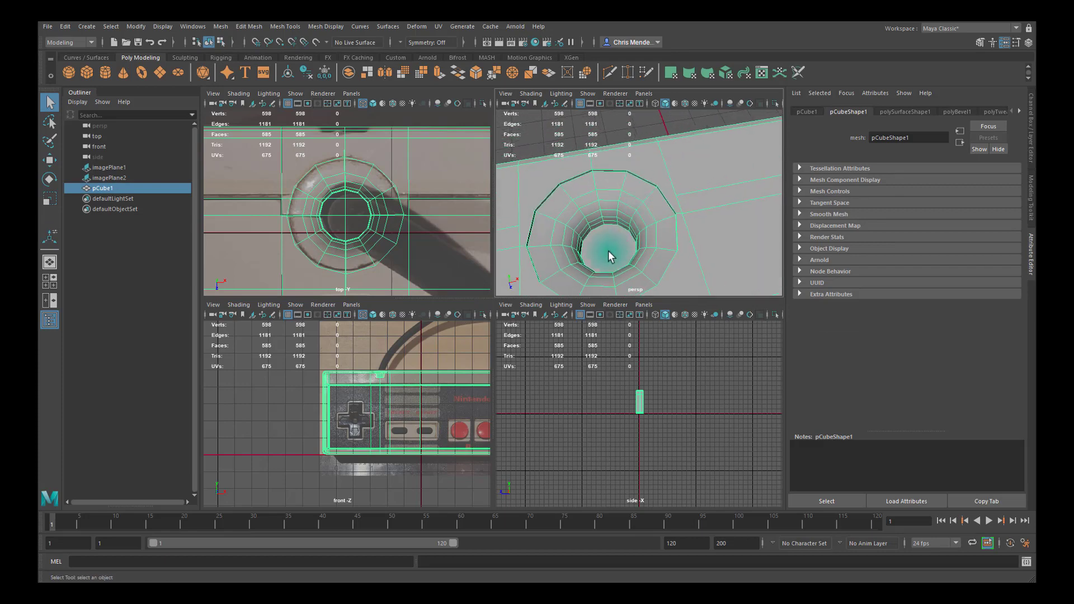
Cut two parallel horizontal edges across the socket's flat bottom face with Multi-Cut, joining opposite rim vertices.
right_click_drag(609, 235, 609, 252)
left_click(611, 246)
key("space")
key("space")
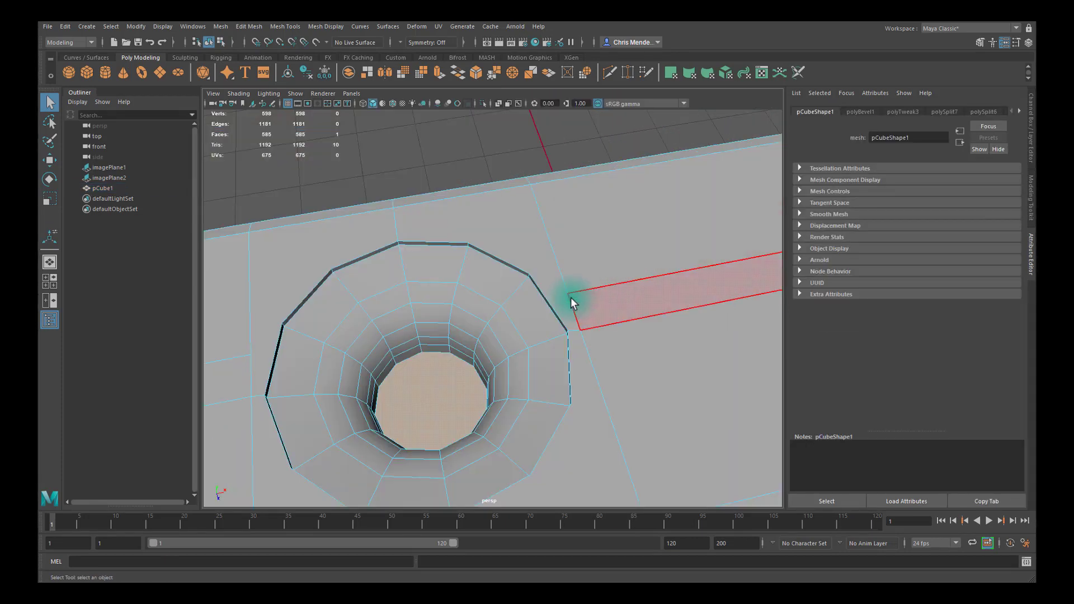
left_click_drag(571, 300, 516, 311, "alt")
key("ctrl+shift+x")
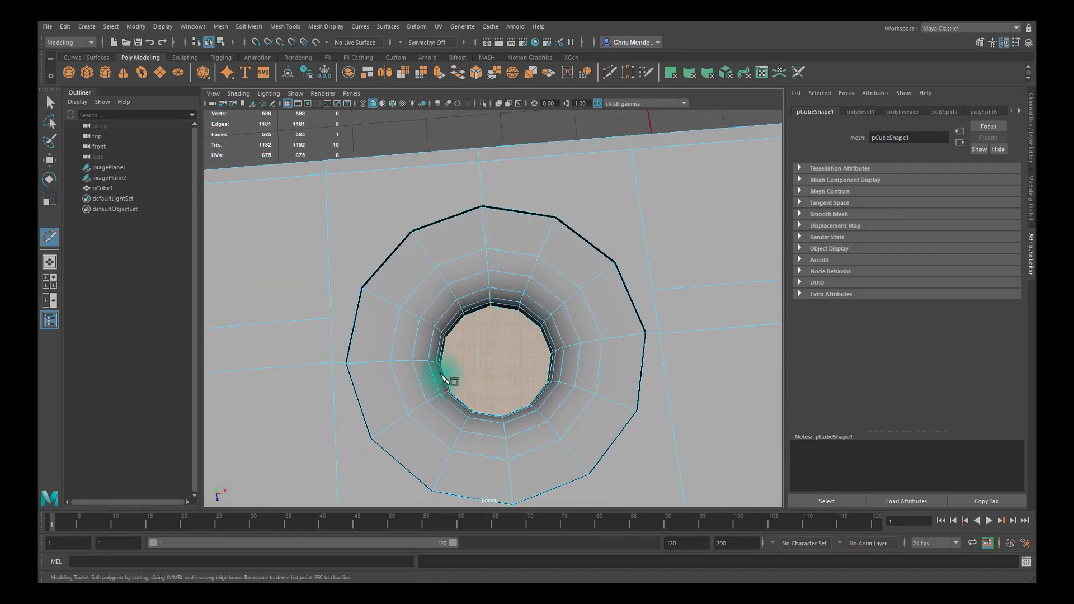
left_click_drag(465, 368, 421, 361, "alt")
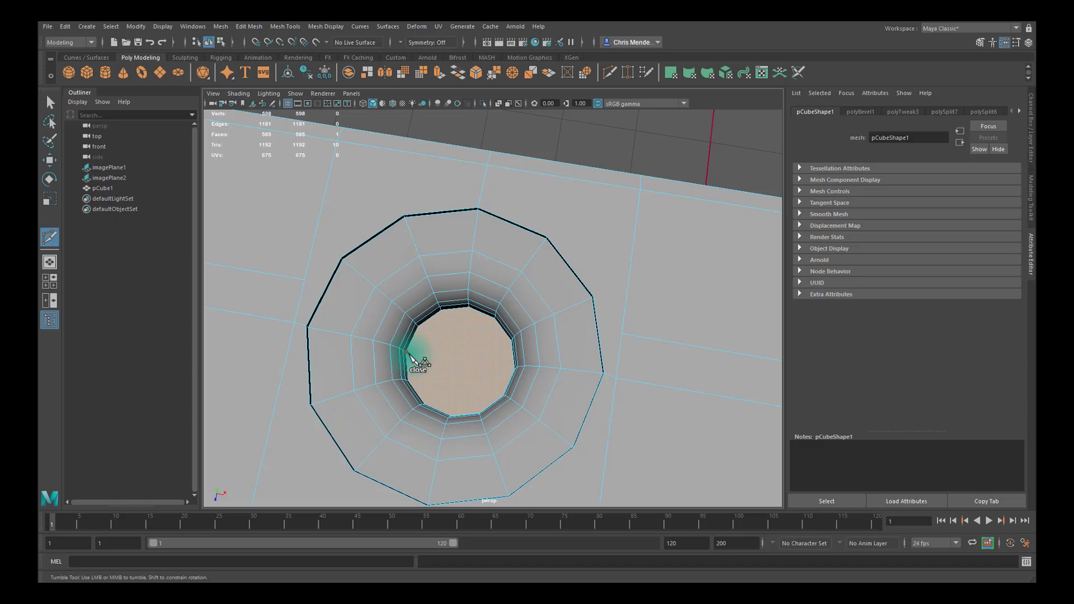
left_click_drag(504, 372, 522, 385, "alt")
left_click(562, 364)
left_click(422, 309)
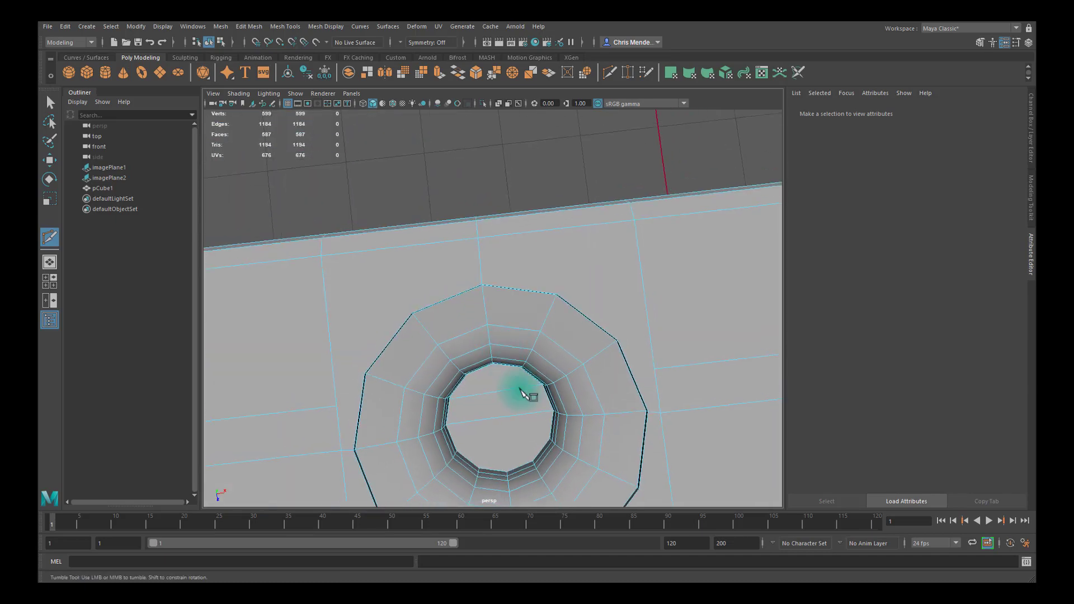
Cut a third parallel edge across the socket's bottom face, plus a perpendicular edge through its centre.
left_click(551, 439)
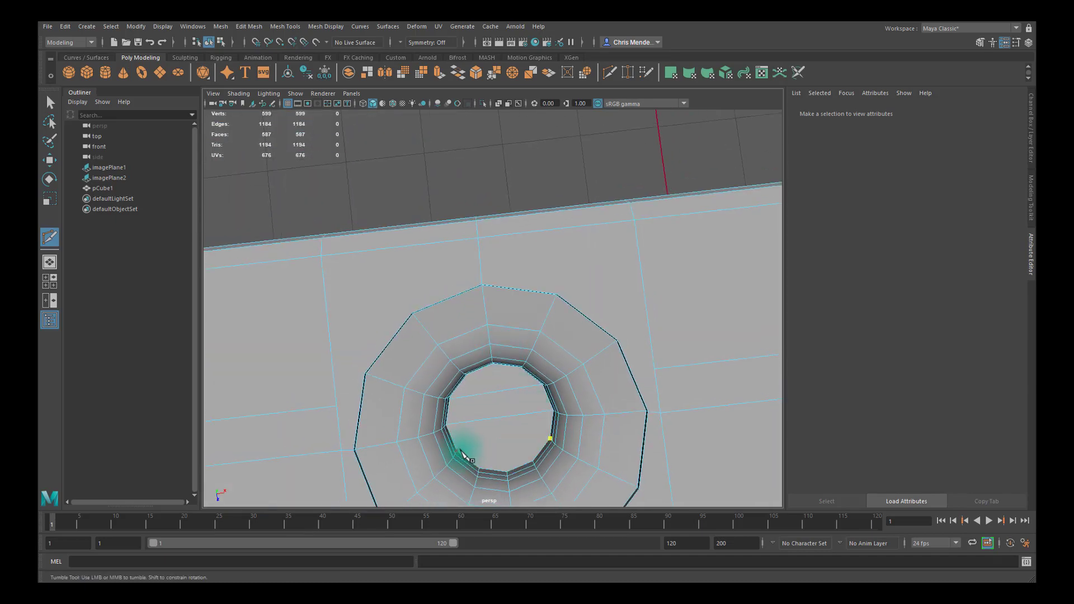
left_click(462, 456)
left_click_drag(463, 456, 495, 321, "alt")
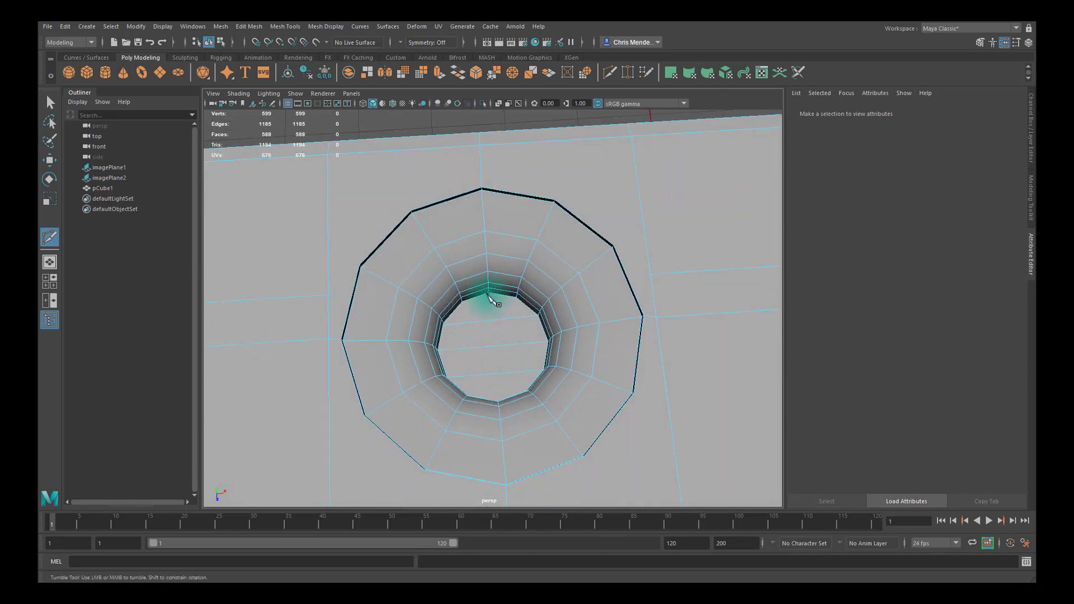
left_click(488, 294)
left_click_drag(508, 371, 503, 431, "alt")
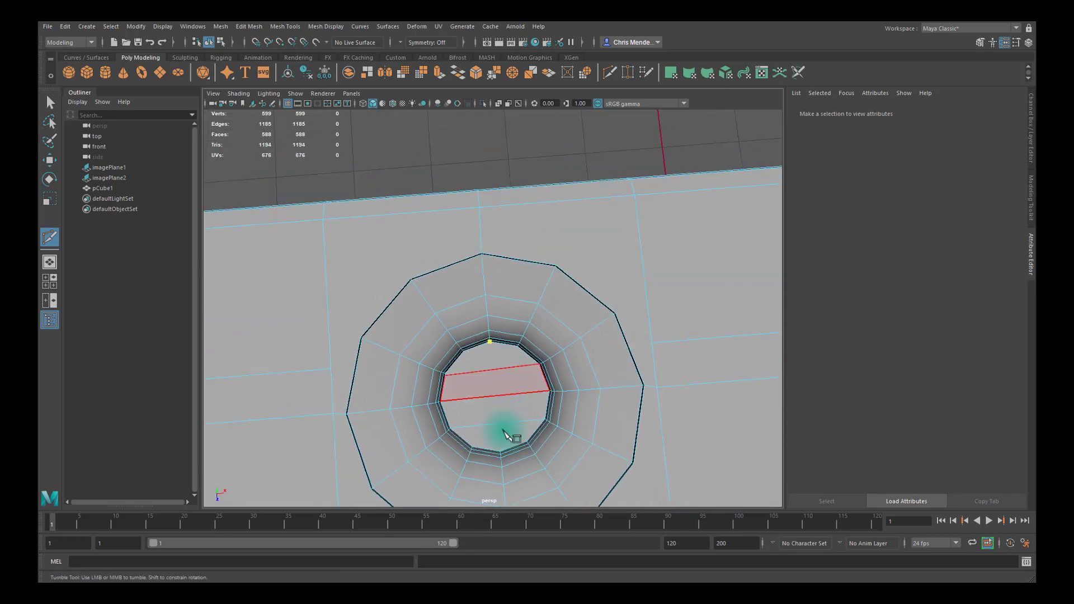
left_click(502, 451)
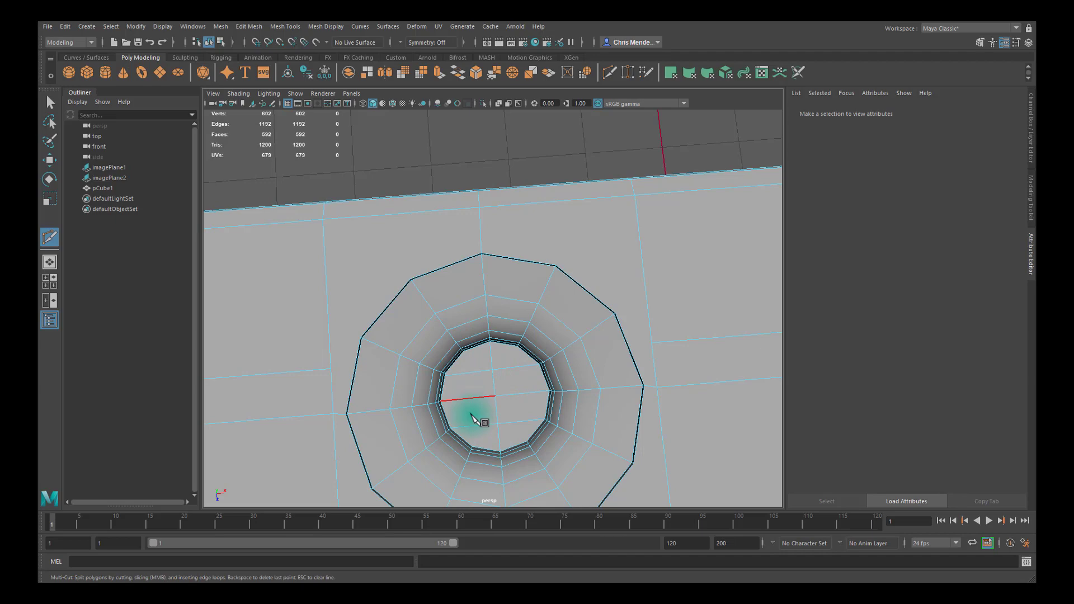
left_click_drag(510, 390, 506, 377, "alt")
scroll(516, 363, "down", 3)
mouse_move(517, 362)
right_mouse_down("alt")
mouse_move(481, 355)
mouse_move(530, 360)
right_mouse_up("alt")
key("q")
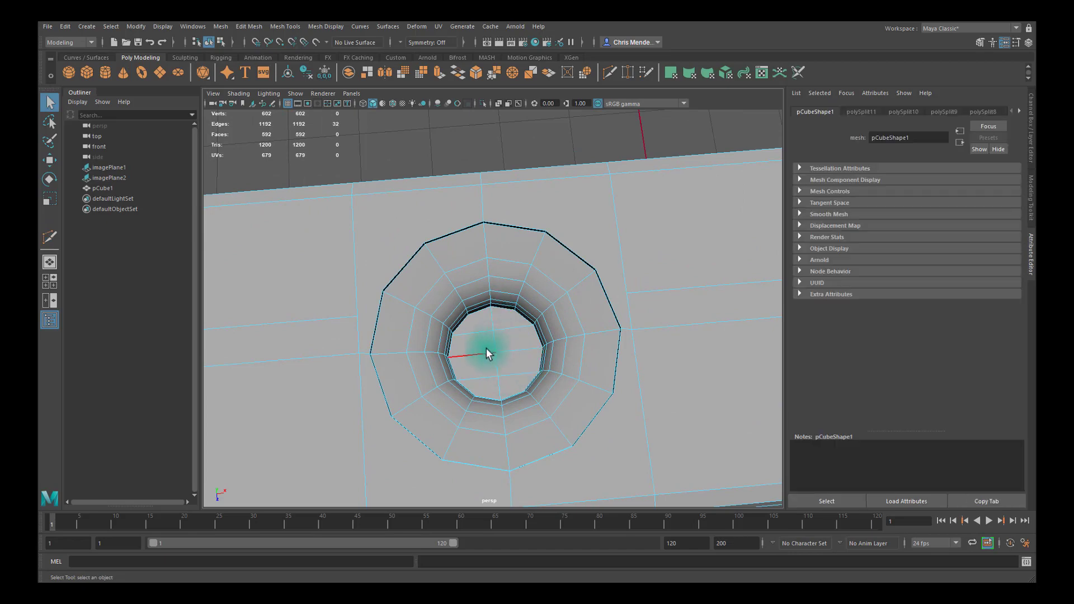
Select the lengthwise edge loop running through the socket's centre and begin deselecting its edges on the socket floor and wall.
double_click(479, 348)
right_click_drag(550, 354, 521, 342, "alt")
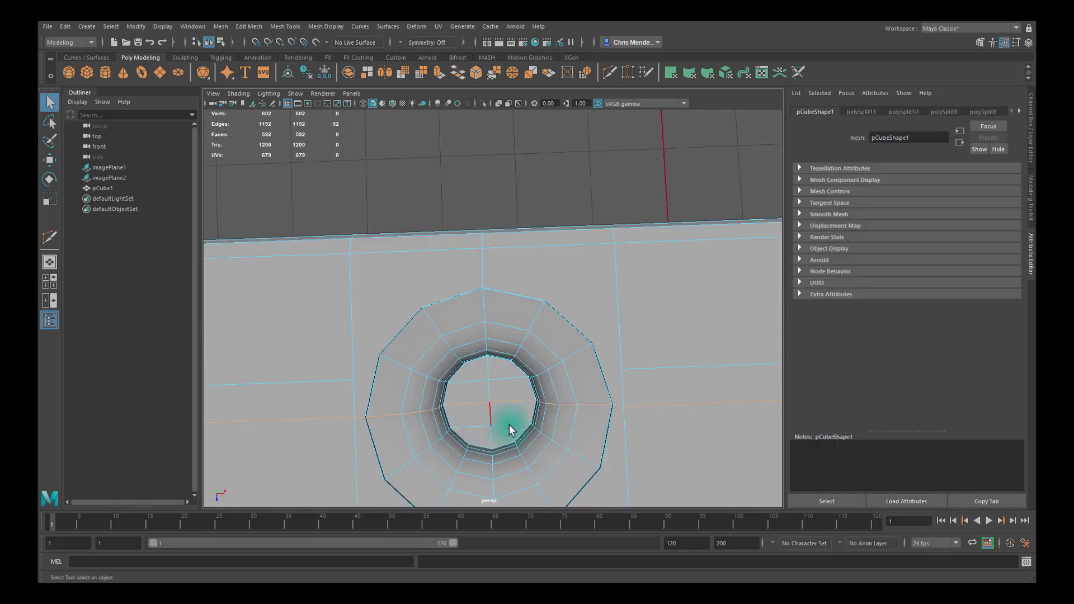
middle_click_drag(555, 433, 525, 410, "alt")
right_click_drag(613, 384, 565, 363, "alt")
left_click(551, 327)
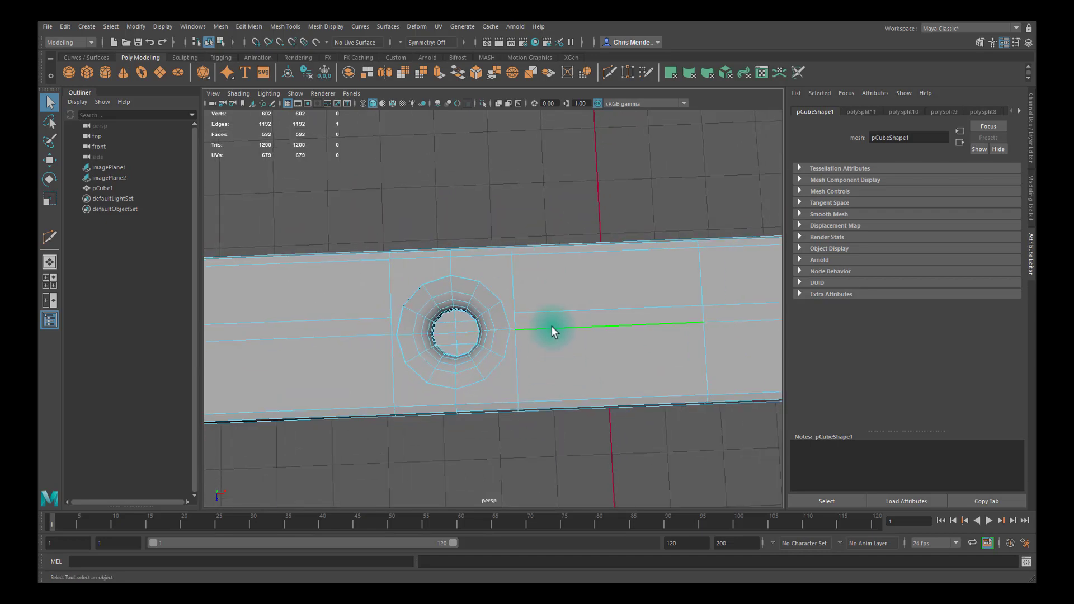
double_click(552, 327)
scroll(451, 338, "up", 3)
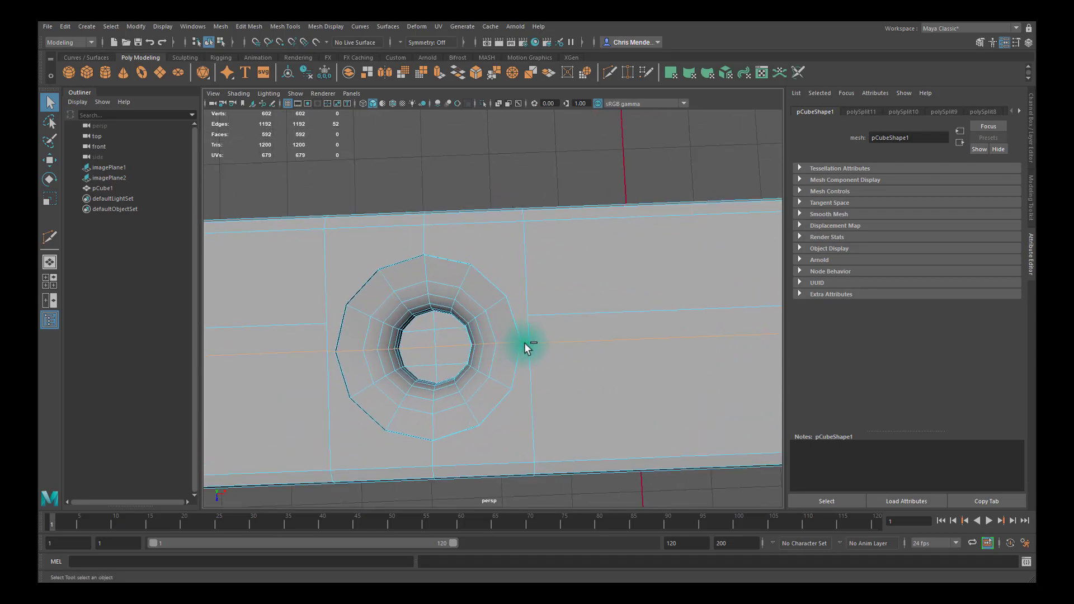
left_click(460, 344, "shift")
left_click(413, 346, "shift")
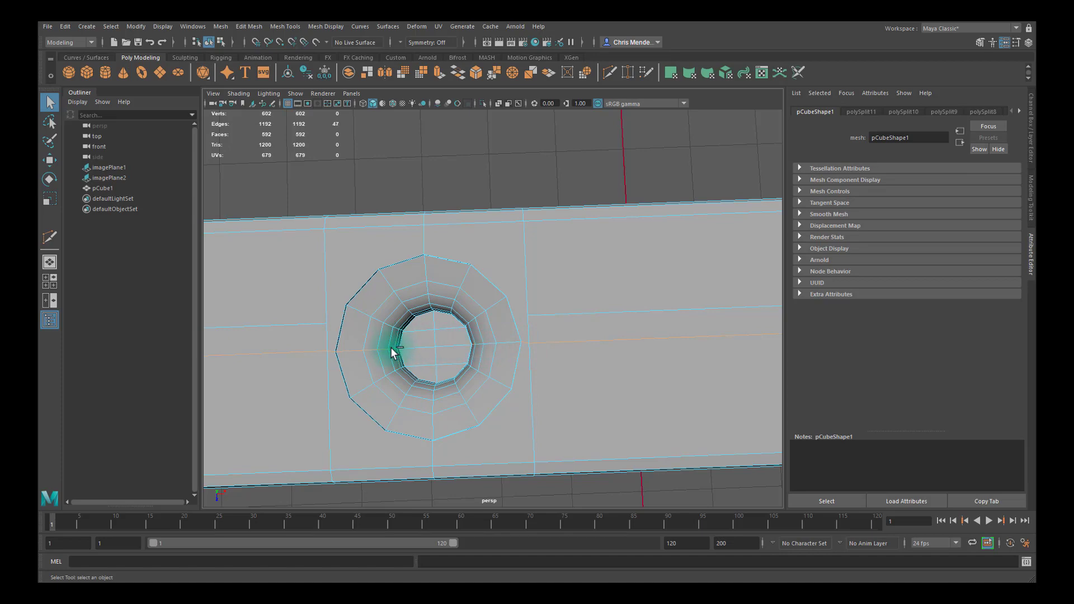
left_click(391, 348, "ctrl")
left_click(382, 348, "ctrl")
left_click(369, 349, "ctrl")
left_click(352, 350, "ctrl")
Deselect the loop's remaining edges inside the socket, keeping only those on the flat surface outside its rim.
left_click_drag(413, 361, 385, 289, "alt")
scroll(392, 288, "up", 4)
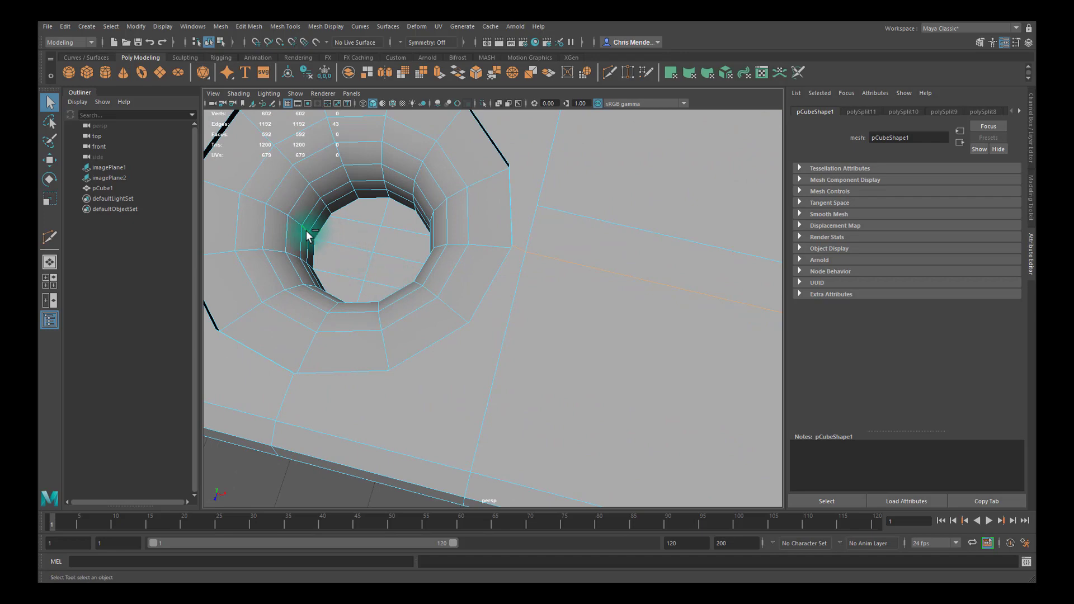
left_click(312, 234, "ctrl")
left_click_drag(371, 263, 462, 245, "alt")
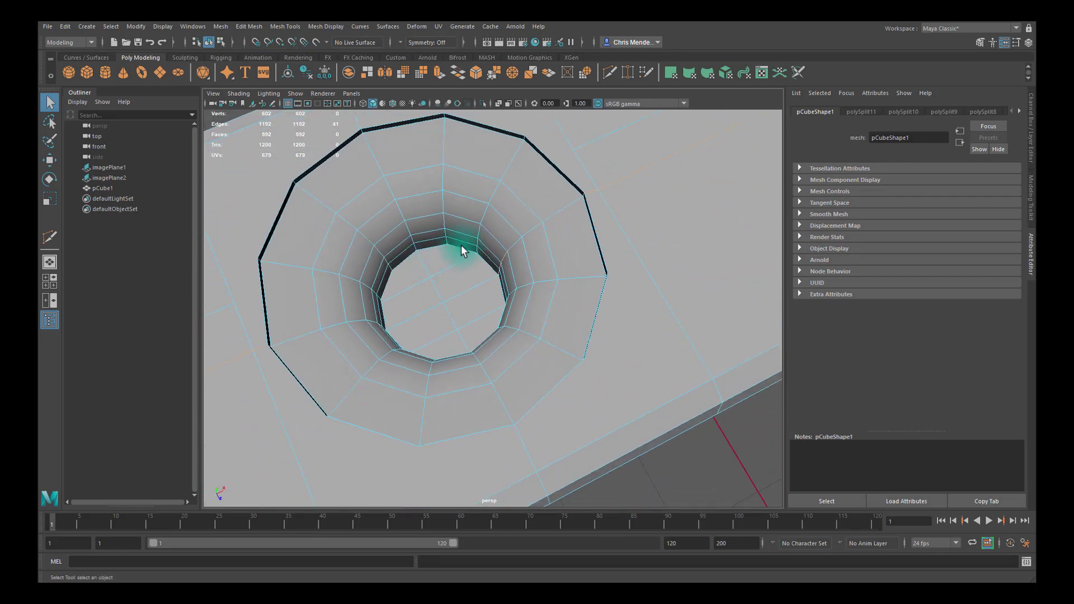
left_click(582, 194, "ctrl")
left_click_drag(365, 258, 344, 245, "alt")
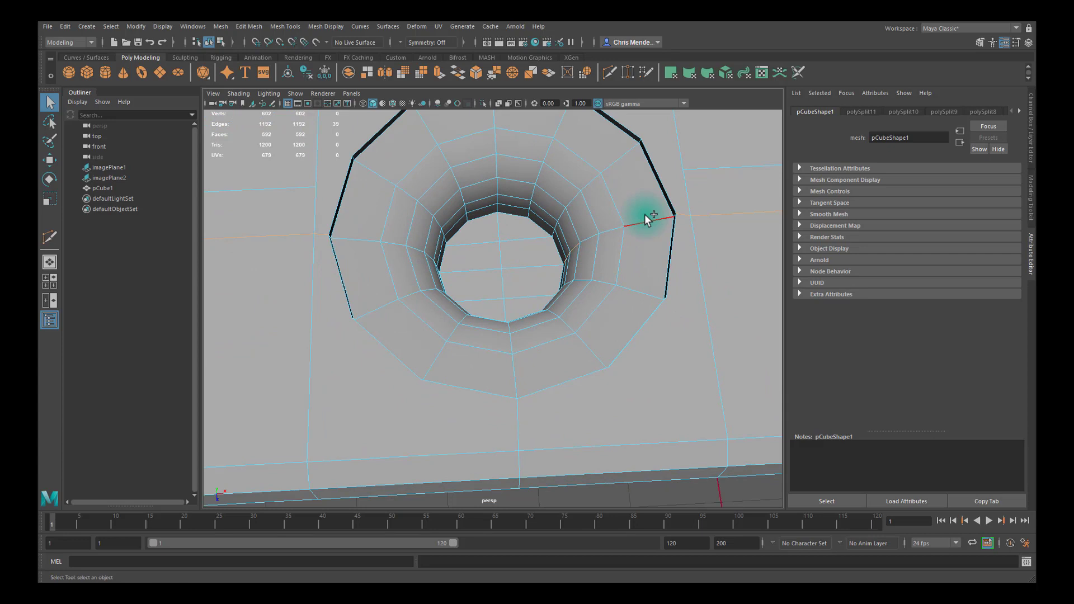
left_click(330, 237, "ctrl")
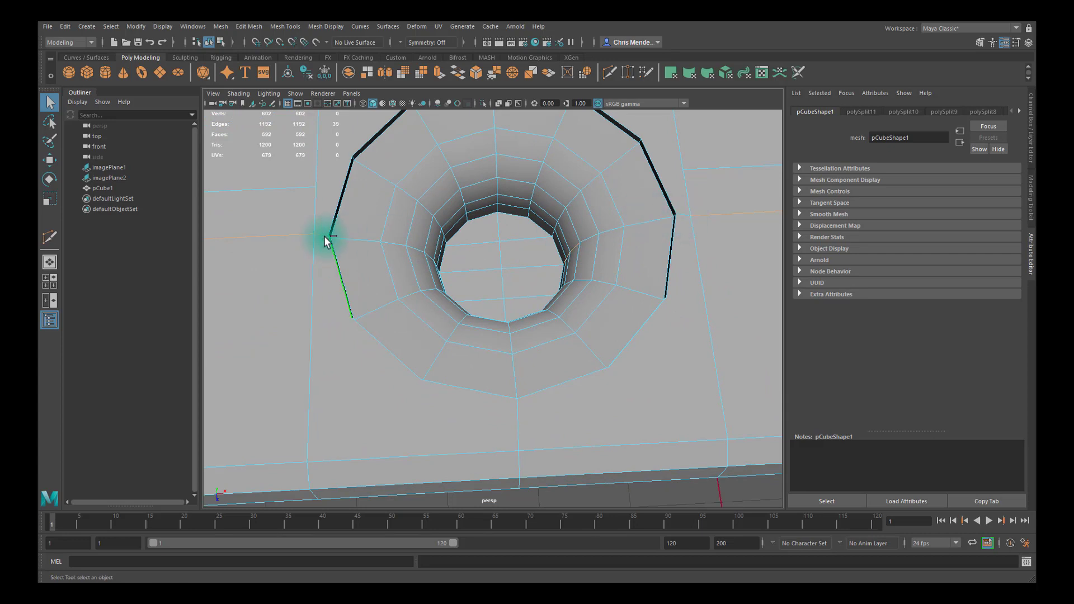
left_click(331, 237, "ctrl")
left_click(322, 235, "ctrl")
scroll(386, 245, "down", 4)
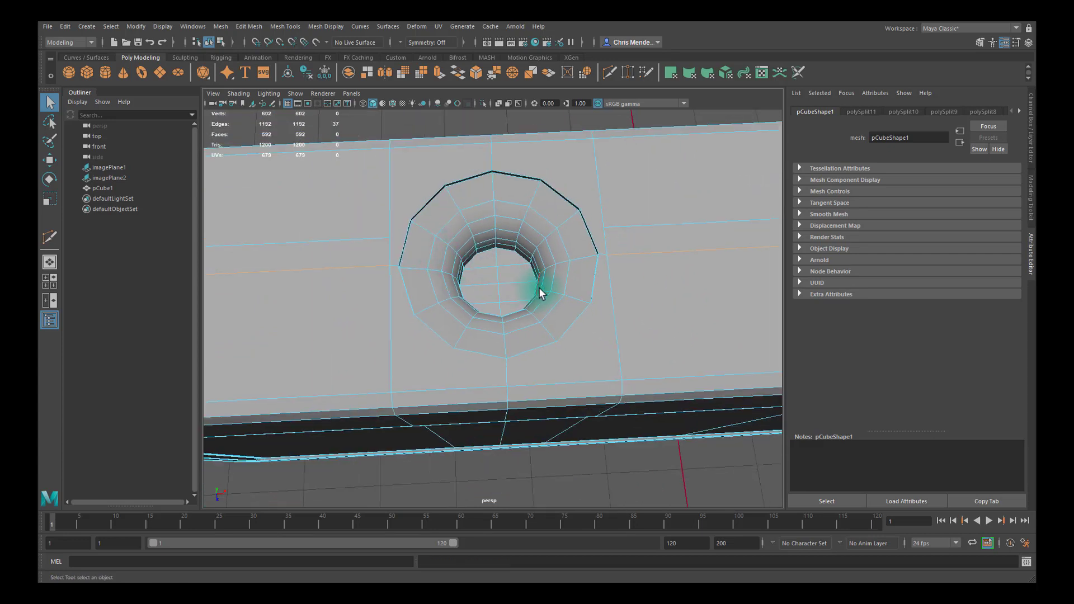
Move the selected edges along Z with vertex snapping to line up with the socket rim, including the single edge beside it.
key("w")
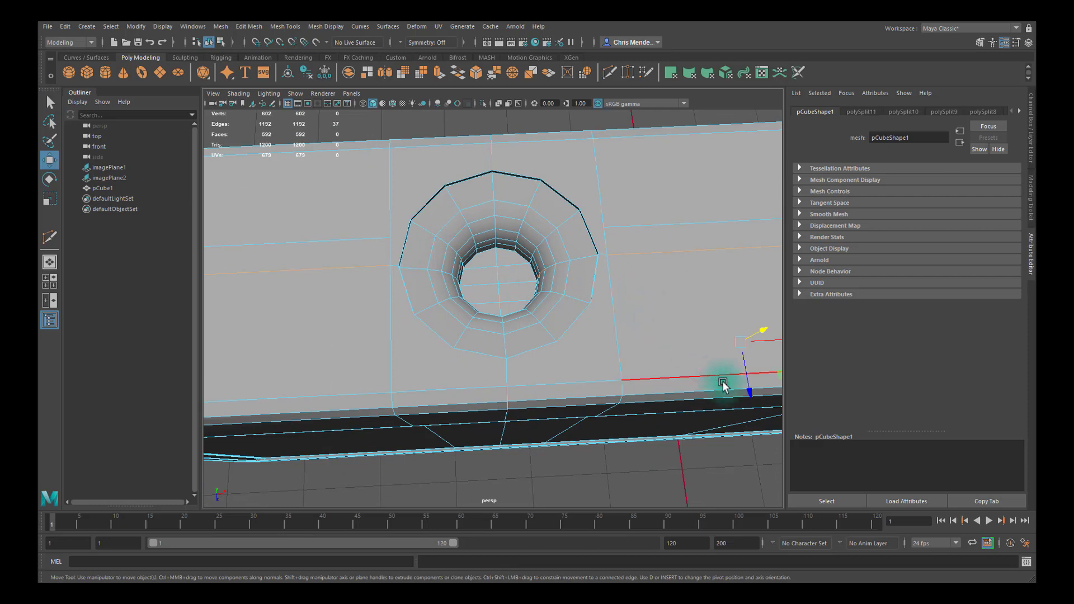
left_click_drag(746, 389, 746, 389)
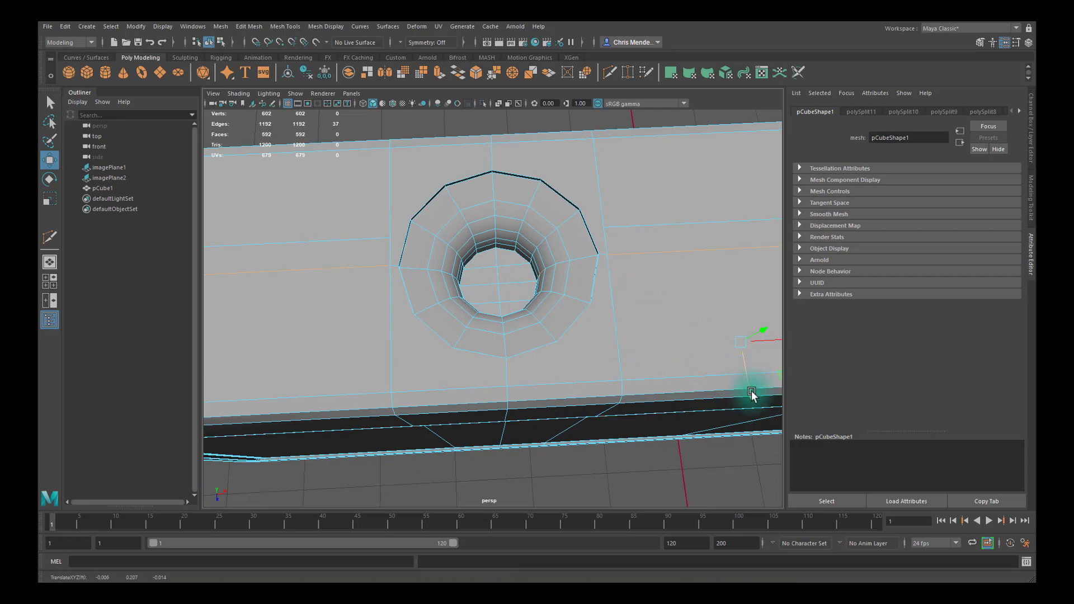
key("v")
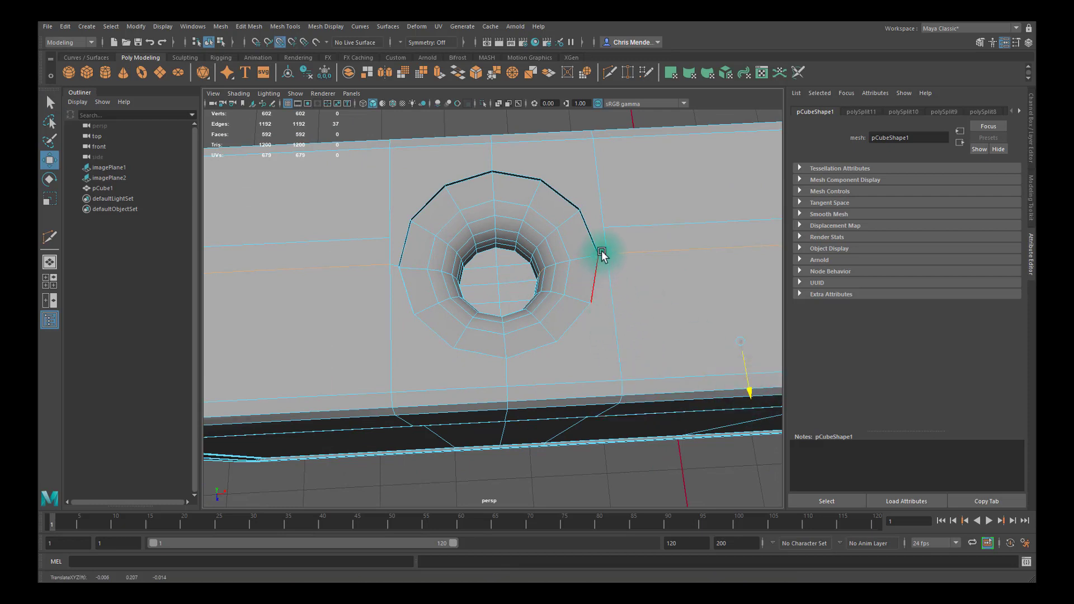
left_click_drag(597, 263, 441, 324, "alt")
left_click(439, 323)
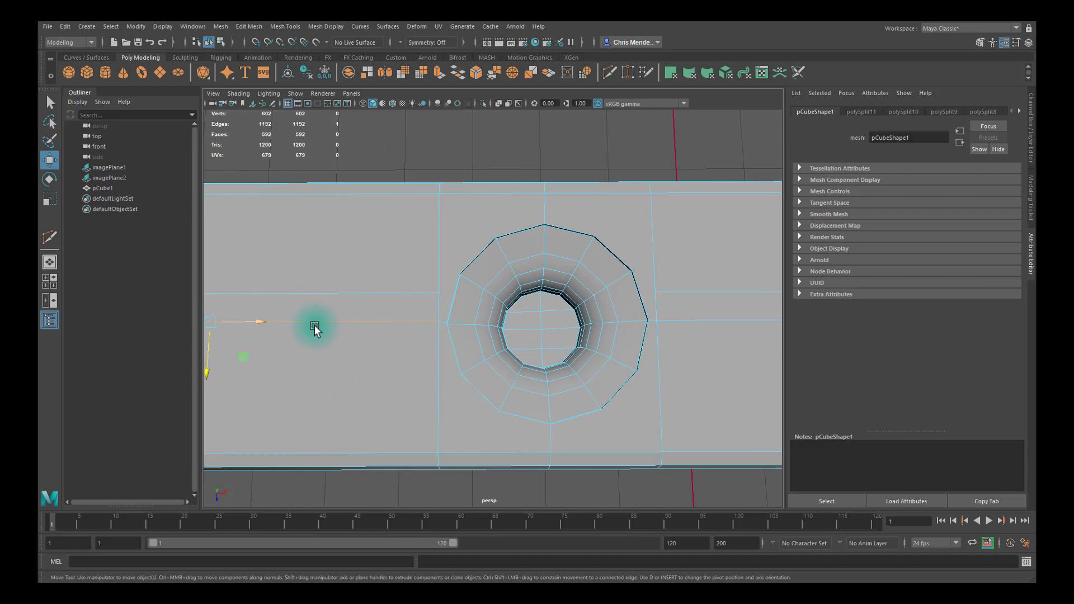
left_click(424, 346)
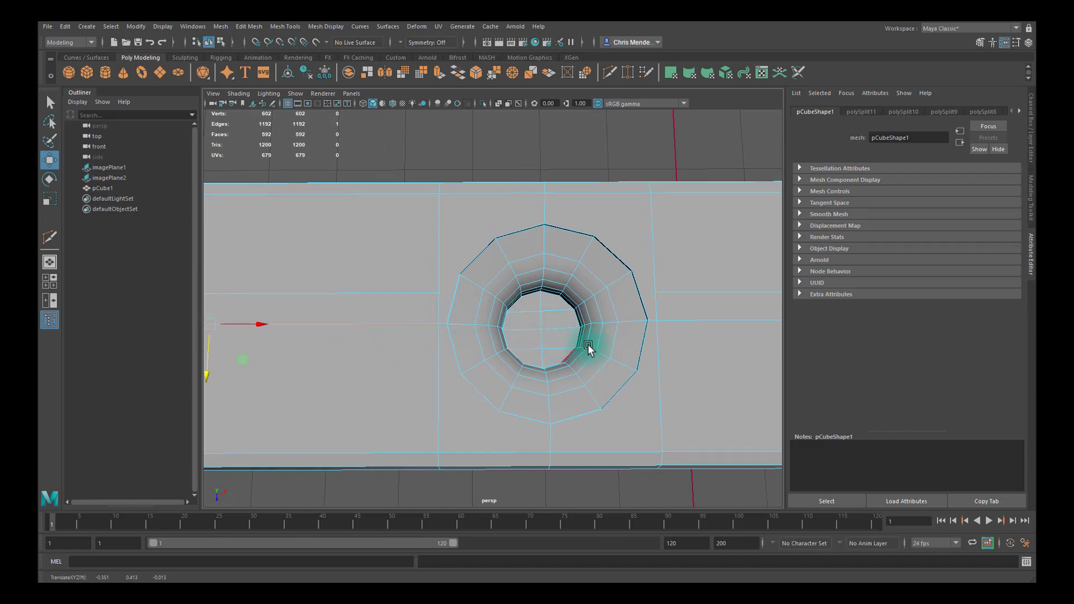
Select the stepped seam's edges on both sides and across the socket, and bevel them with a fraction of 0.5 and one segment.
middle_click_drag(585, 347, 575, 348, "alt")
right_click_drag(575, 348, 509, 355, "alt")
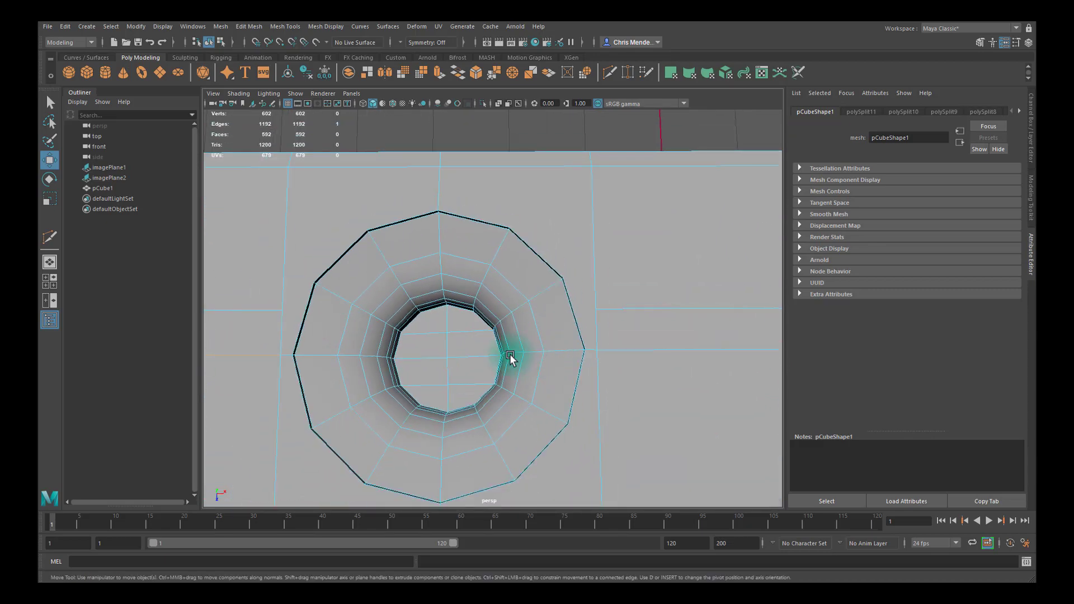
double_click(621, 311)
left_click_drag(666, 313, 660, 360, "alt")
right_click_drag(515, 326, 761, 377, "alt")
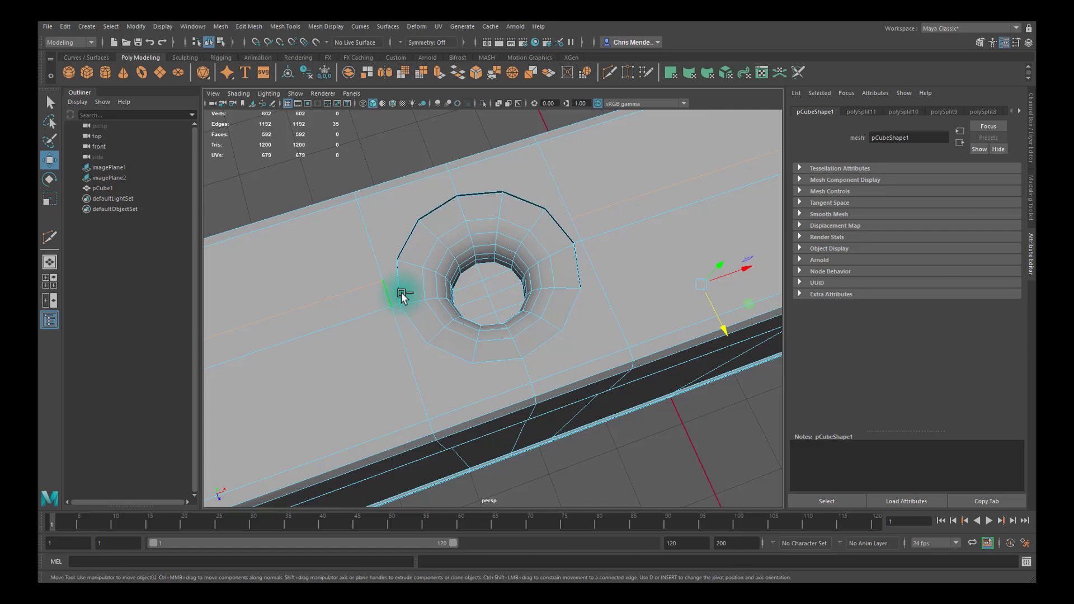
left_click(583, 244, "shift")
left_click(576, 229, "shift")
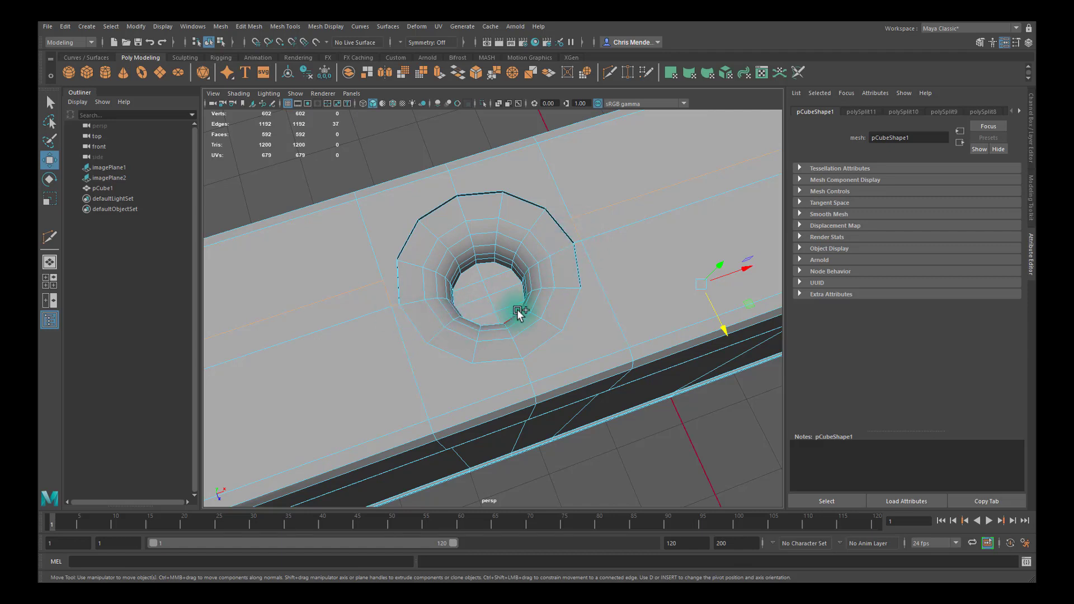
left_click(578, 255, "shift")
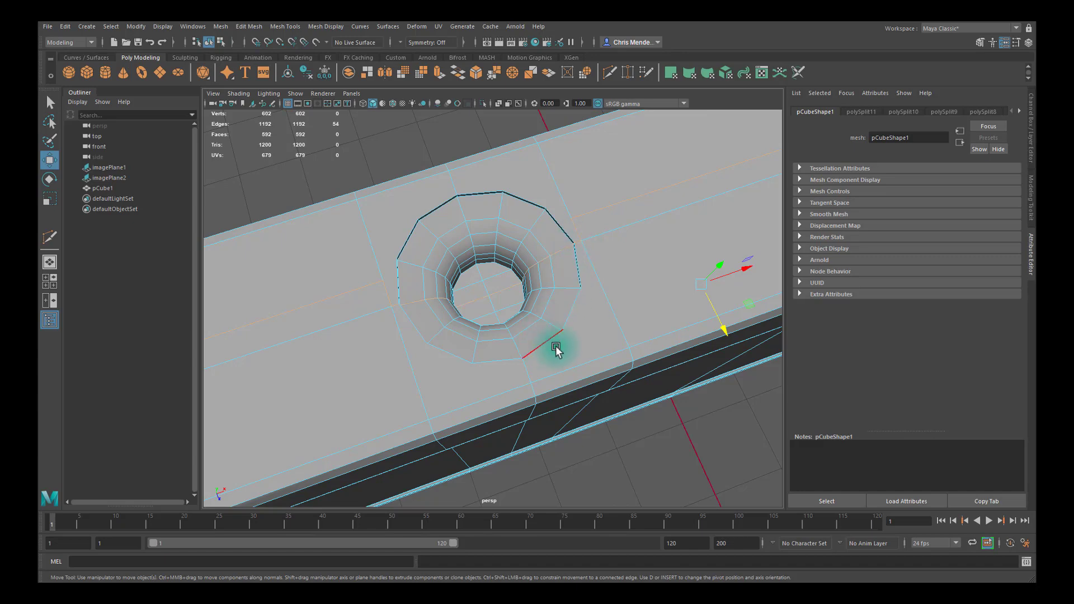
left_click_drag(536, 324, 552, 321, "alt")
key("space")
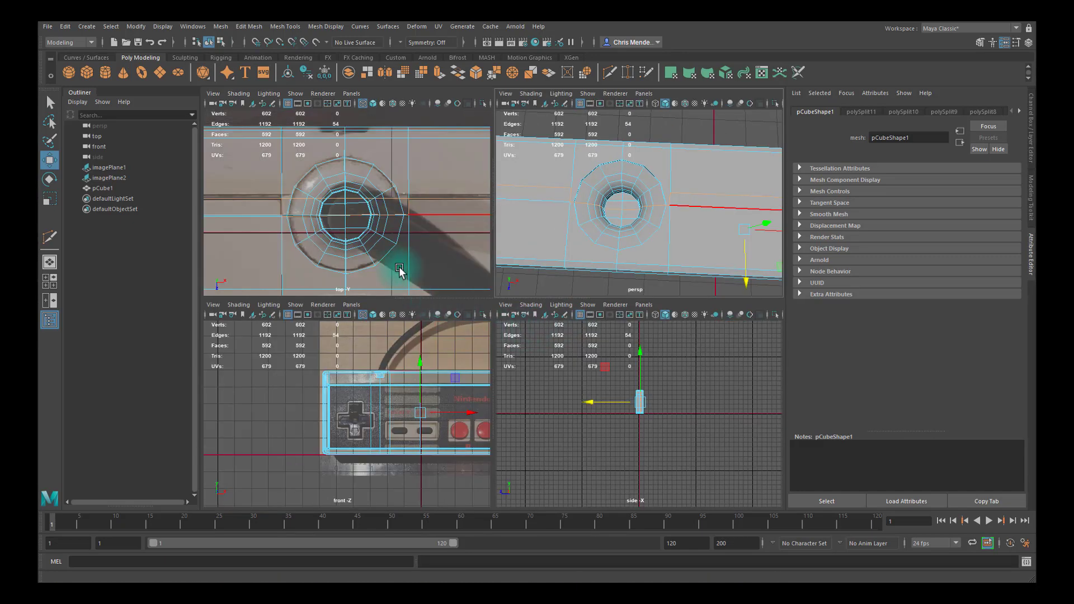
key("space")
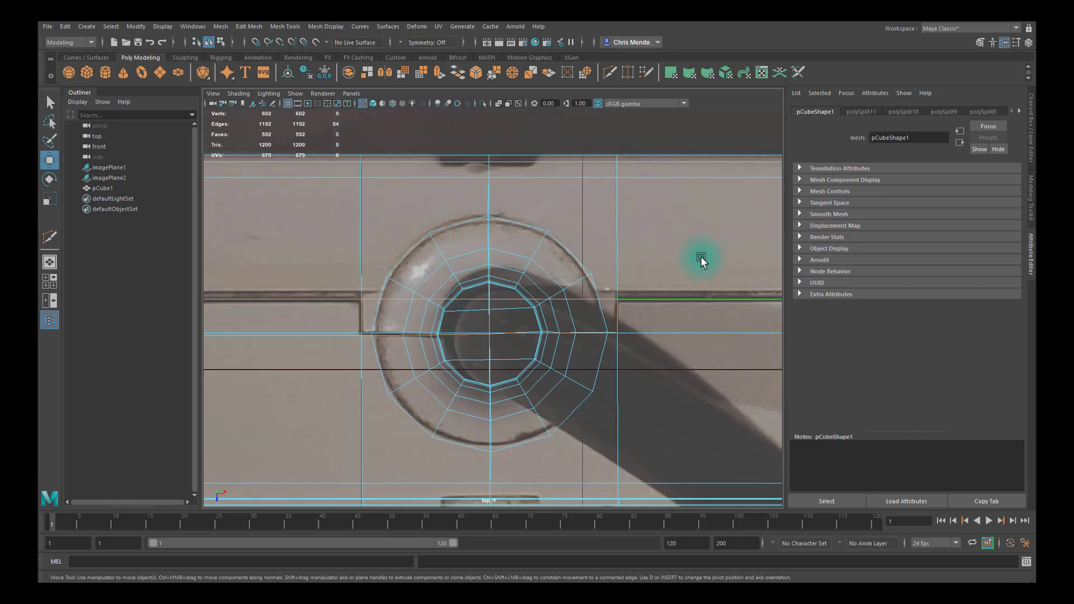
left_click(476, 74)
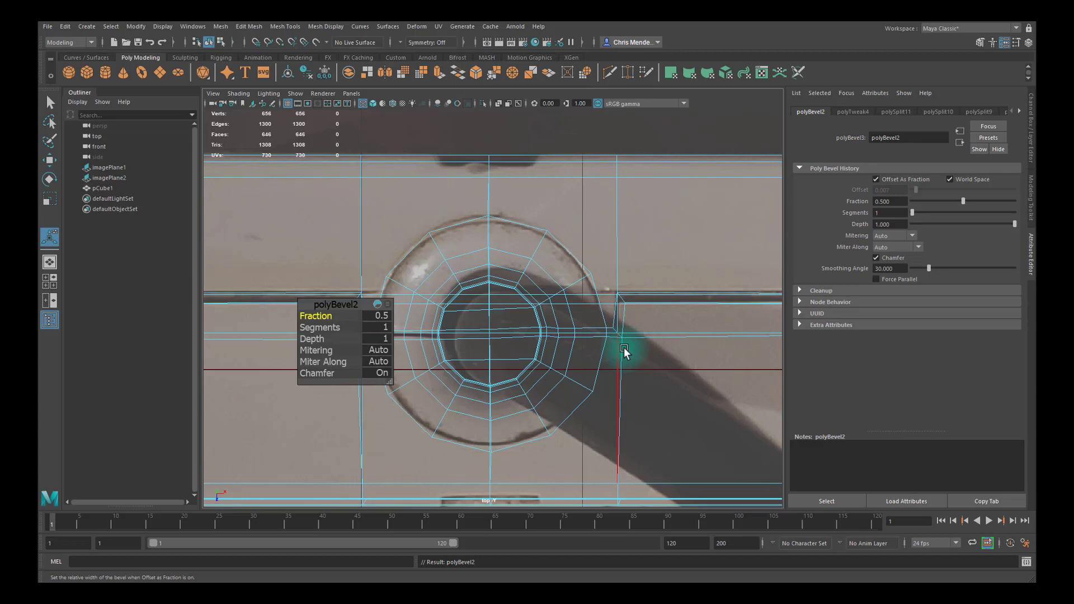
key("space")
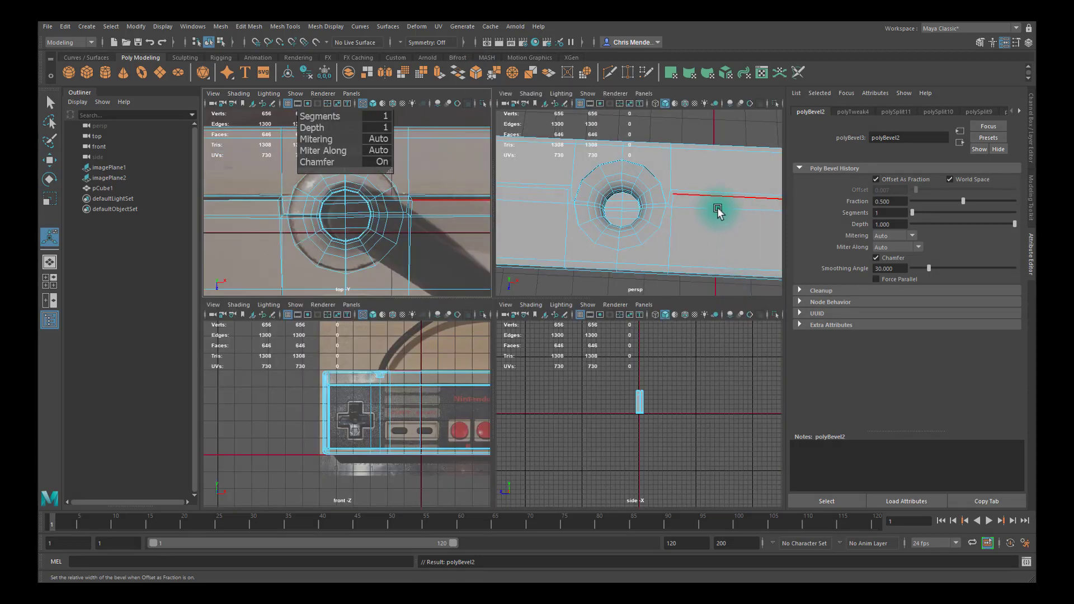
key("space")
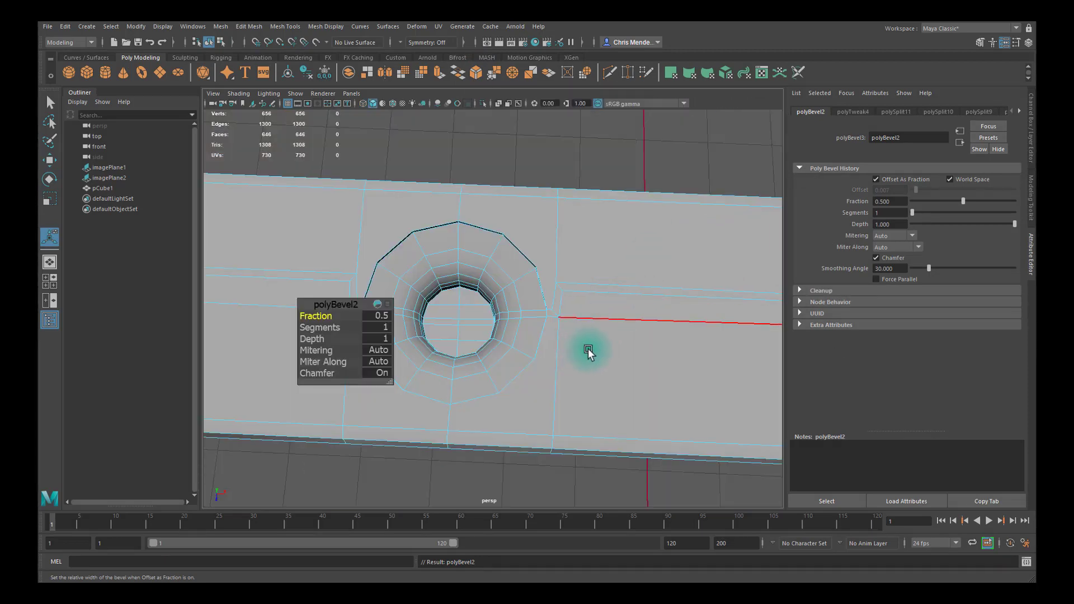
left_click_drag(588, 351, 558, 362, "alt")
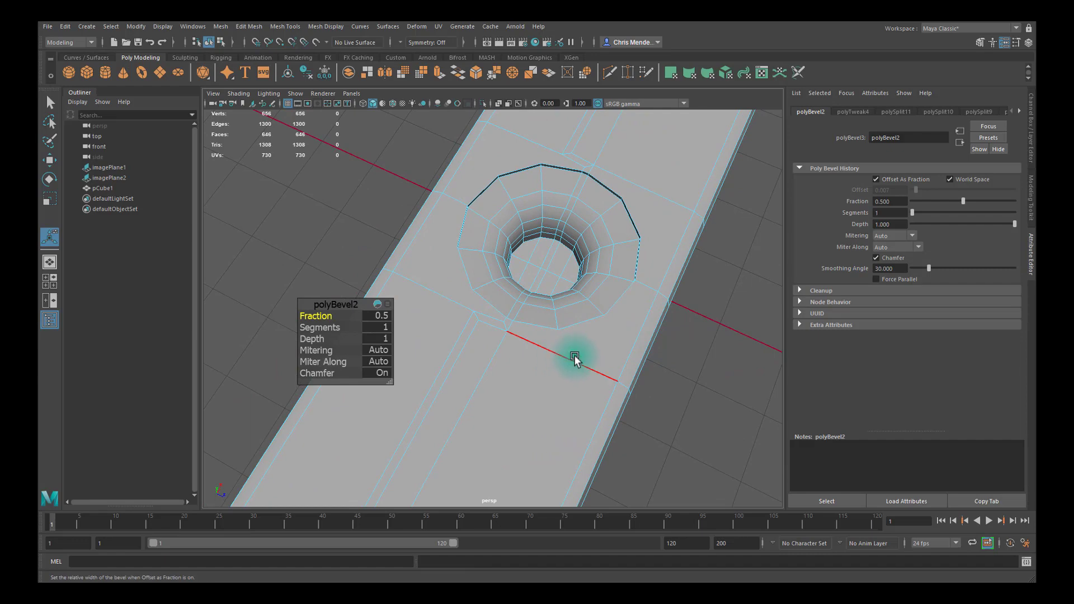
Compare the seam bevel with the reference image and set its fraction to 0.535.
key("space")
right_click_drag(590, 233, 539, 240, "alt")
right_click_drag(336, 216, 529, 247, "alt")
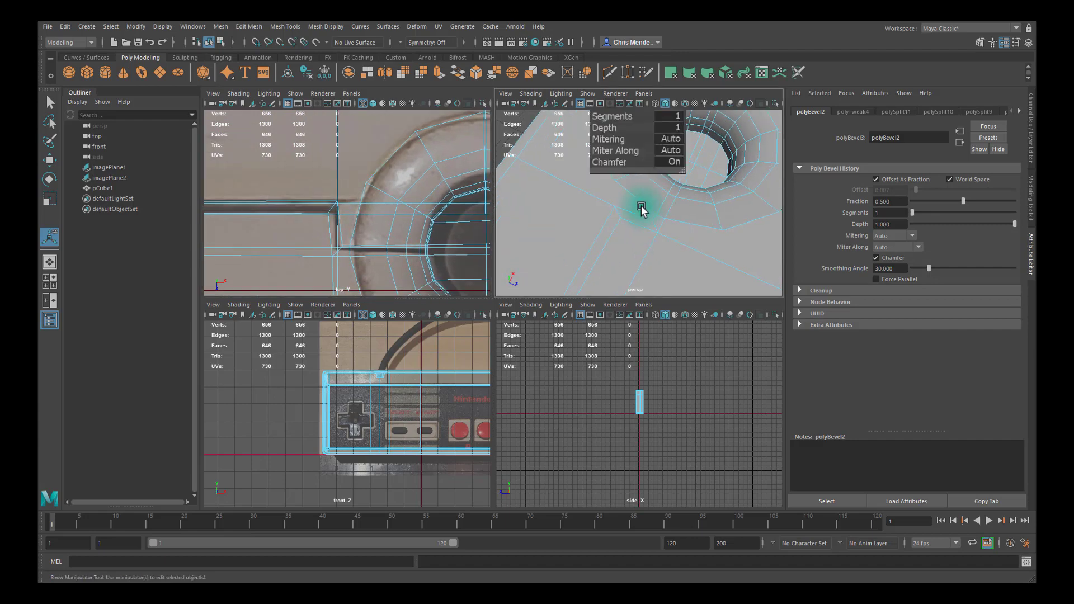
left_click_drag(669, 198, 664, 207, "alt")
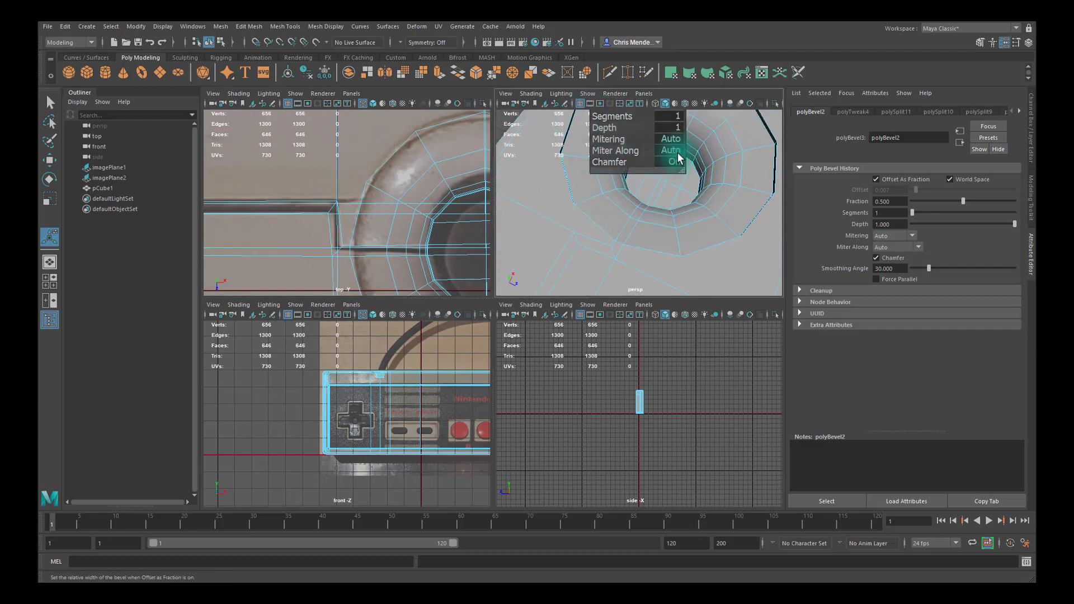
key("space")
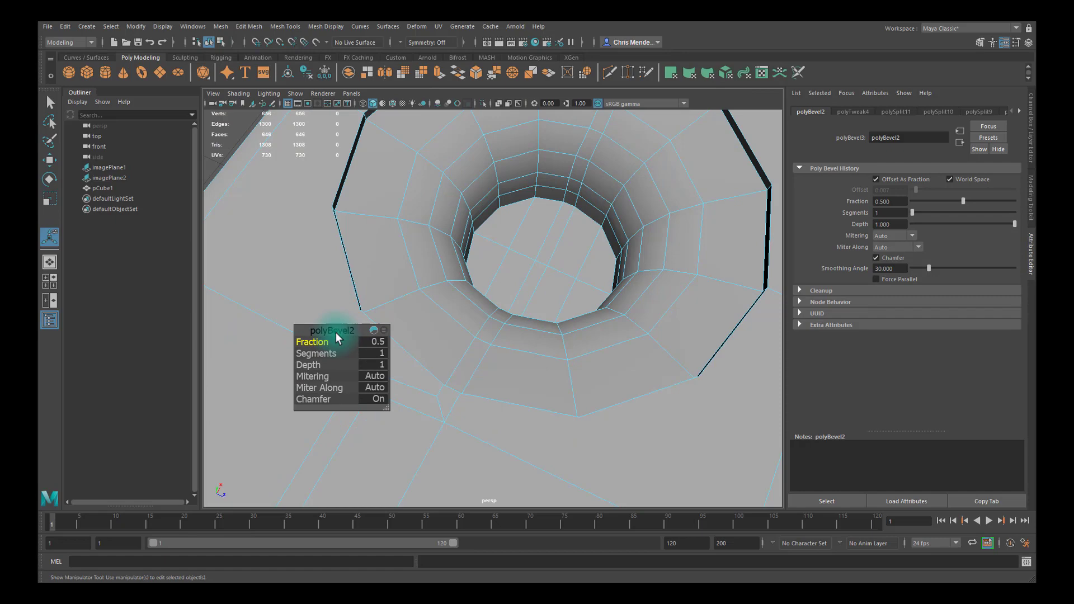
key("space")
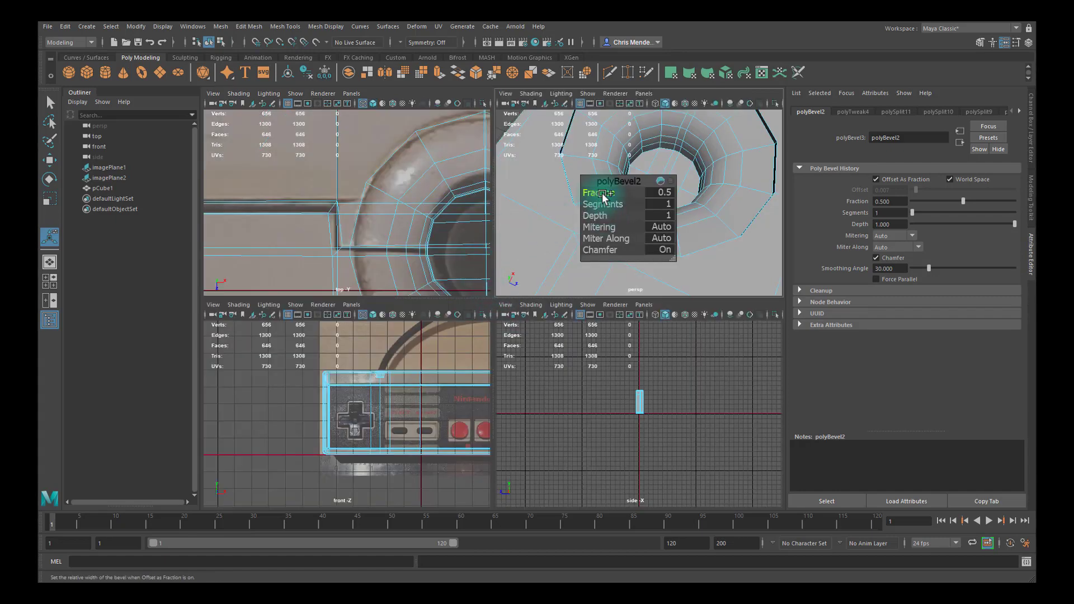
mouse_move(603, 197)
left_mouse_down()
mouse_move(532, 196)
mouse_move(622, 203)
left_mouse_up()
mouse_move(350, 232)
middle_mouse_down("alt")
mouse_move(636, 227)
mouse_move(507, 239)
mouse_move(341, 227)
middle_mouse_up("alt")
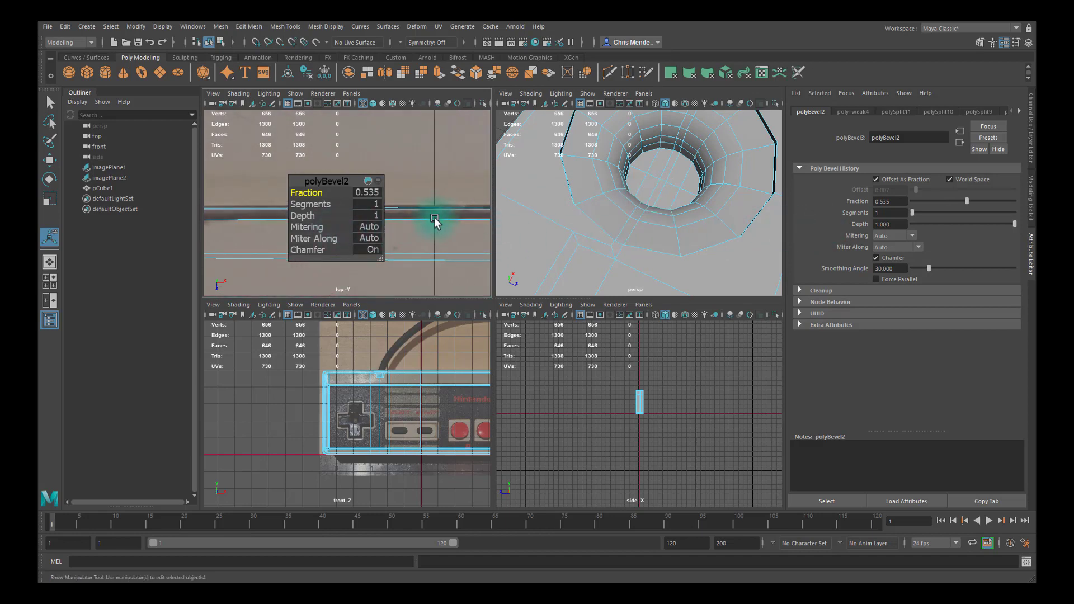
Select the short step face joining the seam to the socket on one side and scale it narrower along X to match the reference.
right_click_drag(599, 248, 599, 274)
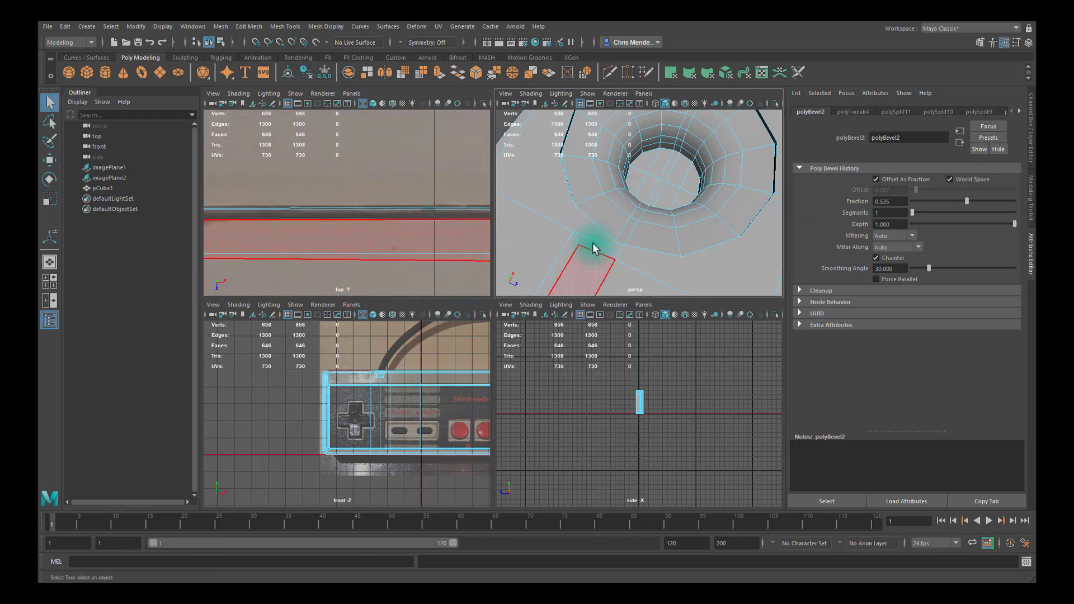
left_click(595, 248)
scroll(429, 253, "up", 4)
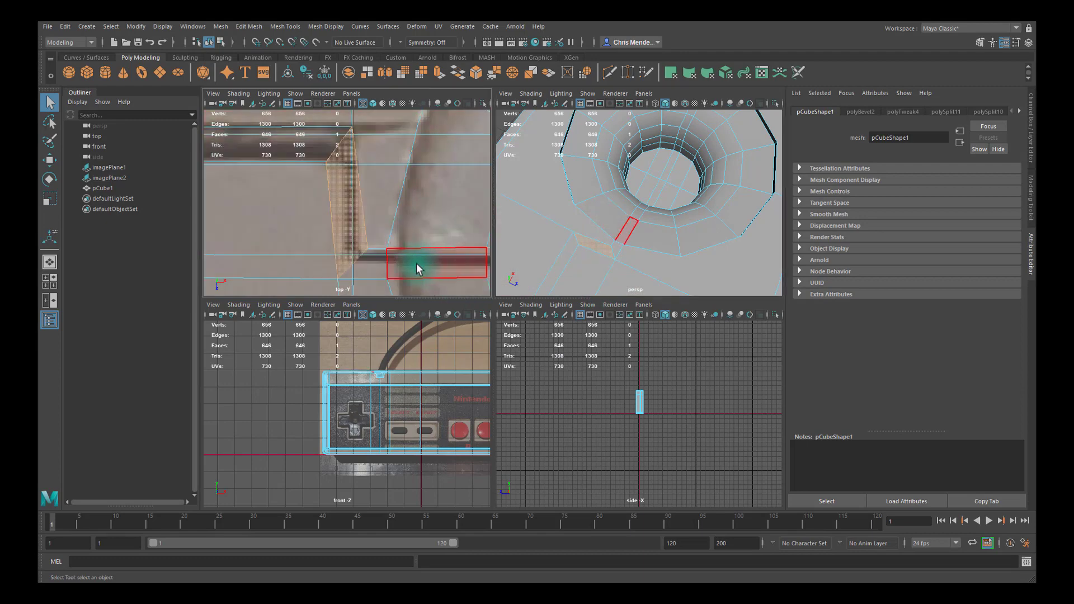
key("r")
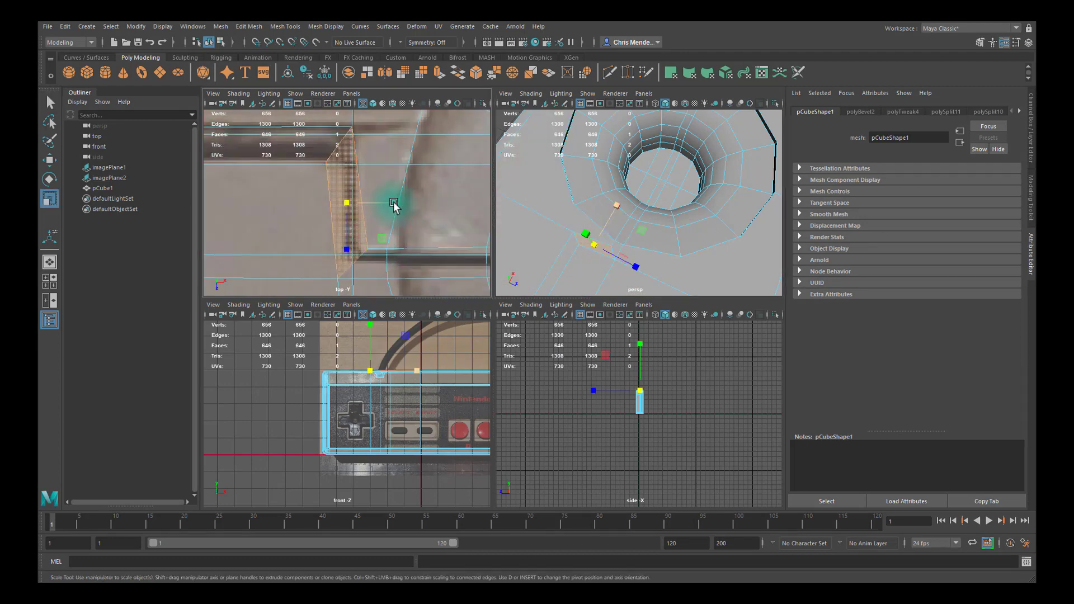
left_click_drag(390, 203, 372, 206)
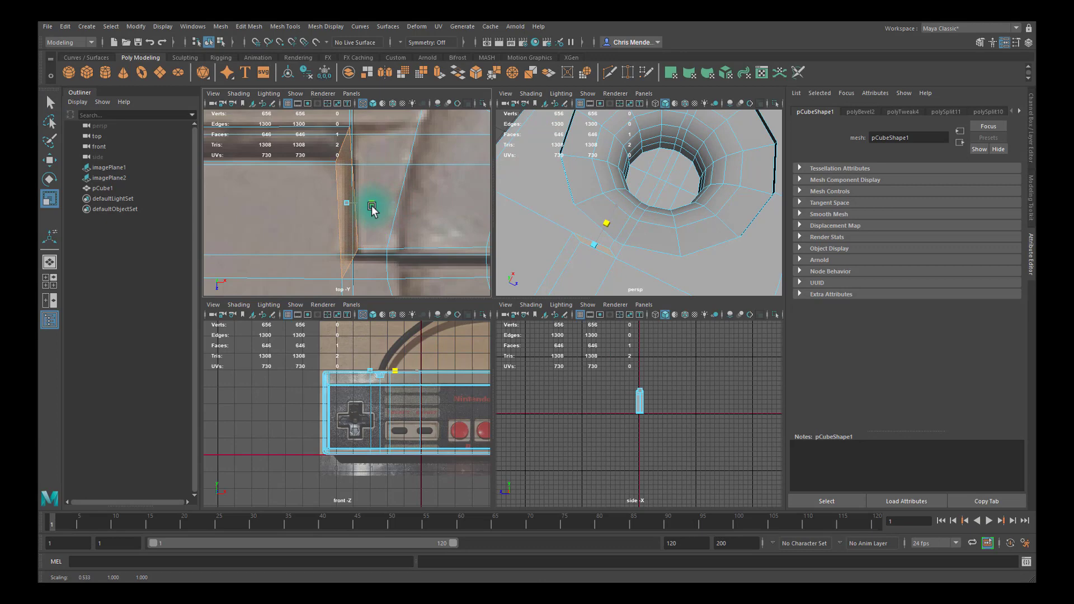
Select the matching step face on the socket's opposite side and scale it narrower along X.
middle_click_drag(624, 188, 609, 205, "alt")
left_click(598, 179)
key("f")
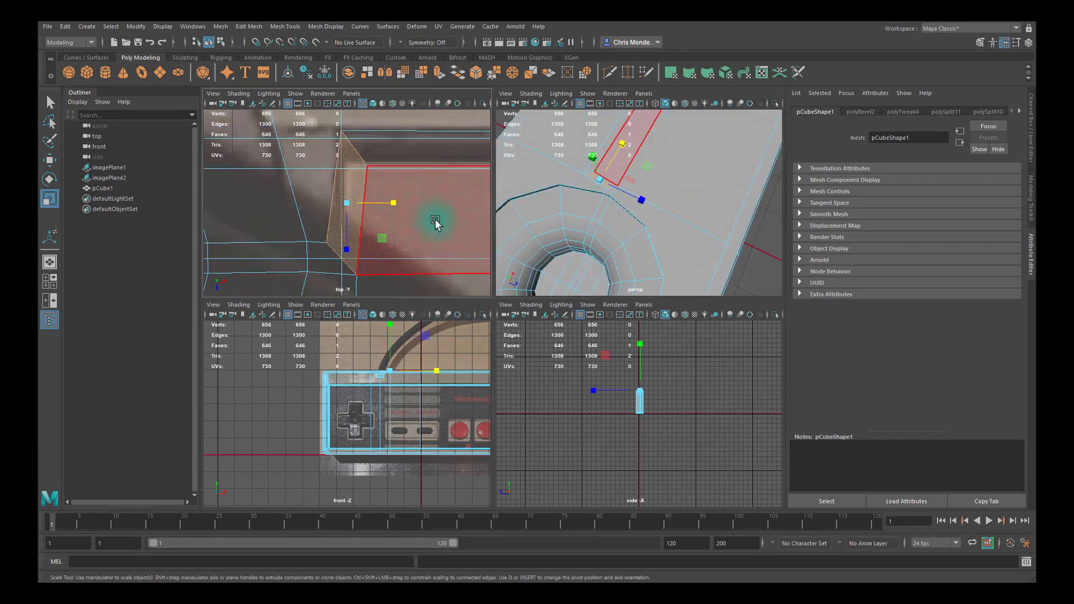
left_click_drag(405, 205, 367, 205)
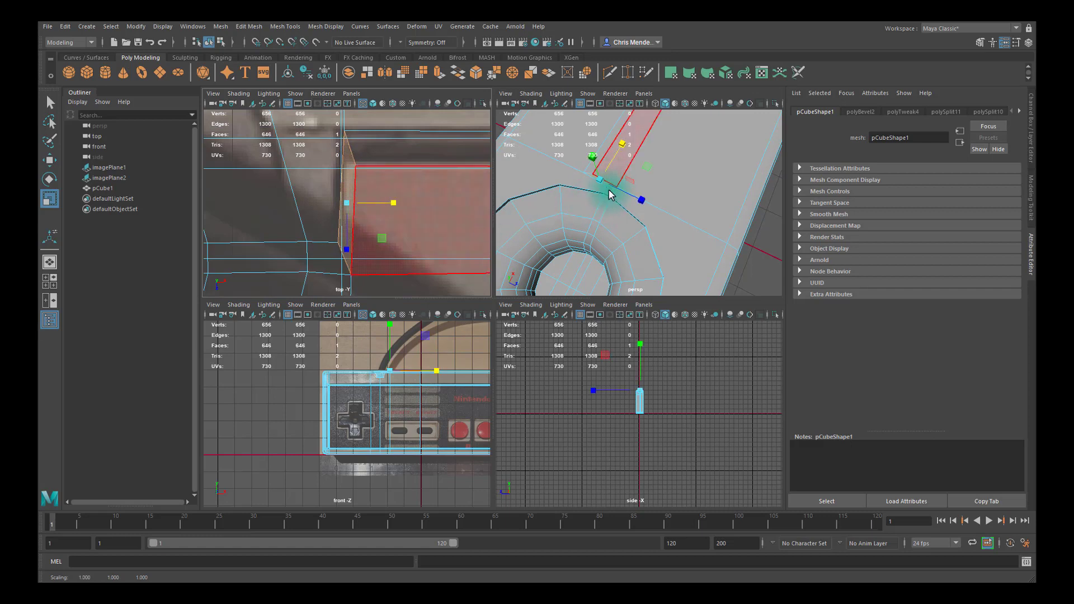
Select the strip of seam faces running across the socket between both steps and scale it narrower along Z.
right_click_drag(609, 191, 605, 211)
left_click_drag(610, 194, 613, 260, "alt")
key("space")
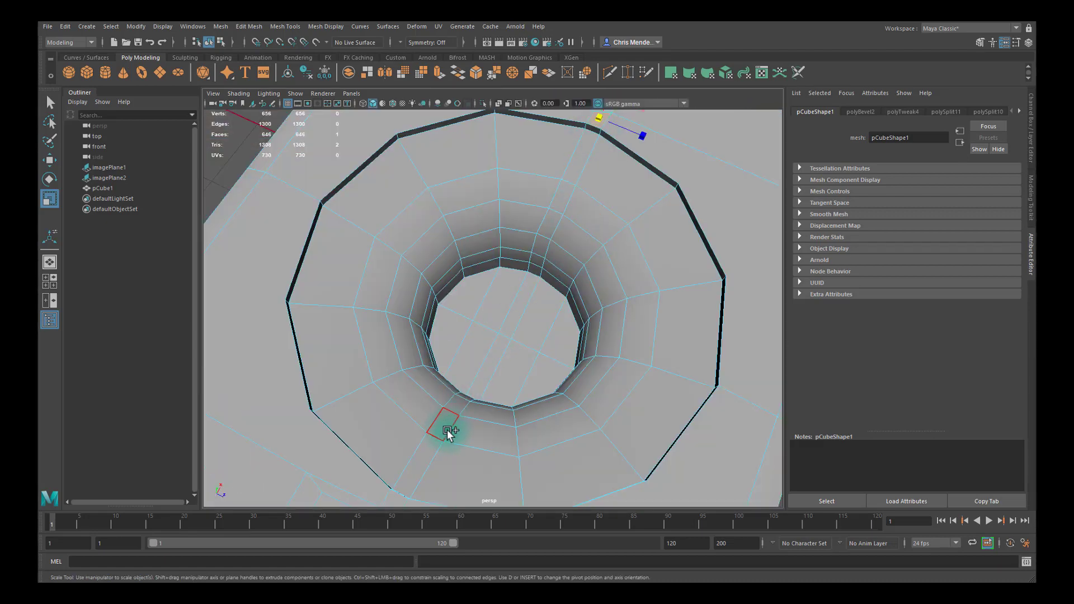
left_click_drag(444, 432, 461, 404, "alt")
left_click(436, 420)
middle_click_drag(538, 261, 513, 344, "alt")
double_click(575, 269, "shift")
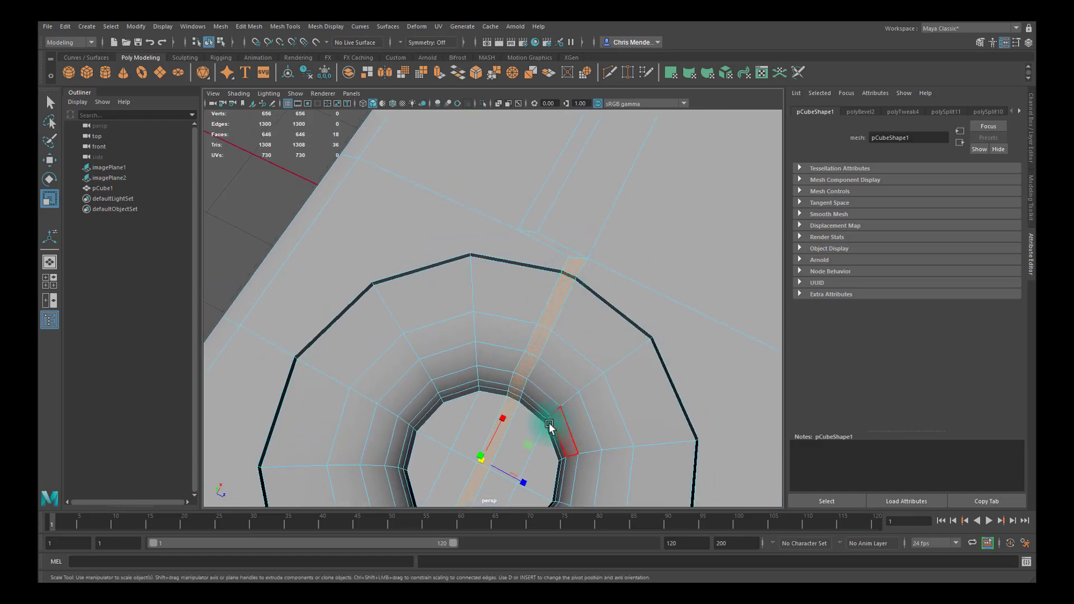
left_click_drag(571, 444, 463, 360, "alt")
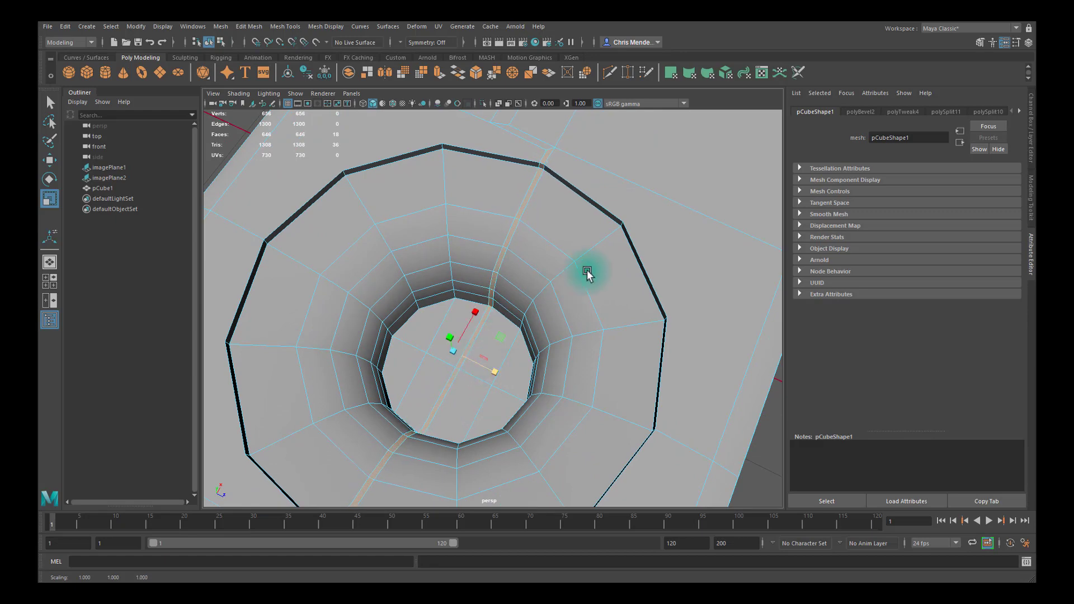
Snap the two inner corner vertices of the seam step on one side of the socket along X to the outer corner vertices.
left_click_drag(587, 272, 521, 284, "alt")
left_click_drag(469, 358, 468, 348, "alt")
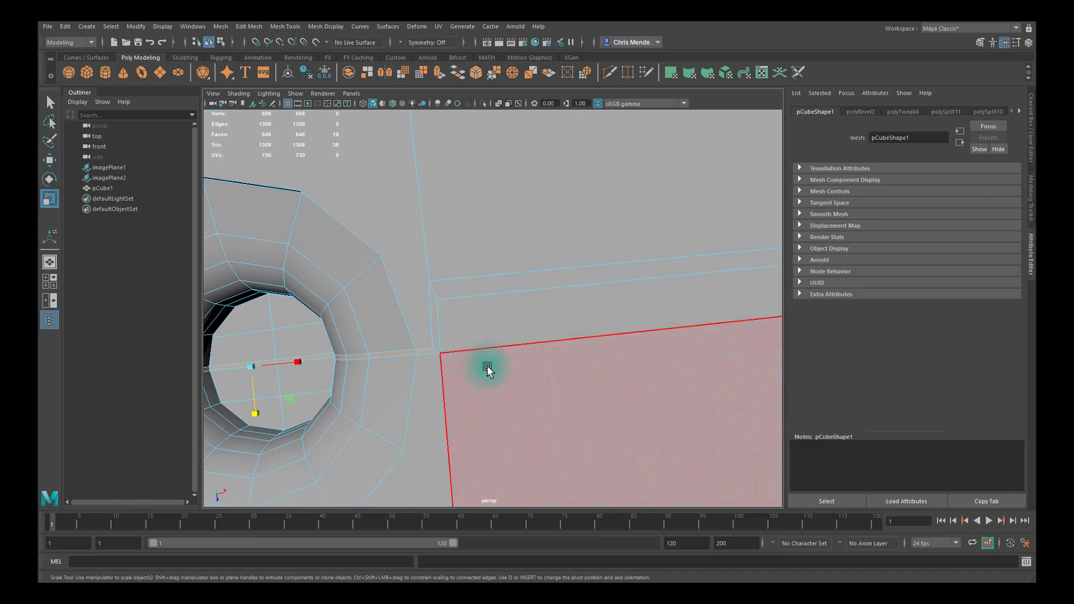
right_click_drag(455, 348, 441, 358)
key("w")
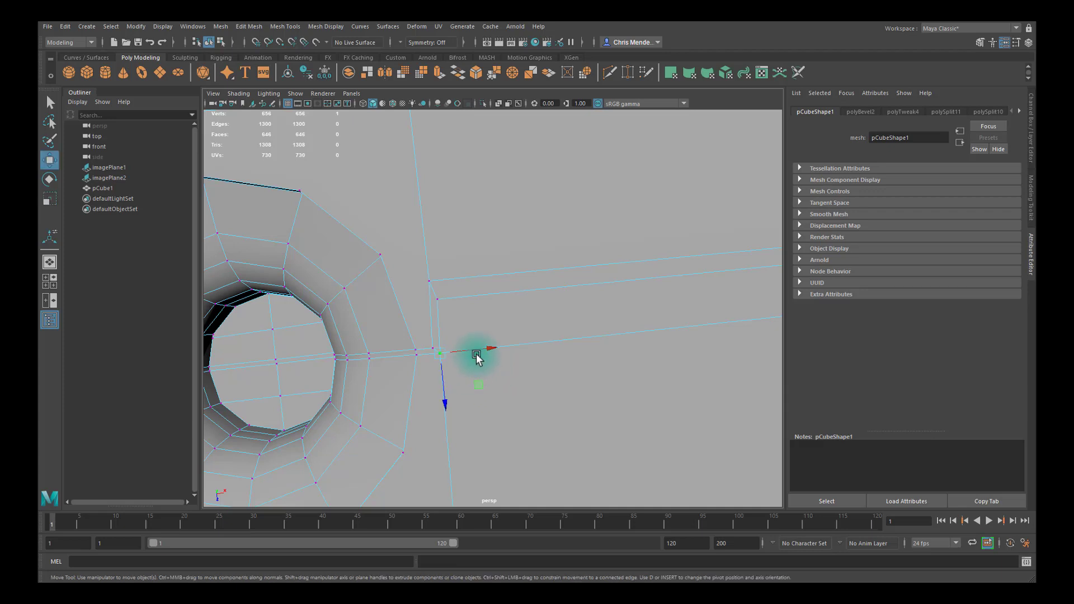
left_click(487, 351)
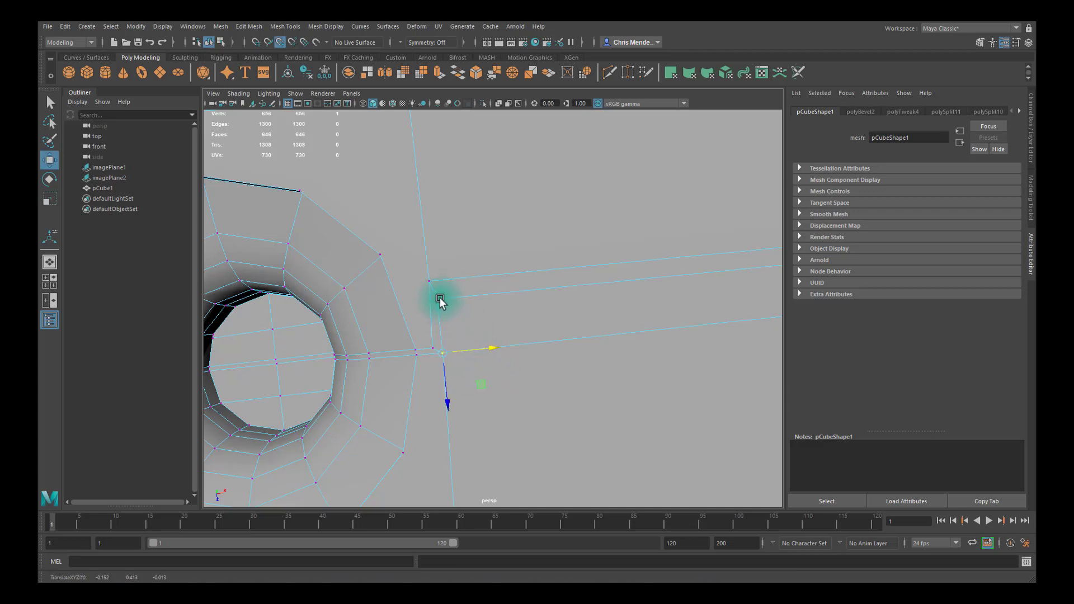
left_click(433, 348)
key("v")
middle_click_drag(430, 283, 429, 273)
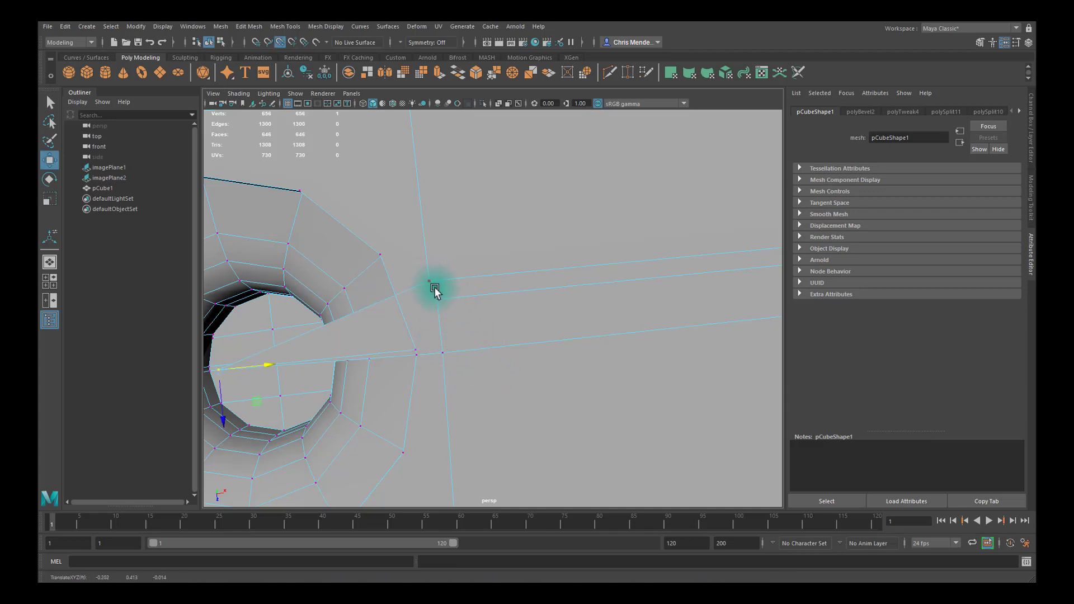
key("ctrl+z")
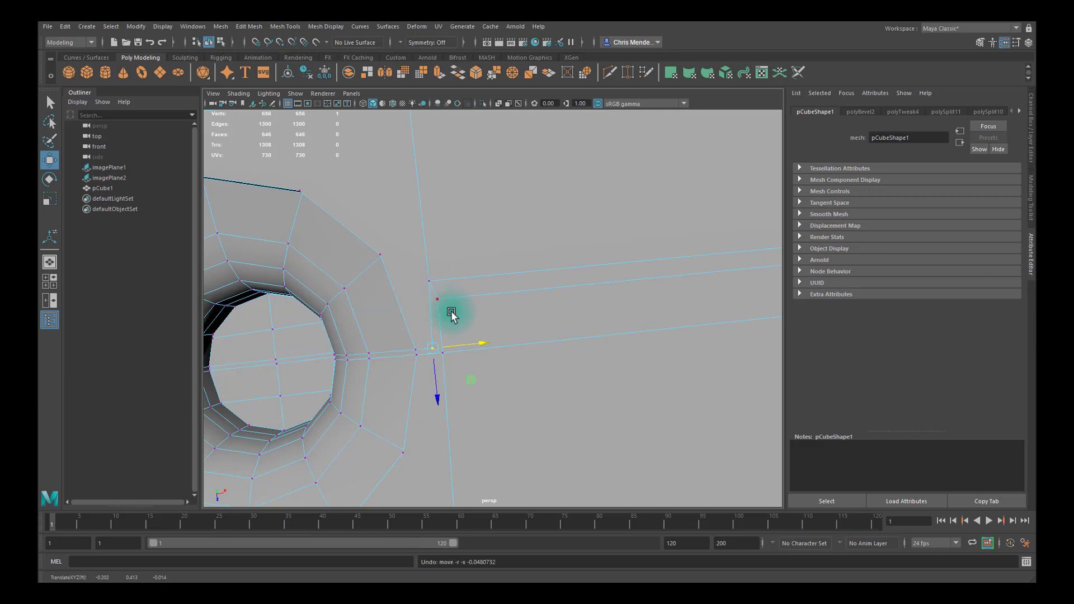
middle_click_drag(429, 281, 430, 281)
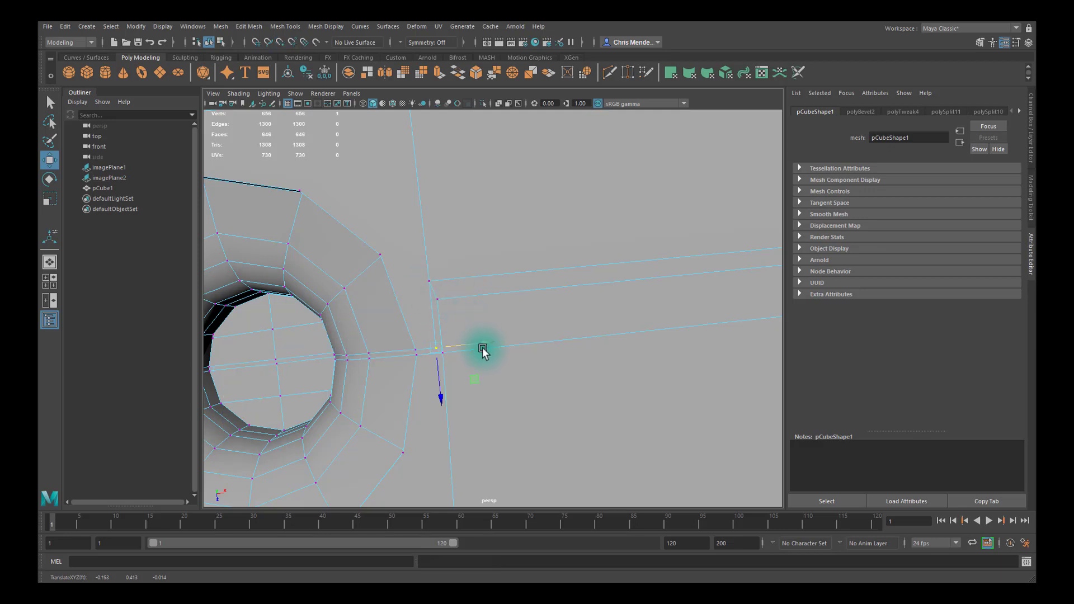
Align the inner corner vertices of the seam step on the socket's opposite side along X with vertex snapping.
middle_click_drag(472, 366, 496, 342, "alt")
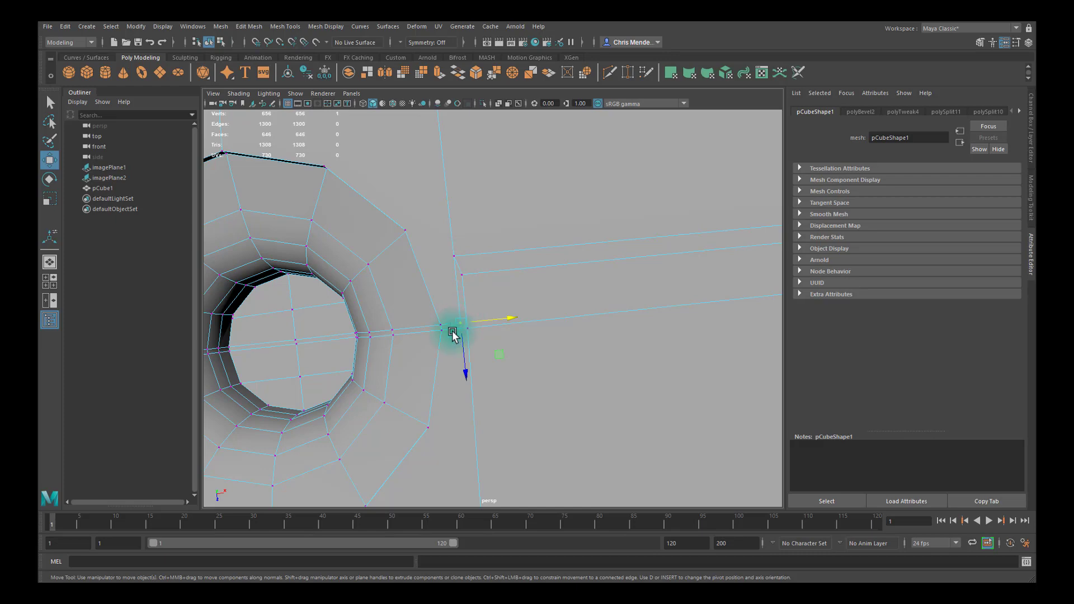
left_click_drag(451, 331, 511, 350, "alt")
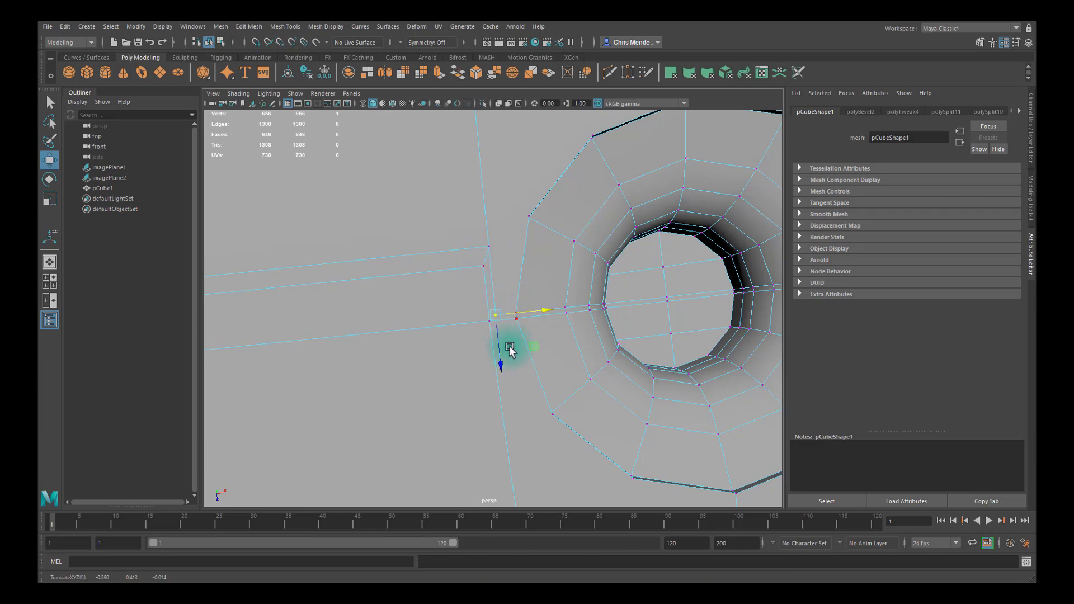
scroll(560, 336, "down", 3)
scroll(584, 320, "down", 4)
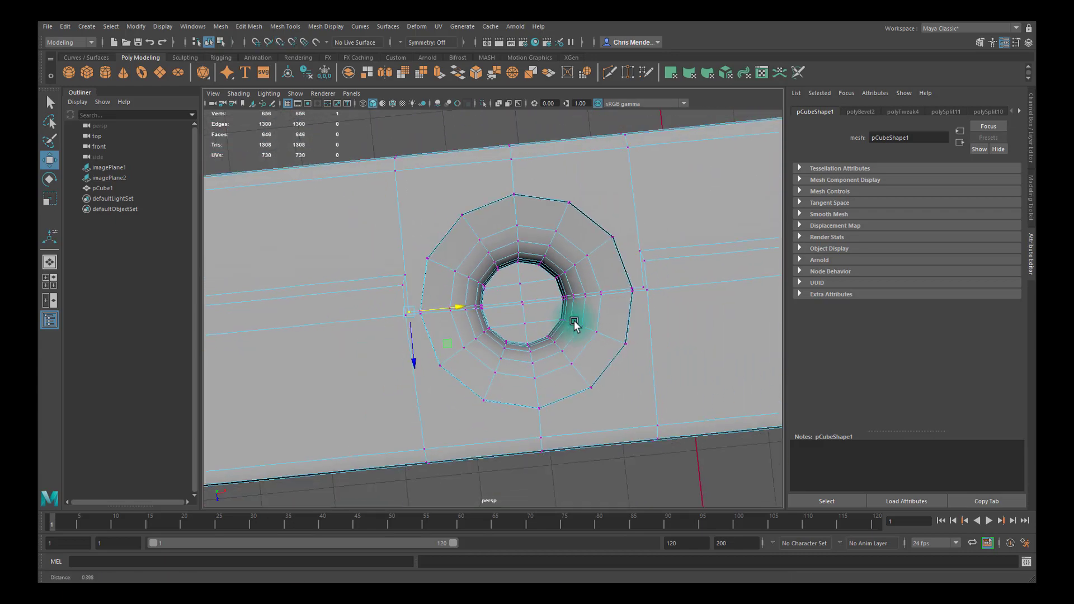
Select the complete loop of narrow seam faces running around the controller body and through the socket.
scroll(567, 324, "up", 3)
right_click_drag(376, 276, 374, 288)
left_click(382, 284)
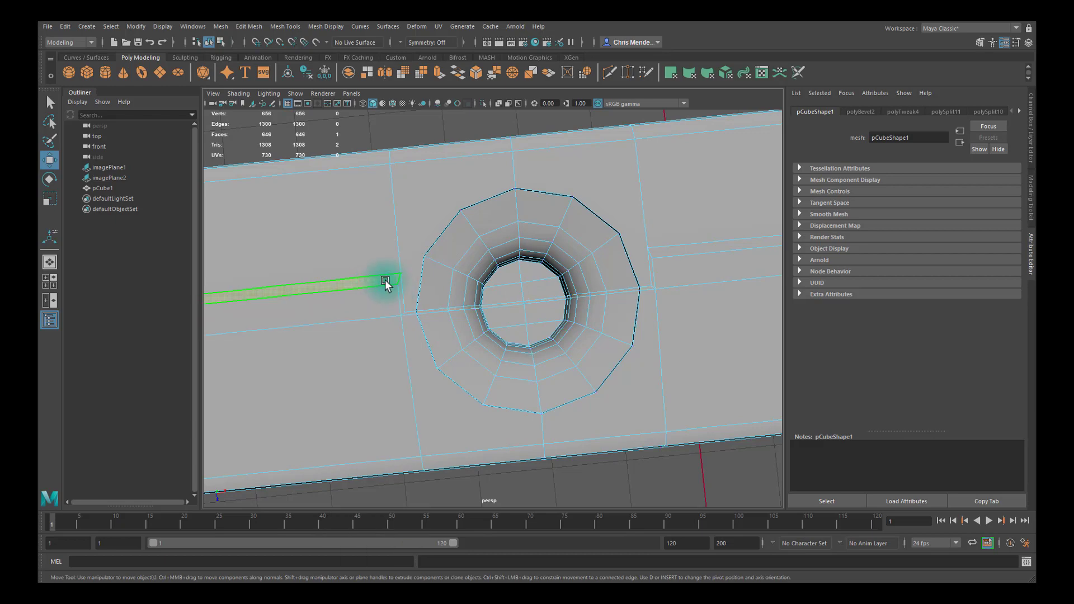
double_click(401, 293, "shift")
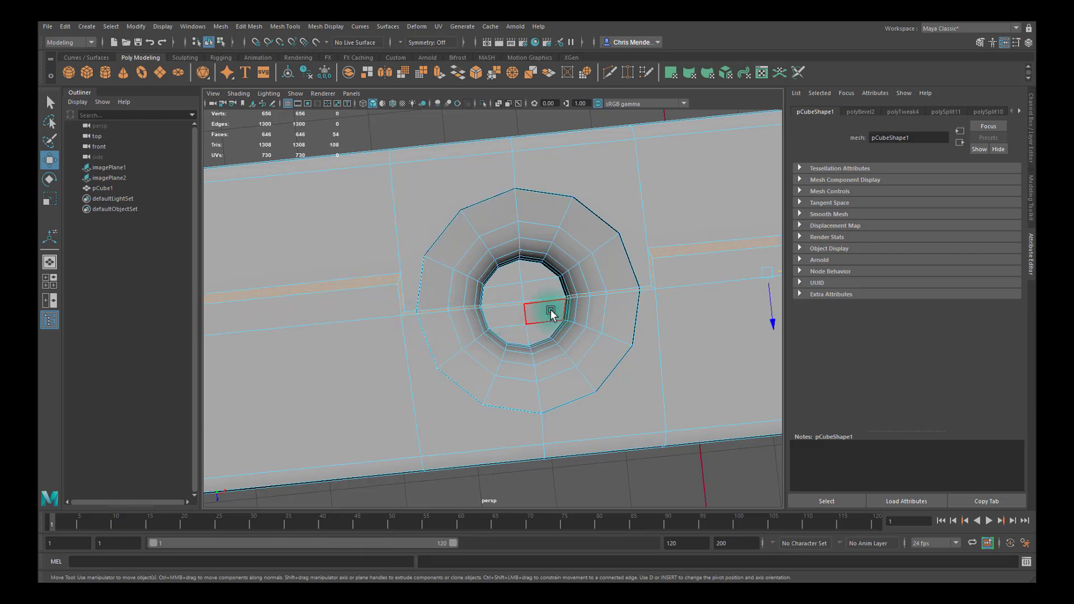
scroll(635, 293, "down", 4)
left_click_drag(635, 297, 464, 291, "alt")
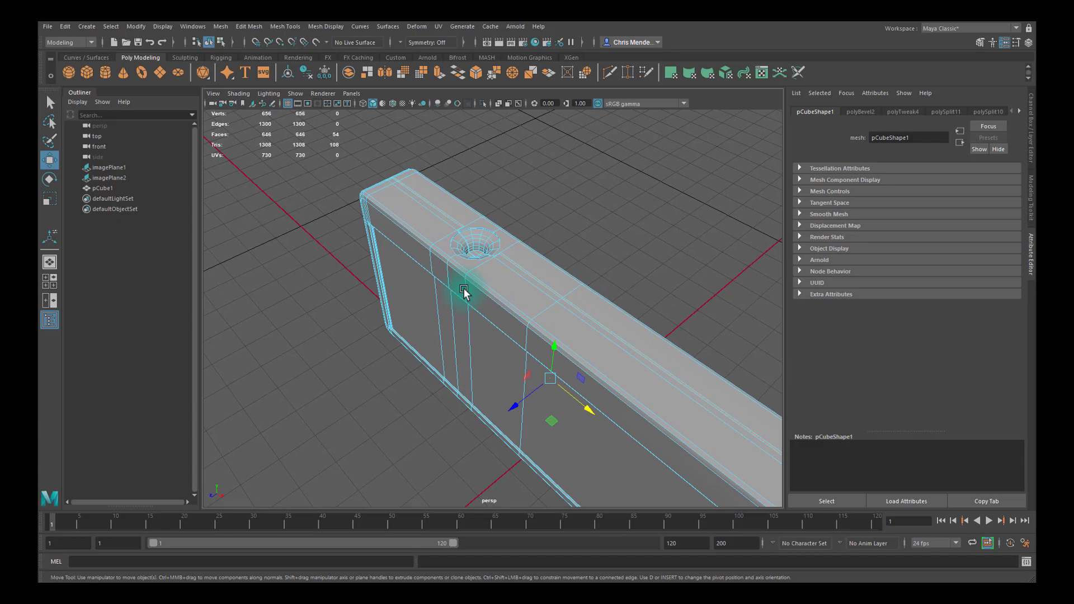
Extrude the seam faces inward with a thickness of -0.055.
key("ctrl+e")
scroll(509, 264, "down", 3)
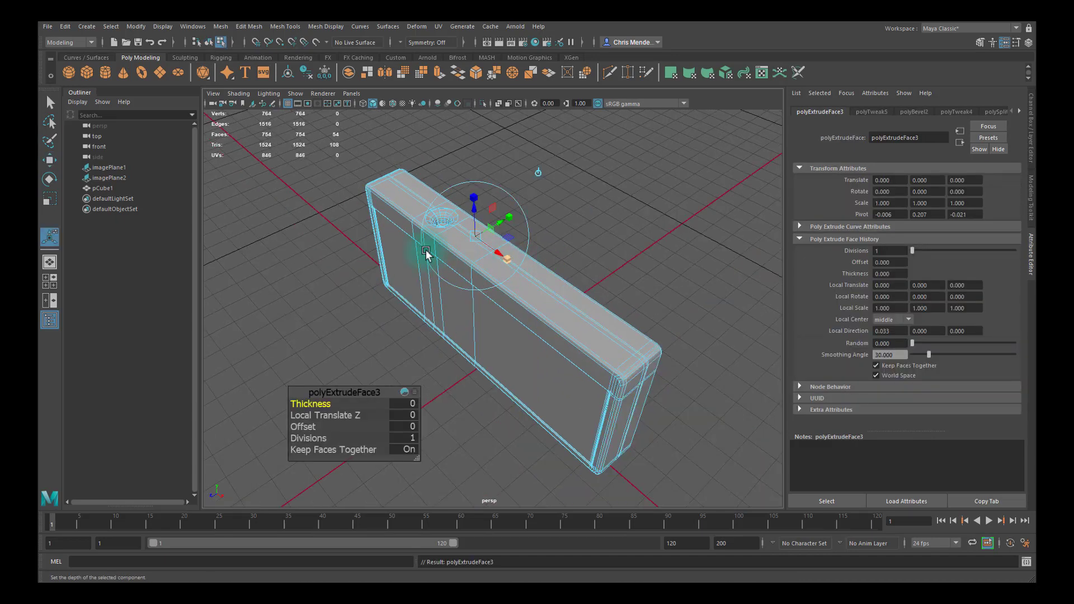
right_click_drag(427, 254, 582, 291, "alt")
middle_click_drag(492, 237, 621, 395, "alt")
right_click_drag(525, 307, 568, 314, "alt")
mouse_move(568, 313)
left_mouse_down("alt")
mouse_move(526, 308)
mouse_move(554, 313)
left_mouse_up("alt")
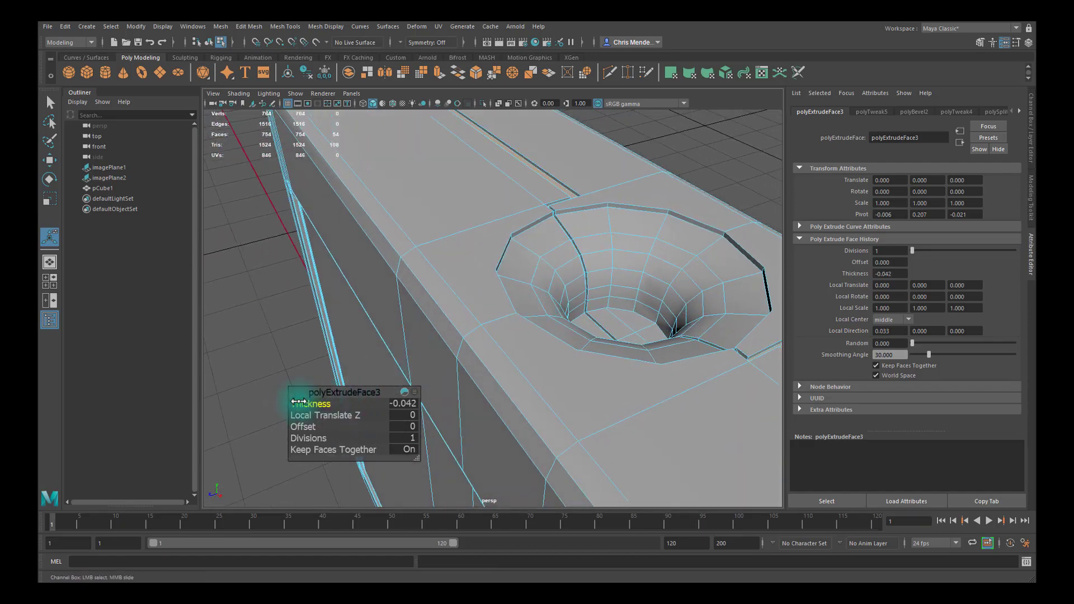
left_click_drag(287, 402, 284, 402)
right_click_drag(420, 266, 434, 272, "alt")
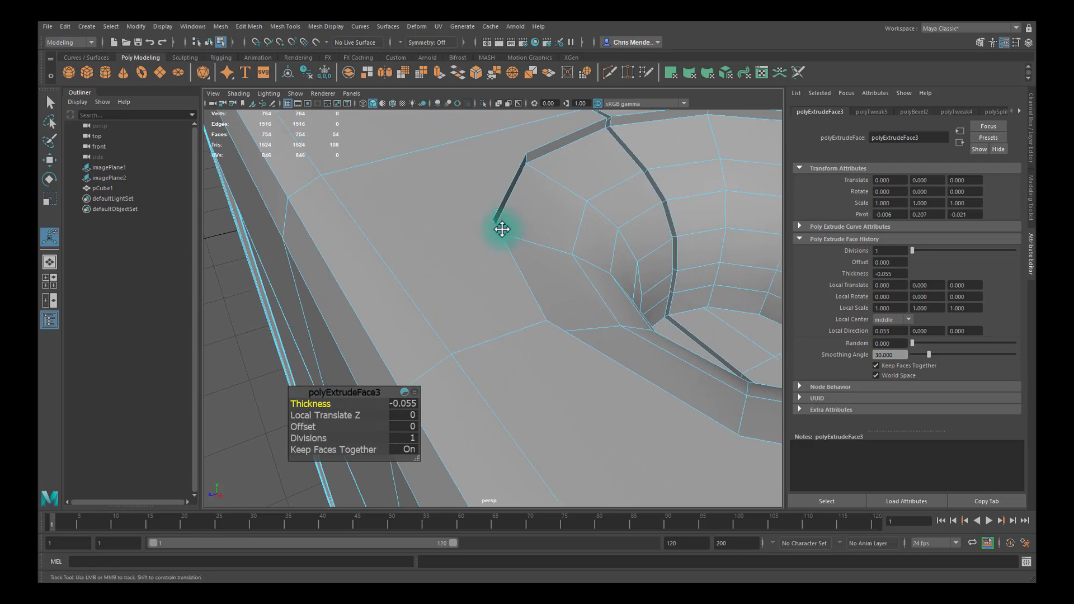
Deepen the seam groove by setting the extrusion thickness to -0.133, checking the step corner beside the socket.
middle_click_drag(501, 228, 498, 259, "alt")
right_click_drag(463, 267, 469, 266, "alt")
middle_click_drag(465, 280, 457, 270, "alt")
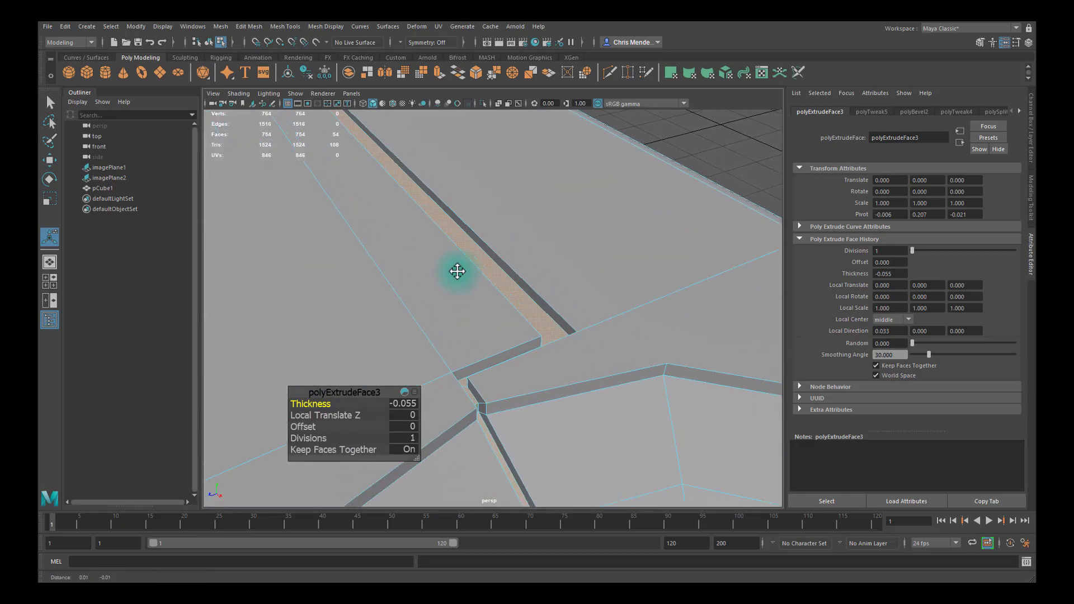
left_click_drag(345, 413, 414, 368)
mouse_move(416, 369)
middle_mouse_down("alt")
mouse_move(439, 364)
mouse_move(456, 335)
mouse_move(410, 362)
middle_mouse_up("alt")
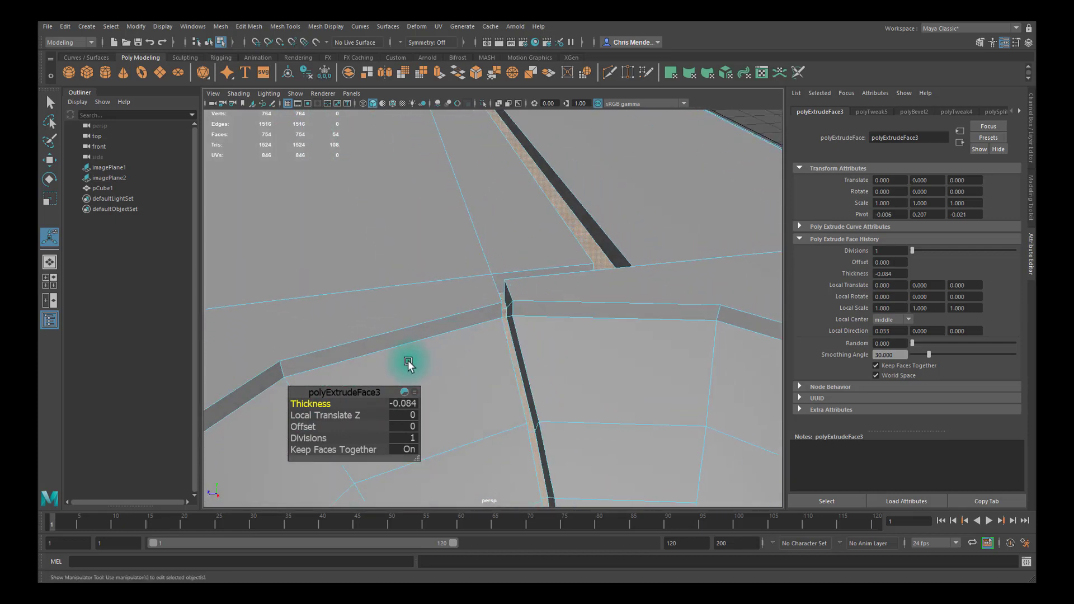
left_click_drag(320, 403, 404, 371)
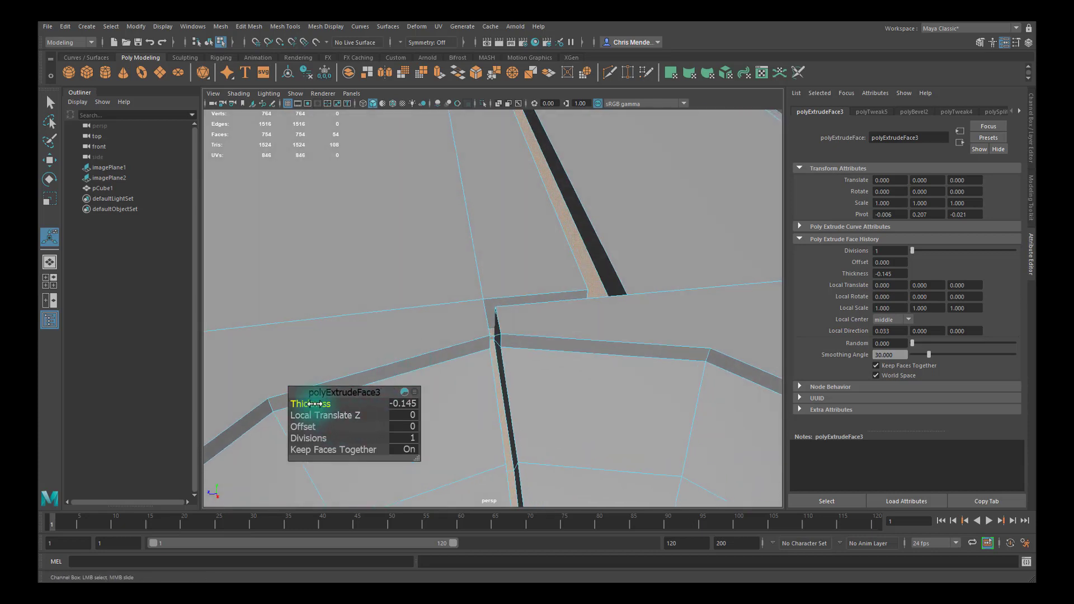
left_click_drag(284, 404, 281, 404)
left_click_drag(445, 370, 485, 386, "alt")
middle_click_drag(523, 394, 518, 367, "alt")
left_click_drag(332, 402, 355, 404)
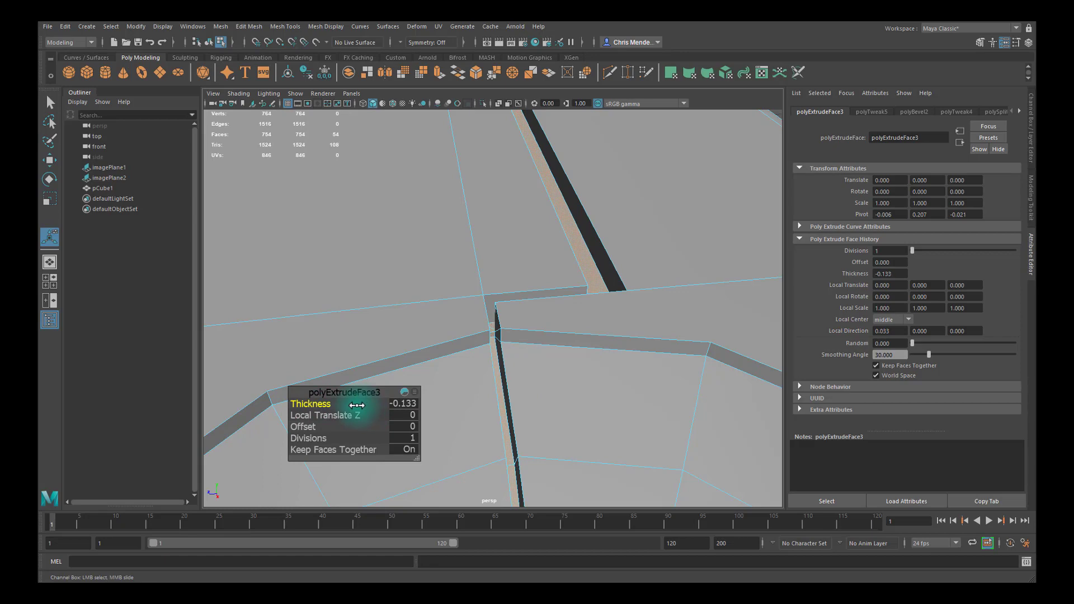
Inspect the extruded seam groove along the body's rounded end and beside the socket.
left_click_drag(520, 357, 697, 380, "alt")
right_click_drag(696, 380, 547, 340, "alt")
left_click_drag(546, 340, 630, 347, "alt")
right_click_drag(631, 347, 638, 351, "alt")
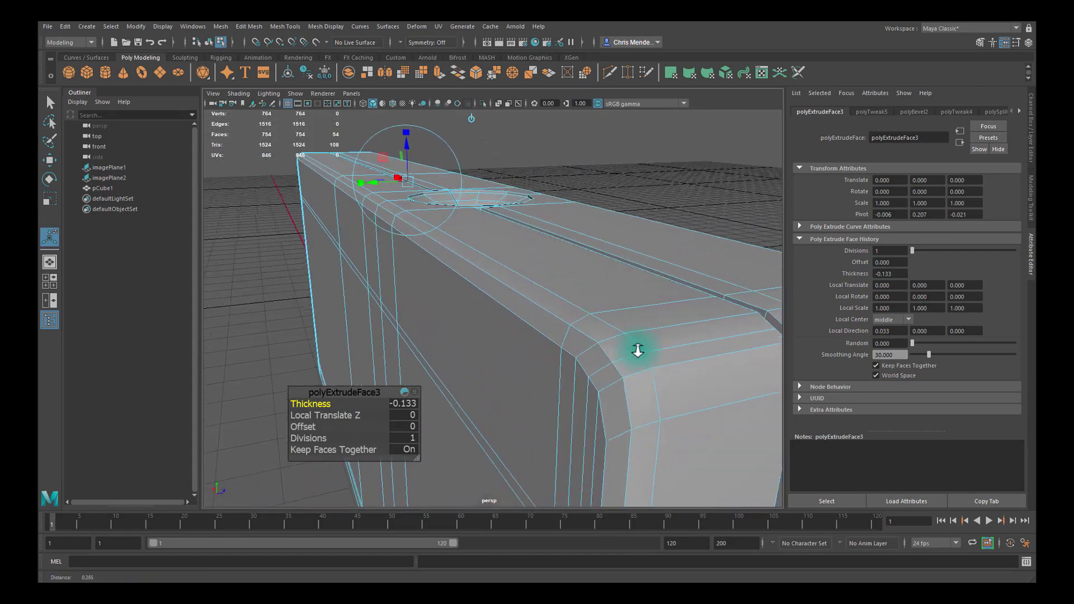
middle_click_drag(637, 351, 634, 348, "alt")
left_click_drag(633, 348, 549, 310, "alt")
right_click_drag(549, 310, 508, 297, "alt")
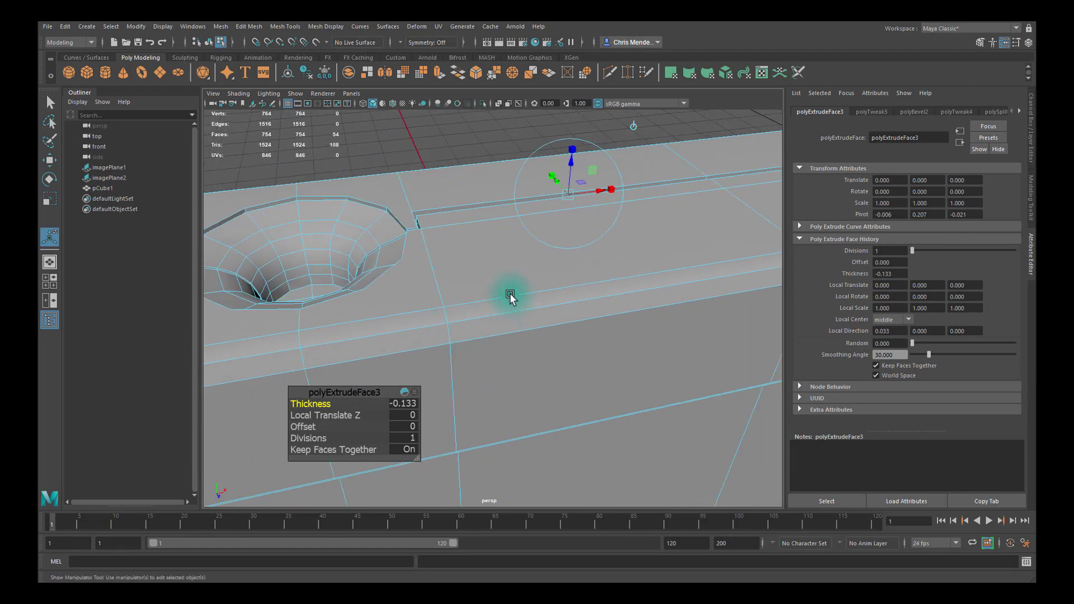
middle_click_drag(509, 297, 633, 291, "alt")
Return to object mode, clear the selection and review the whole controller body.
key("q")
right_click_drag(511, 329, 570, 299)
left_click(591, 179)
right_click_drag(588, 224, 526, 264, "alt")
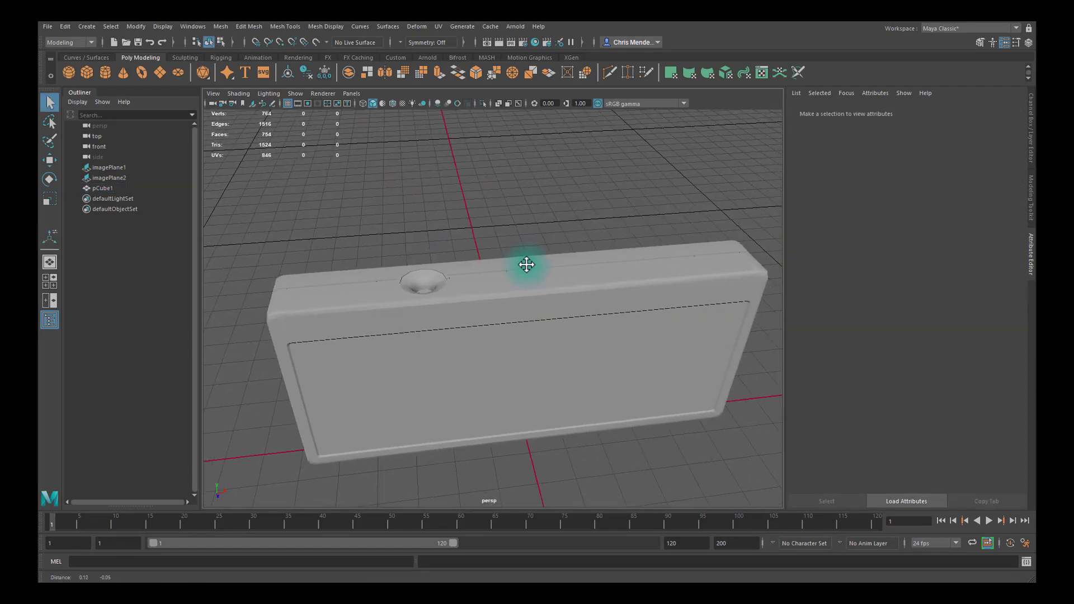
middle_click_drag(525, 263, 510, 260, "alt")
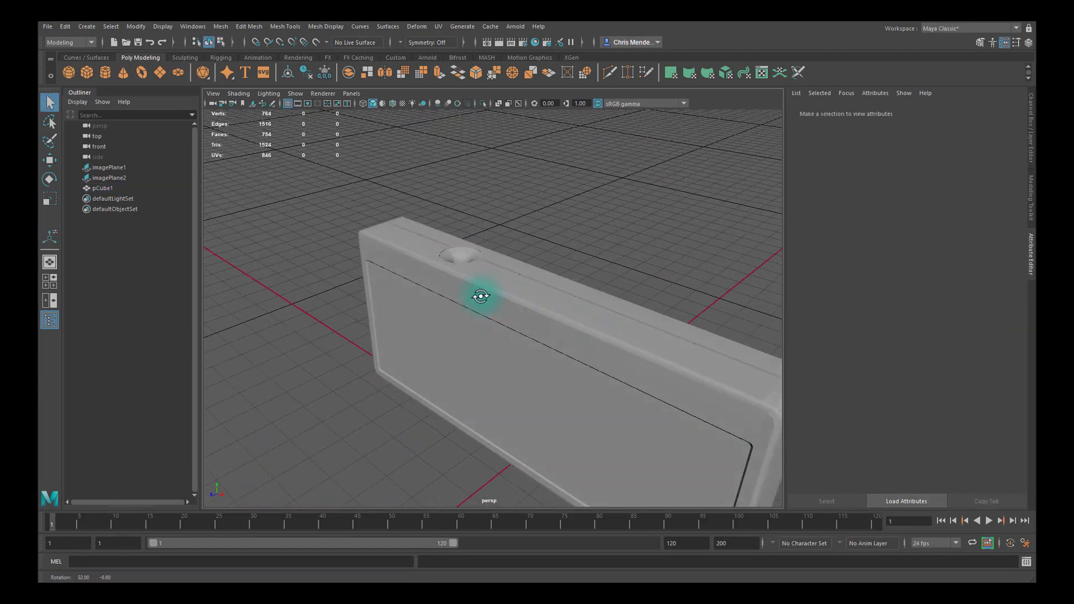